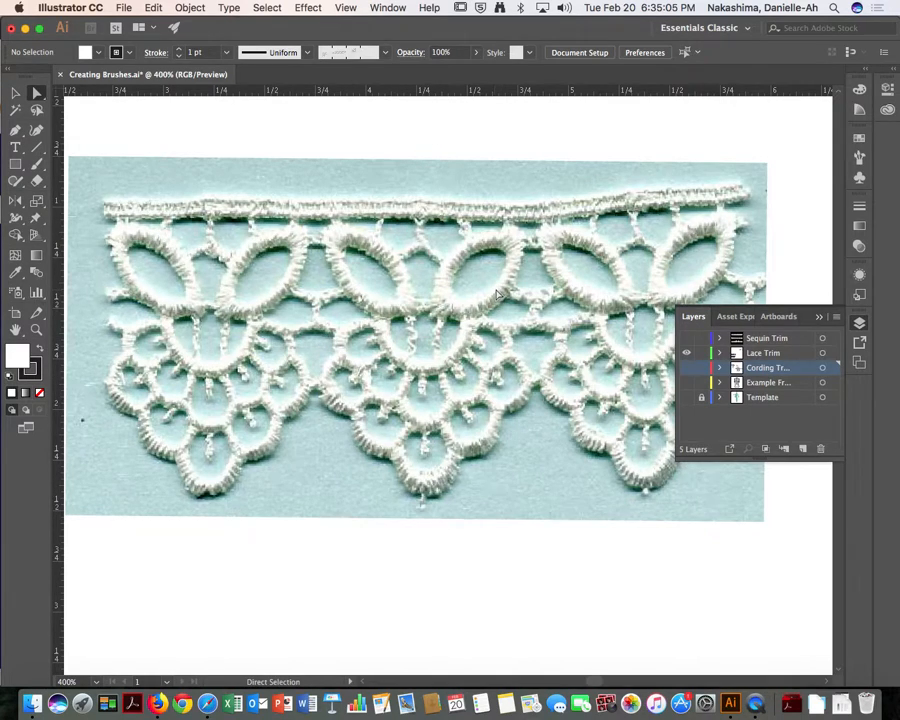
Make the Lace Trim layer the active layer for tracing over the scanned lace
scroll(497, 295, right, 10)
key(space)
drag(247, 270, 473, 254)
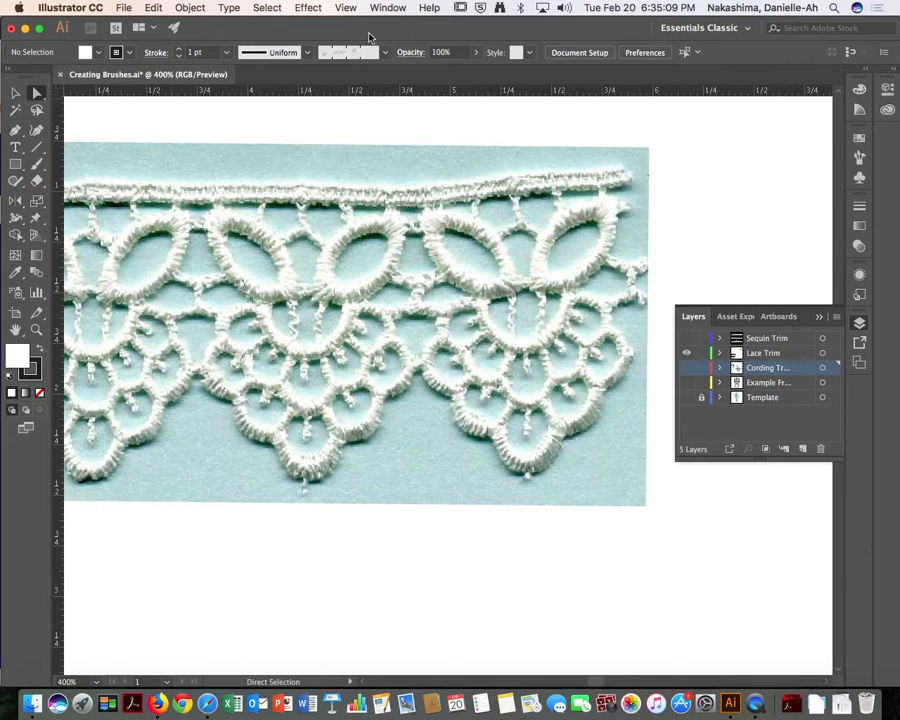
click(787, 353)
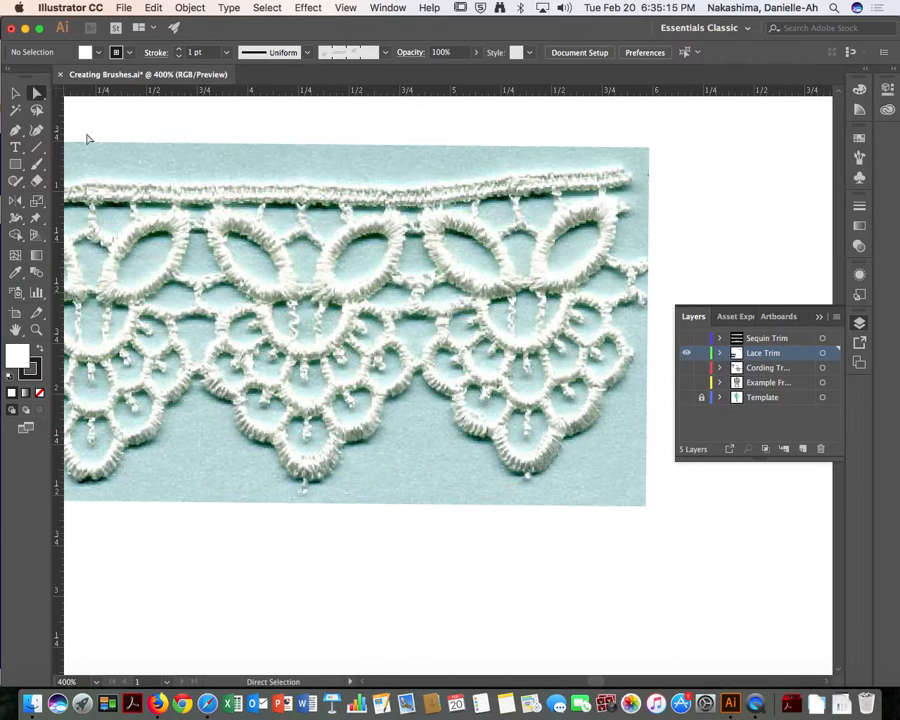
click(348, 9)
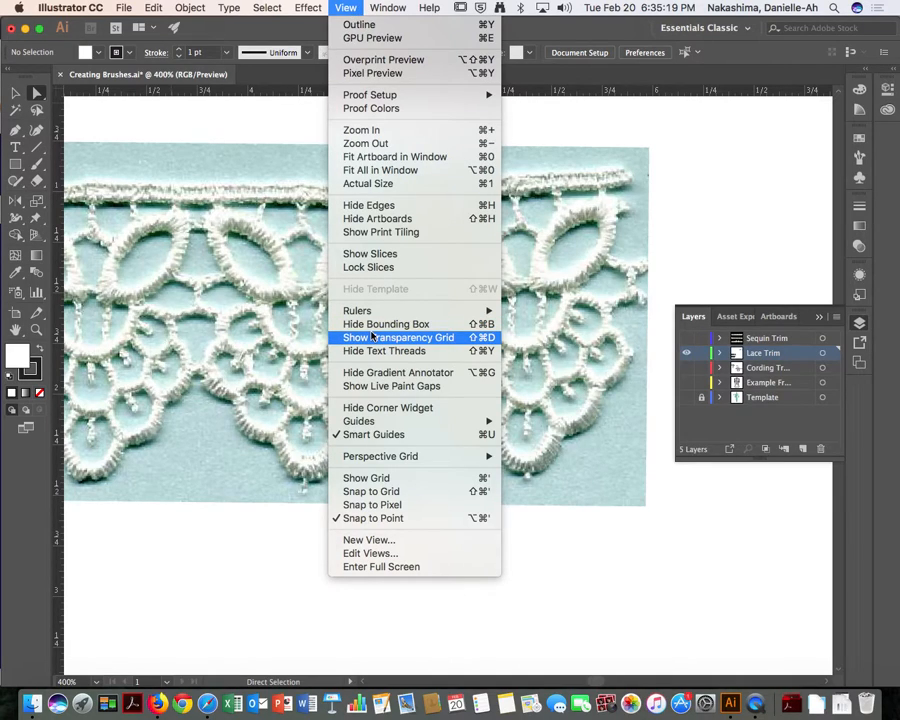
mouse_move(470, 311)
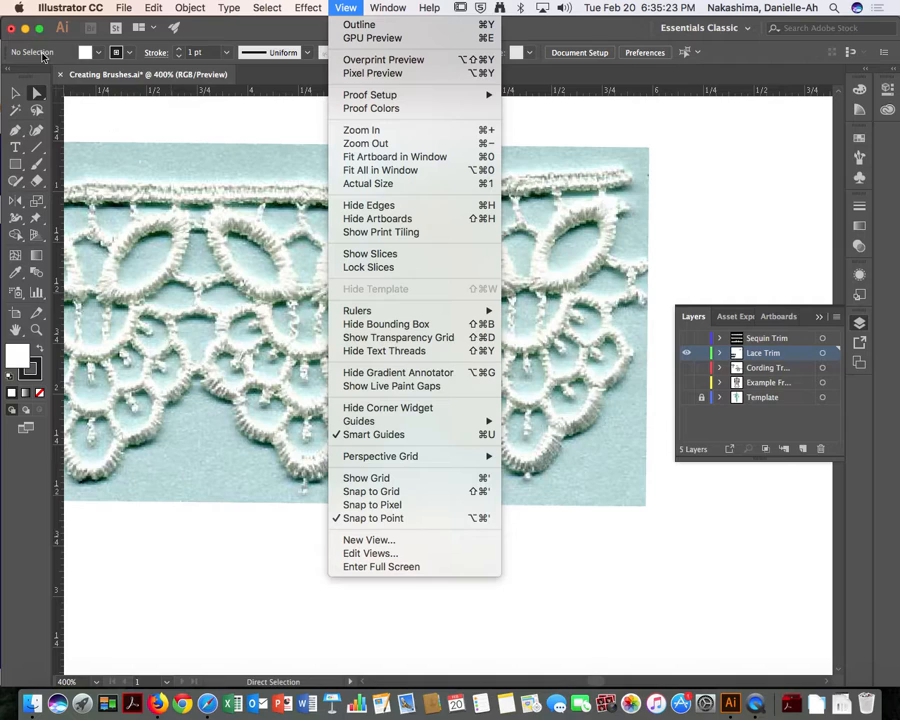
click(96, 110)
Place vertical ruler guides at about 3.76 in, in the gap before the middle lace motif, and about 4.3 in, through its centre
scroll(100, 113, right, 1)
key(space)
drag(111, 212, 212, 214)
drag(58, 183, 251, 186)
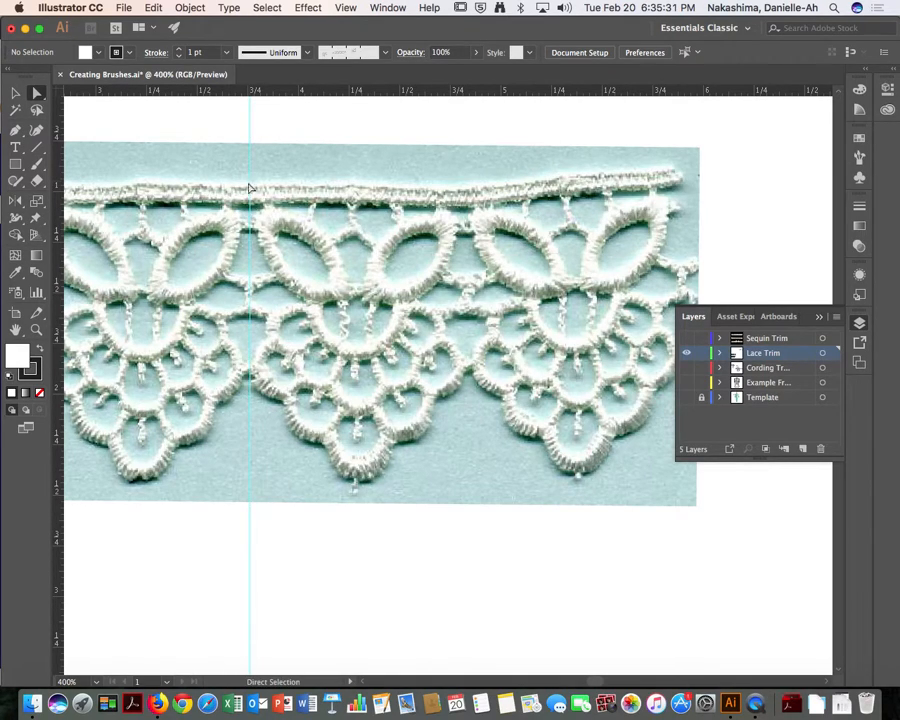
drag(58, 272, 293, 241)
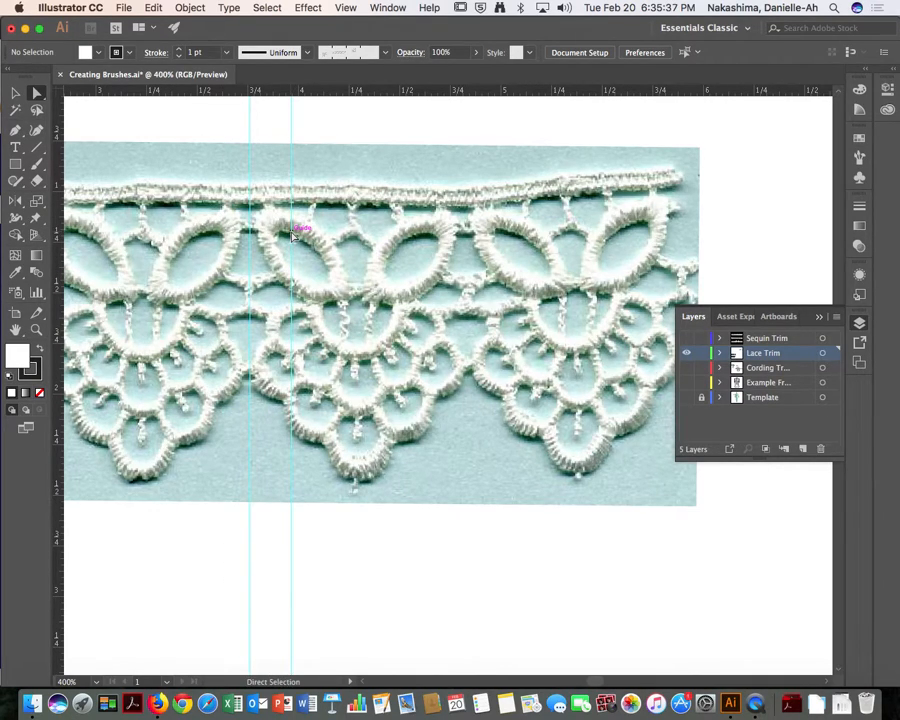
key(super+z)
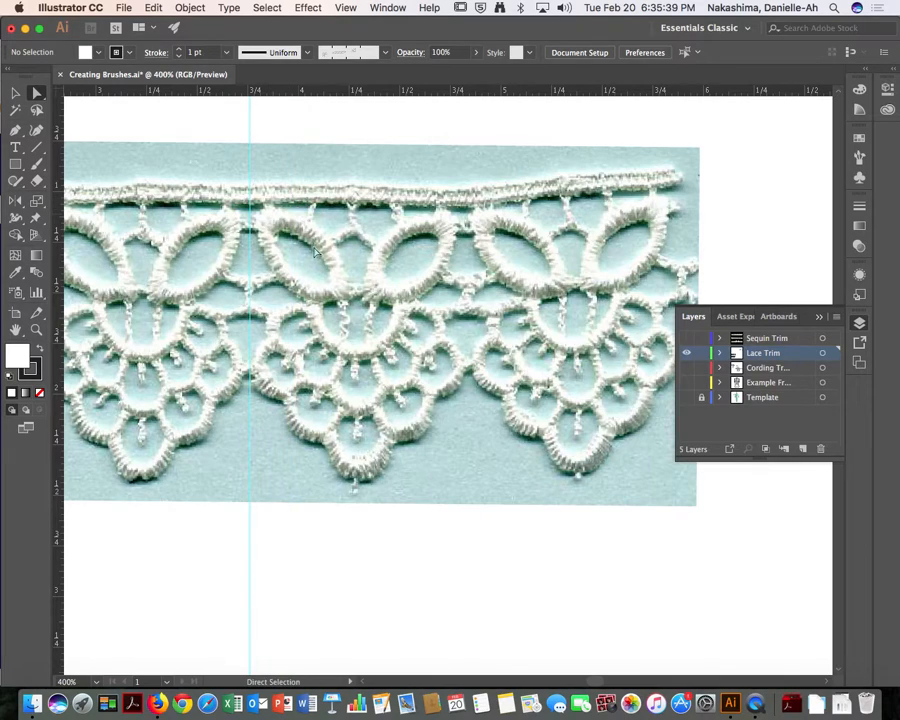
drag(57, 230, 359, 240)
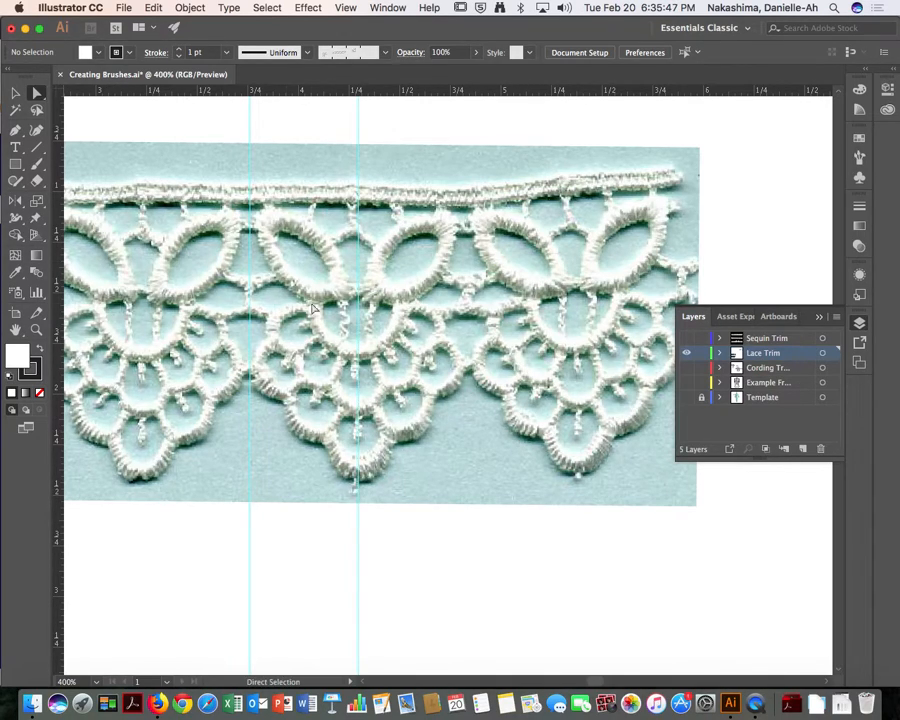
Trace the middle motif's left petal as a closed two-point Pen path with no fill, about 0.4 by 0.46 in
click(15, 130)
click(265, 236)
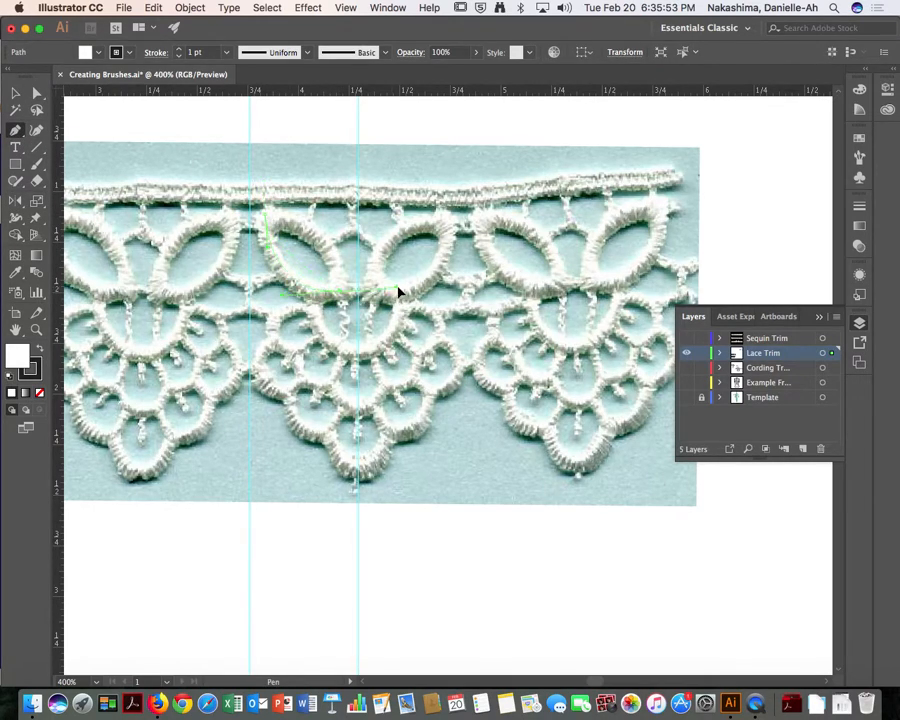
drag(402, 291, 402, 291)
key(a)
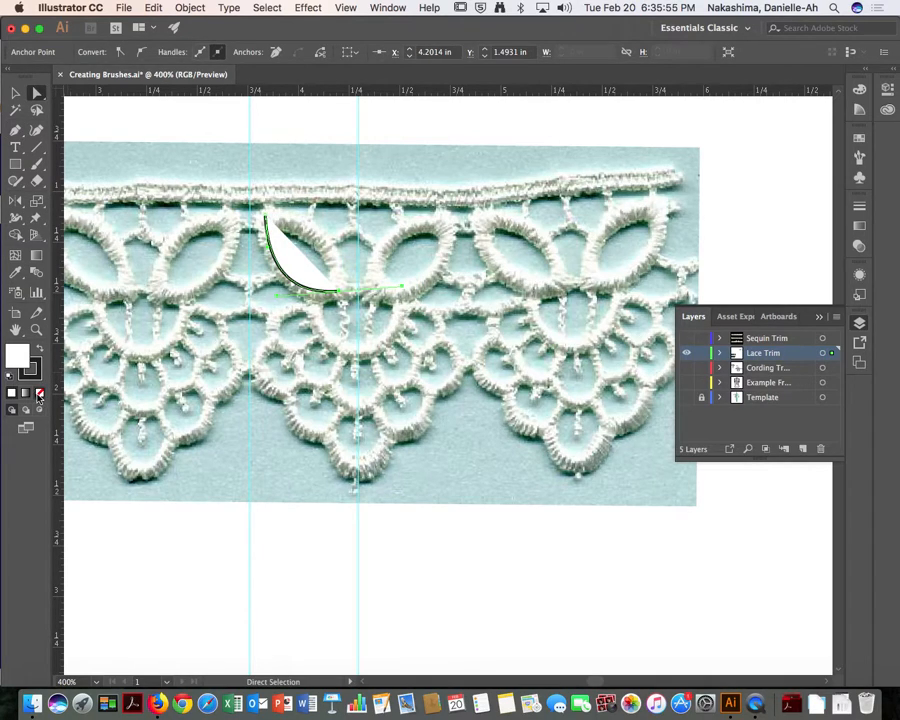
click(38, 393)
key(p)
drag(268, 219, 335, 305)
key(a)
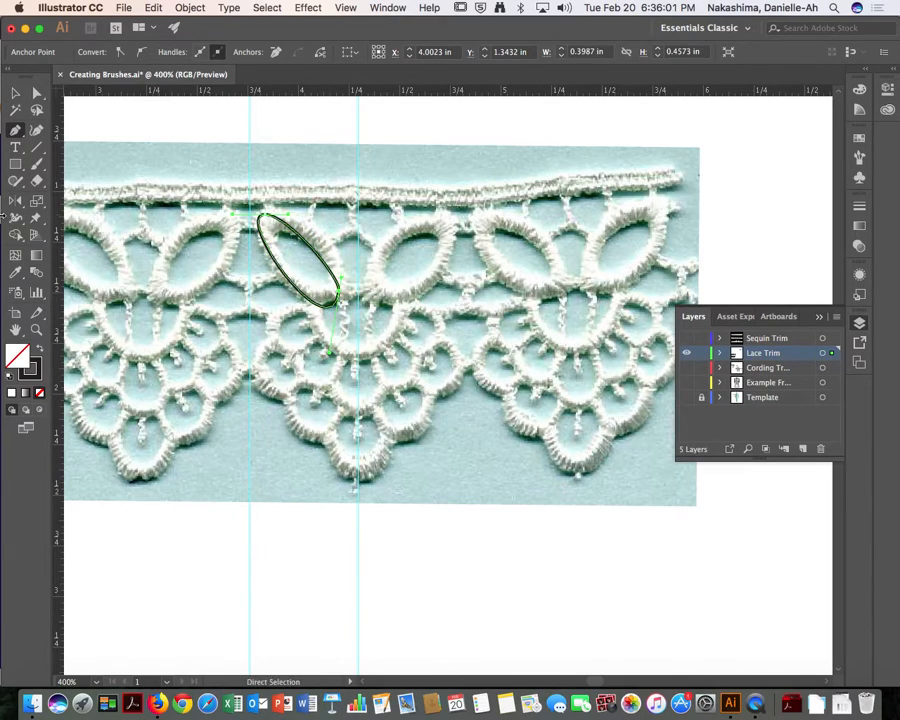
Reshape the petal path with the Anchor Point tool, adjusting its handles so both ends are pointed and the sides follow the lace
click(15, 131)
drag(15, 131, 75, 180)
scroll(222, 241, right, 5)
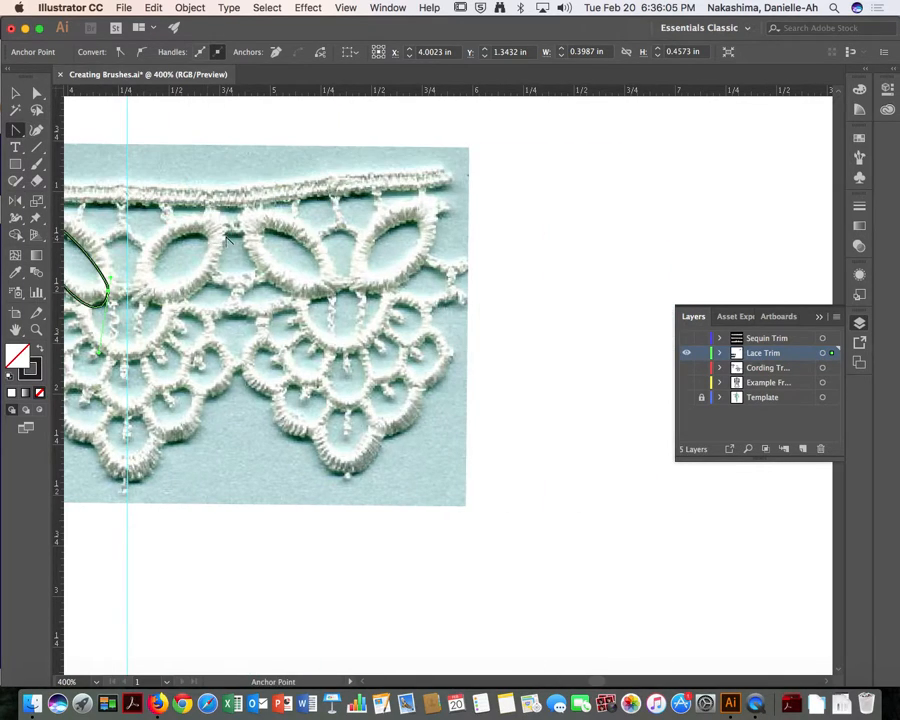
scroll(222, 241, left, 7)
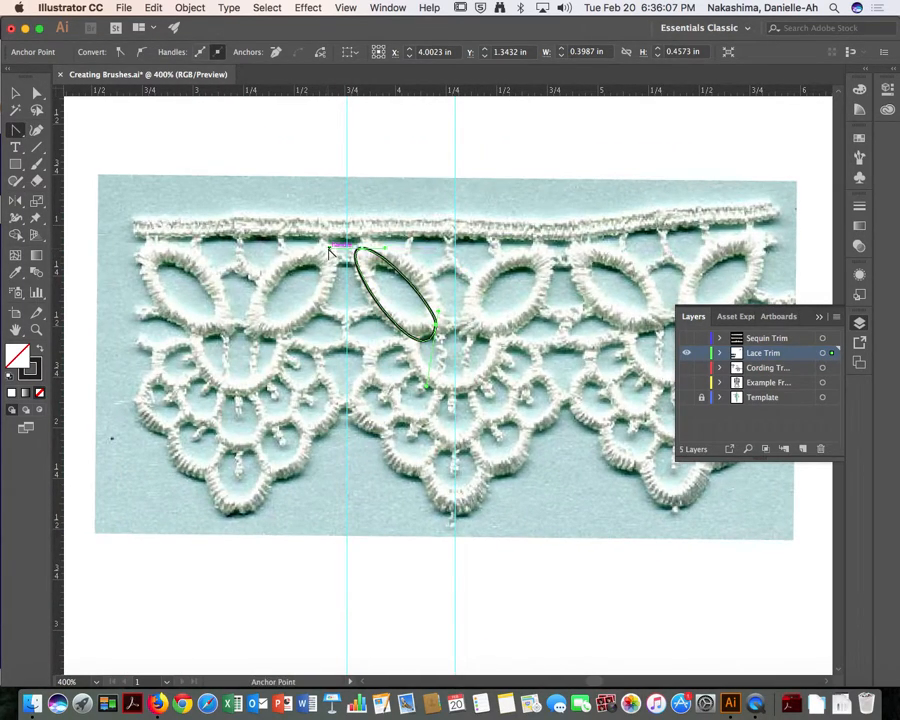
drag(360, 286, 443, 316)
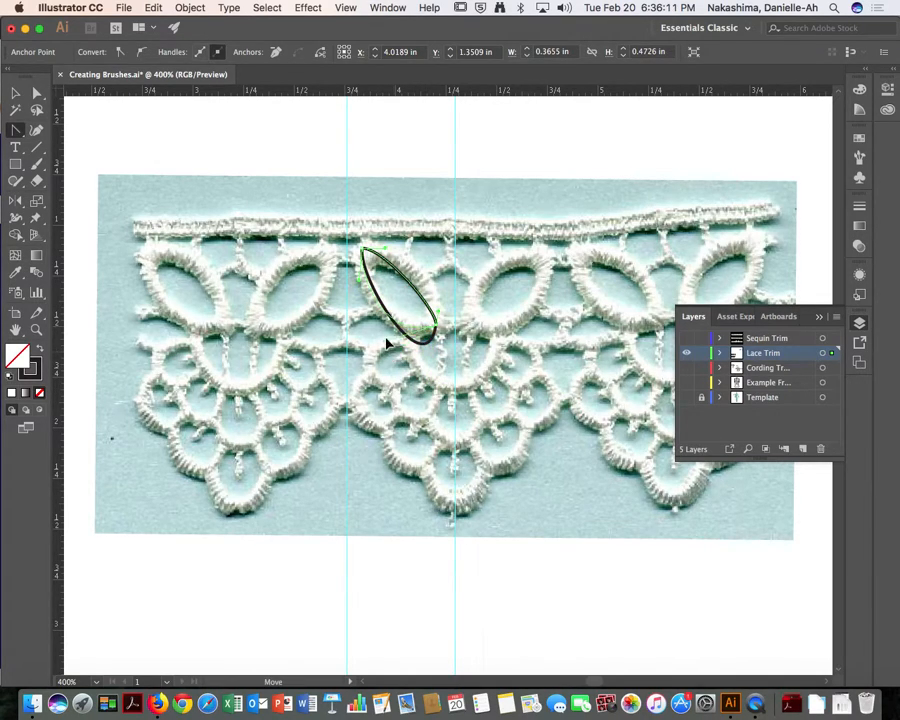
click(432, 318)
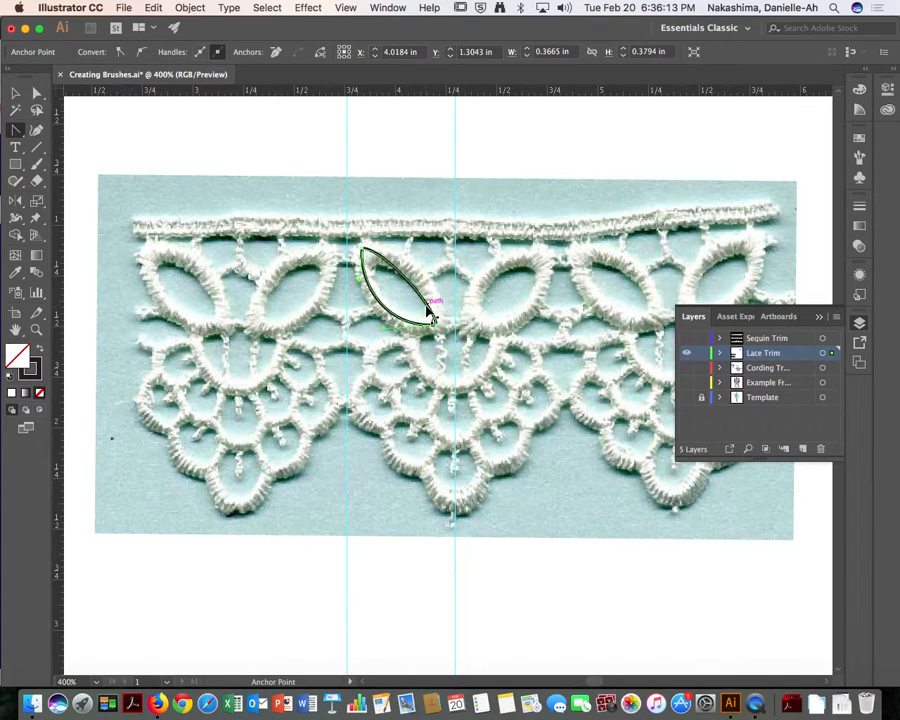
mouse_move(438, 318)
mouse_down()
mouse_move(452, 304)
mouse_move(444, 302)
mouse_up()
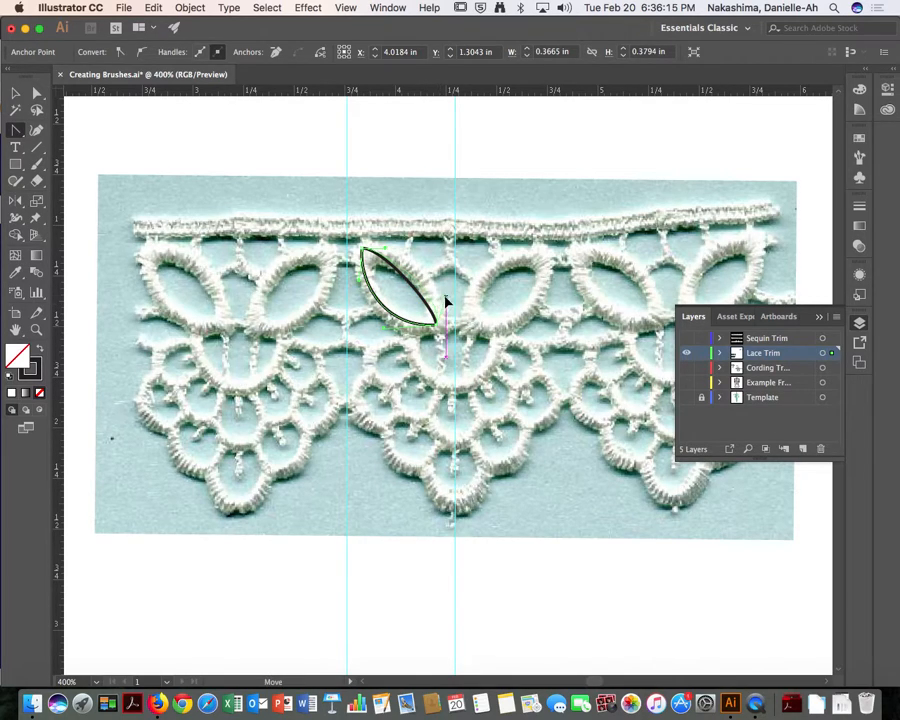
drag(385, 248, 390, 241)
key(a)
Set the petal path's stroke weight to 5 pt and deselect it
key(v)
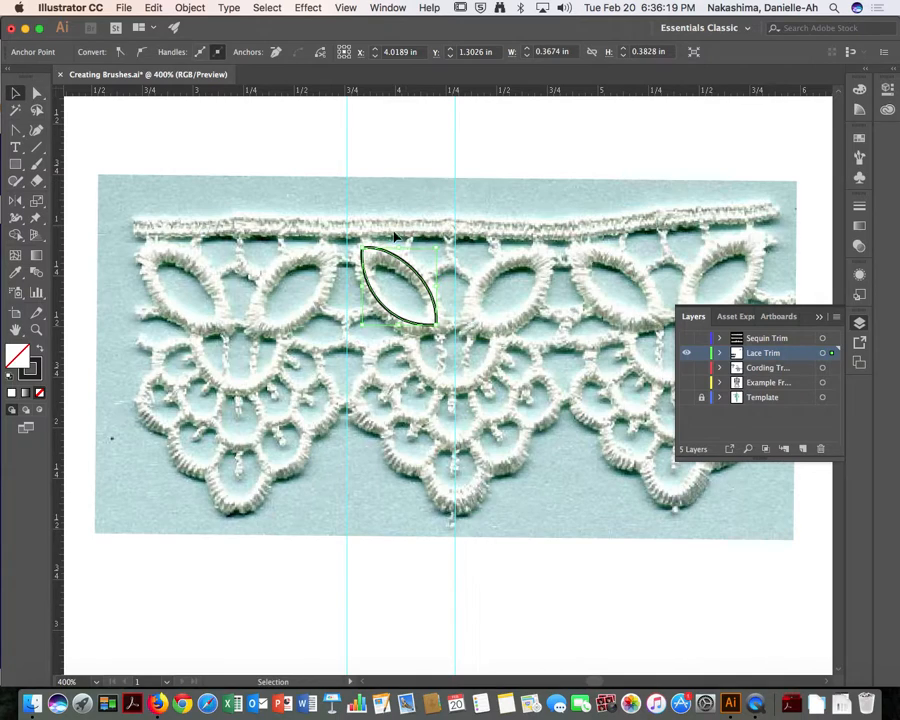
click(389, 243)
click(396, 261)
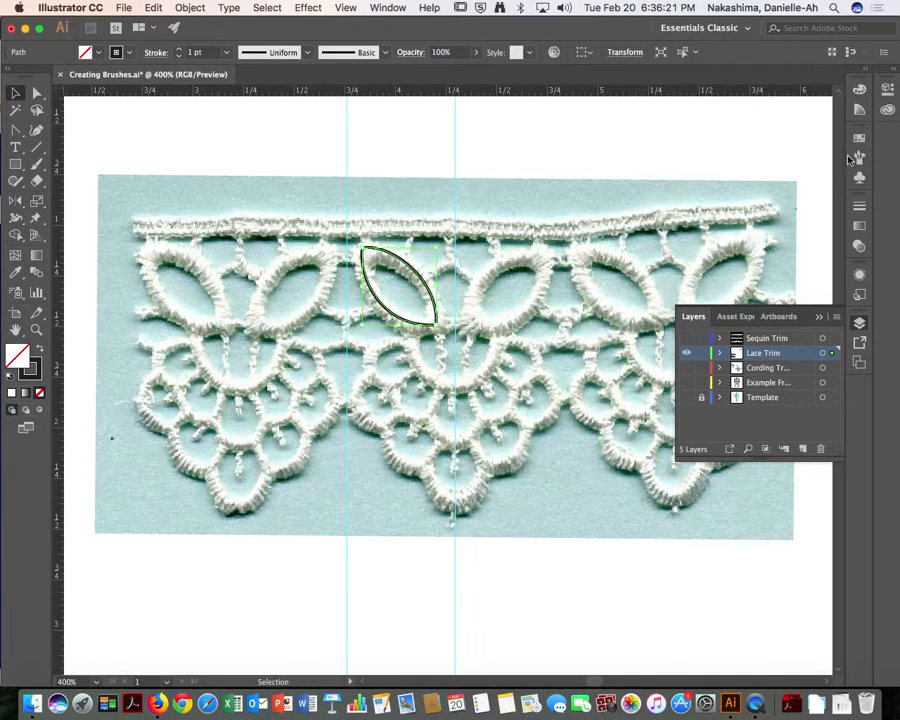
click(859, 205)
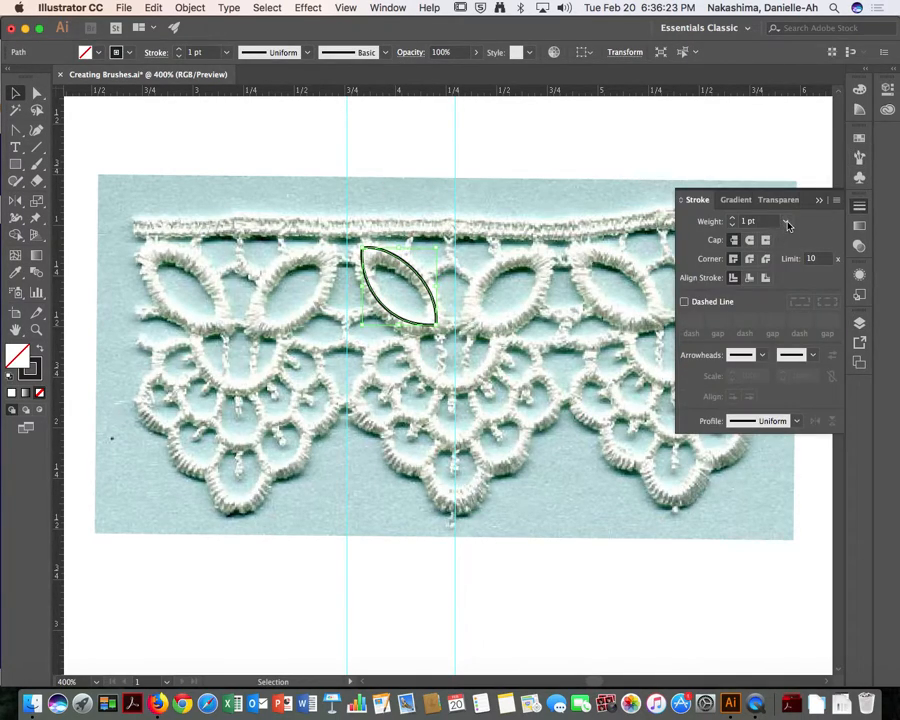
click(787, 224)
click(801, 345)
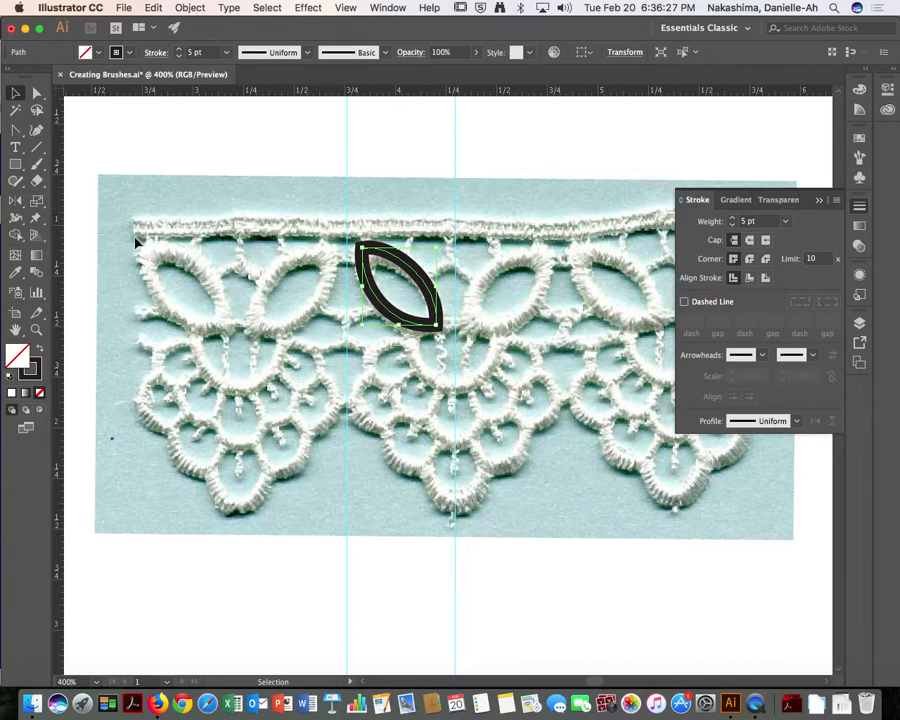
key(a)
click(368, 244)
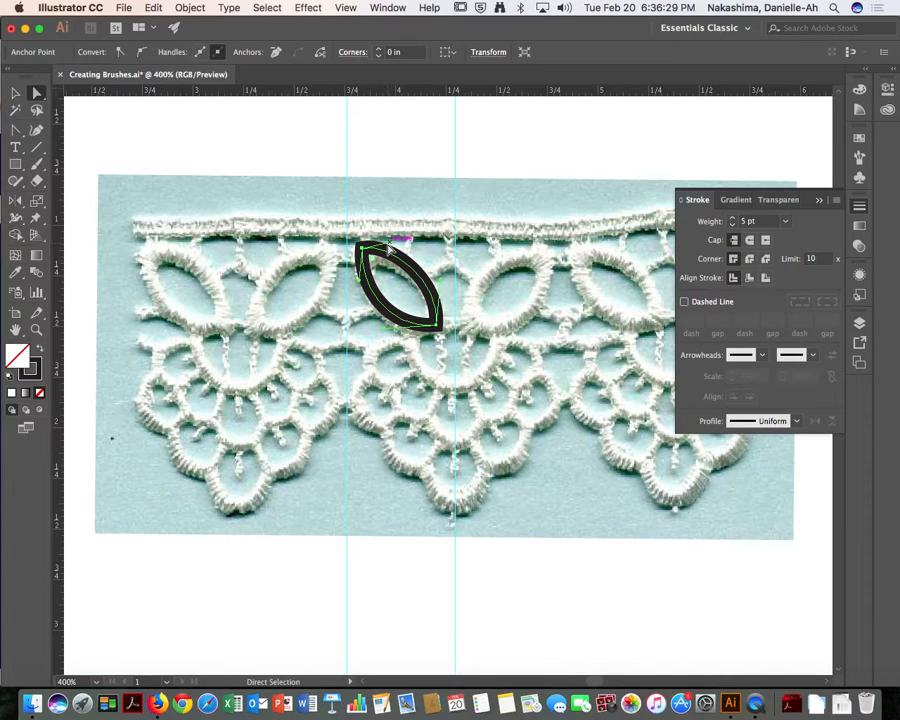
click(391, 167)
Draw the left half of the scallop below the petal with the Pen tool, curving down to end horizontally on the centre guide
scroll(347, 195, right, 3)
key(super+plus)
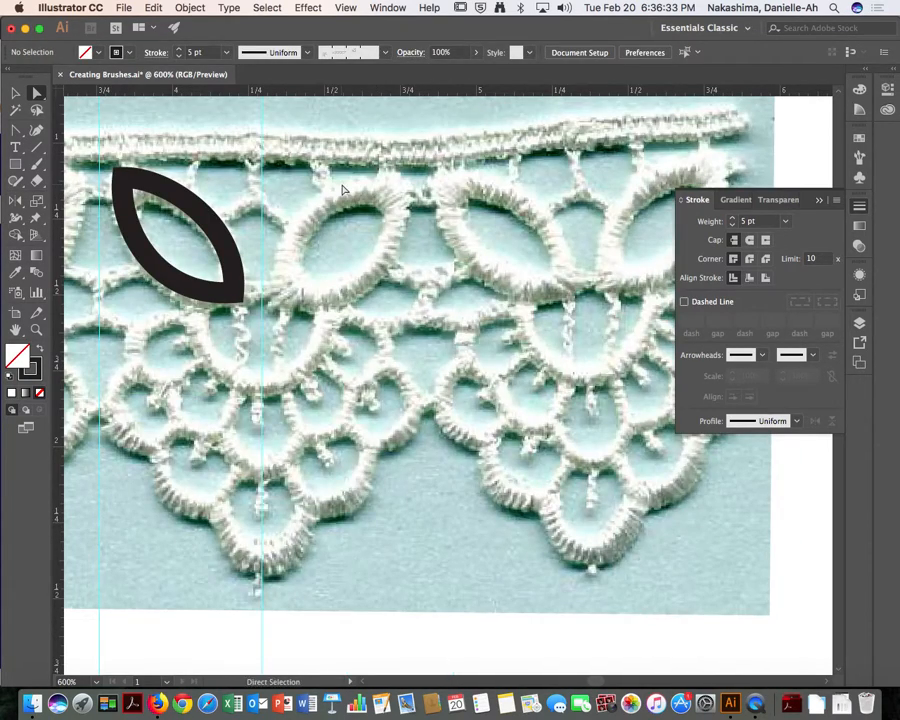
scroll(244, 344, left, 5)
scroll(244, 344, up, 2)
key(p)
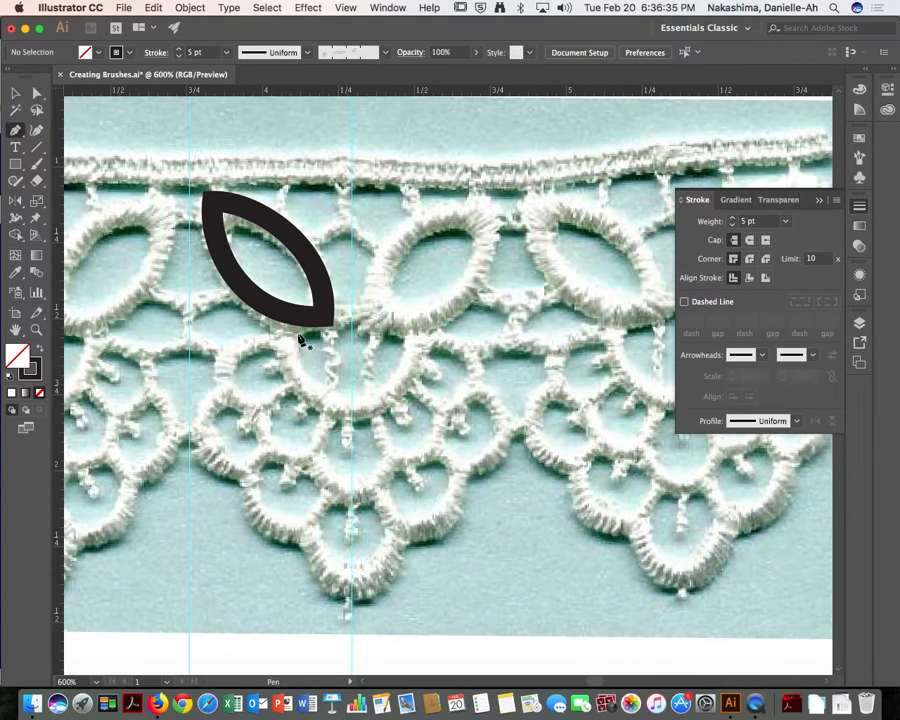
scroll(296, 337, right, 3)
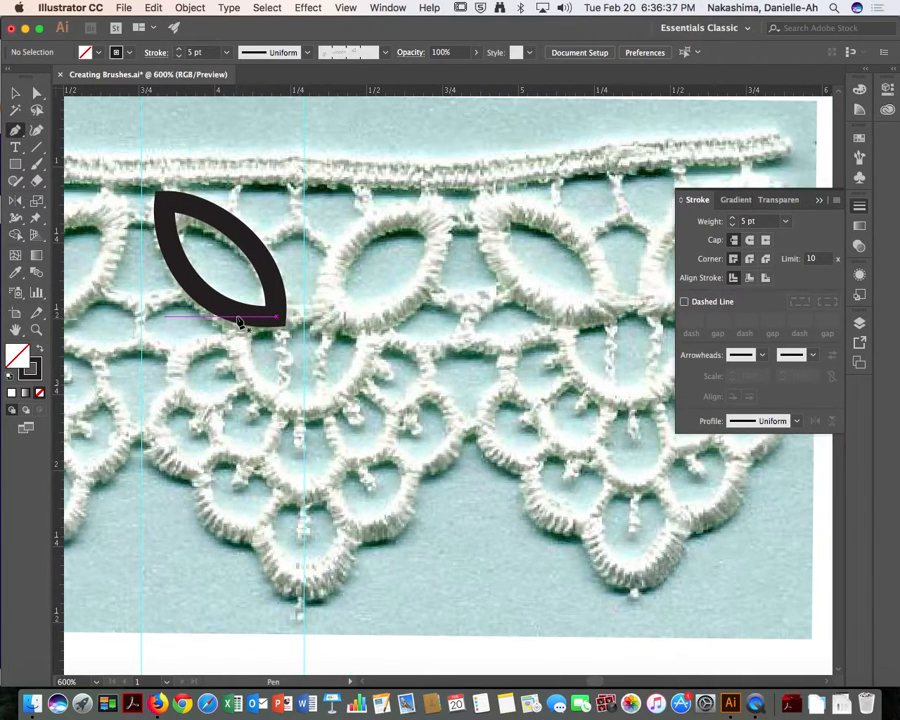
click(235, 352)
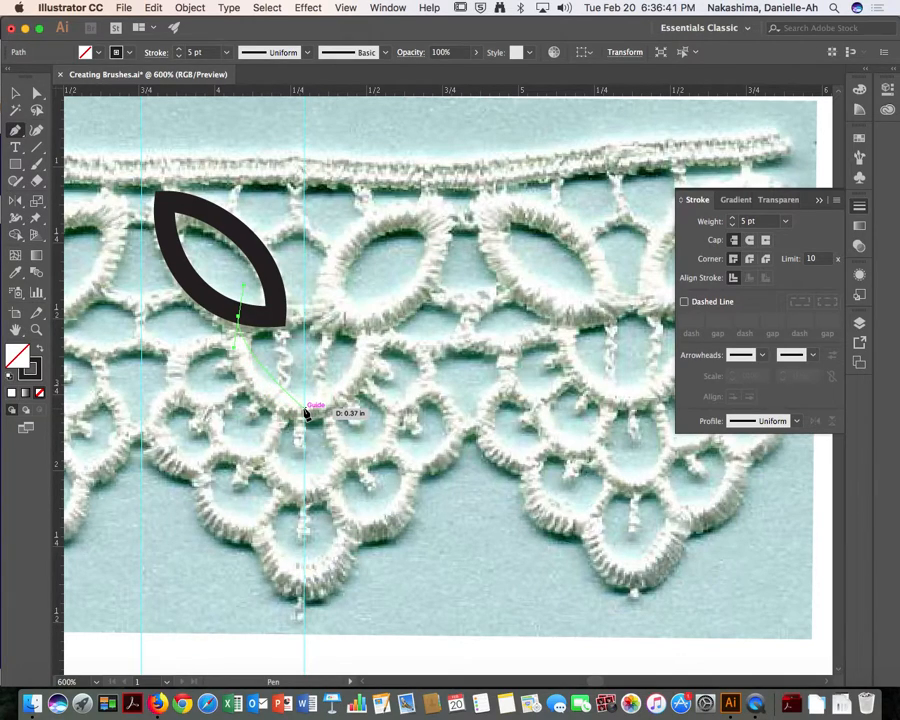
drag(308, 412, 349, 411)
key(a)
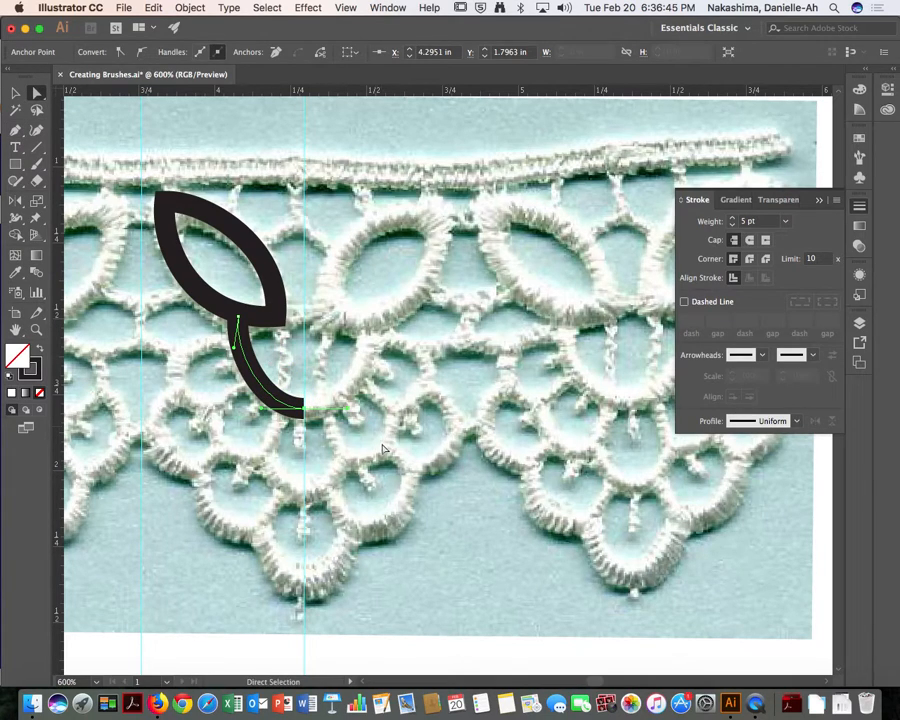
Try angling the half scallop's end handle away from horizontal at the centre guide, and undo the change
key(super+plus)
key(super+plus)
scroll(390, 453, right, 1)
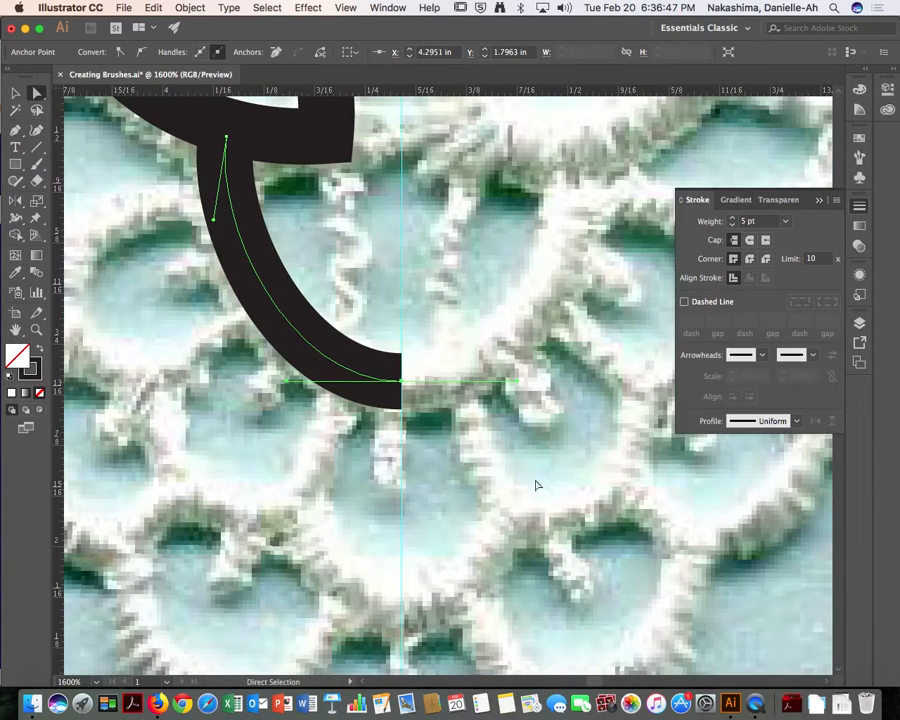
click(458, 342)
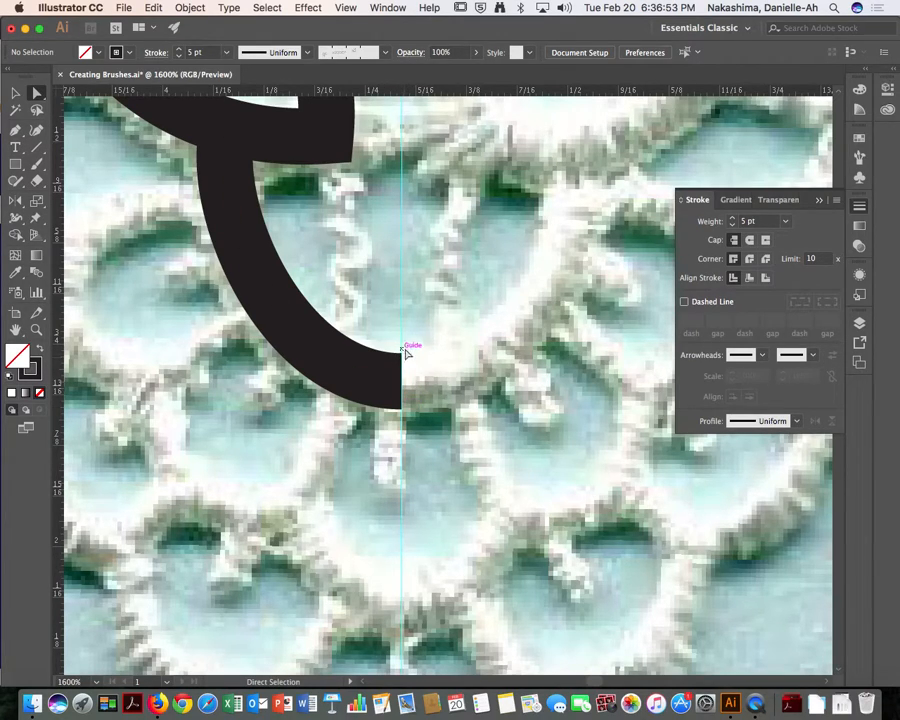
click(383, 380)
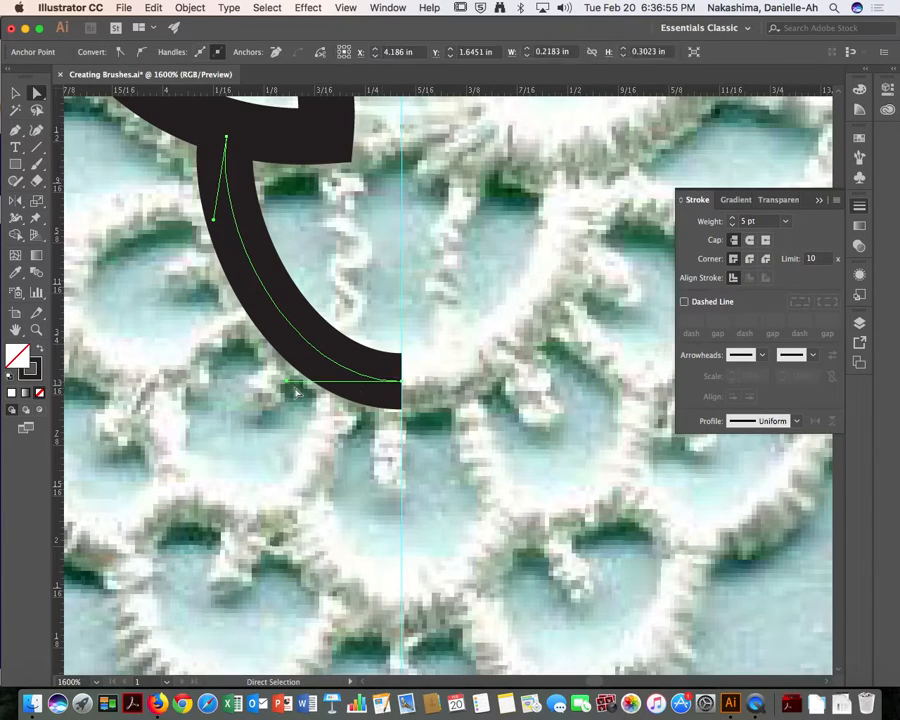
mouse_move(287, 383)
mouse_down()
mouse_move(241, 392)
mouse_move(262, 394)
mouse_move(314, 311)
mouse_up()
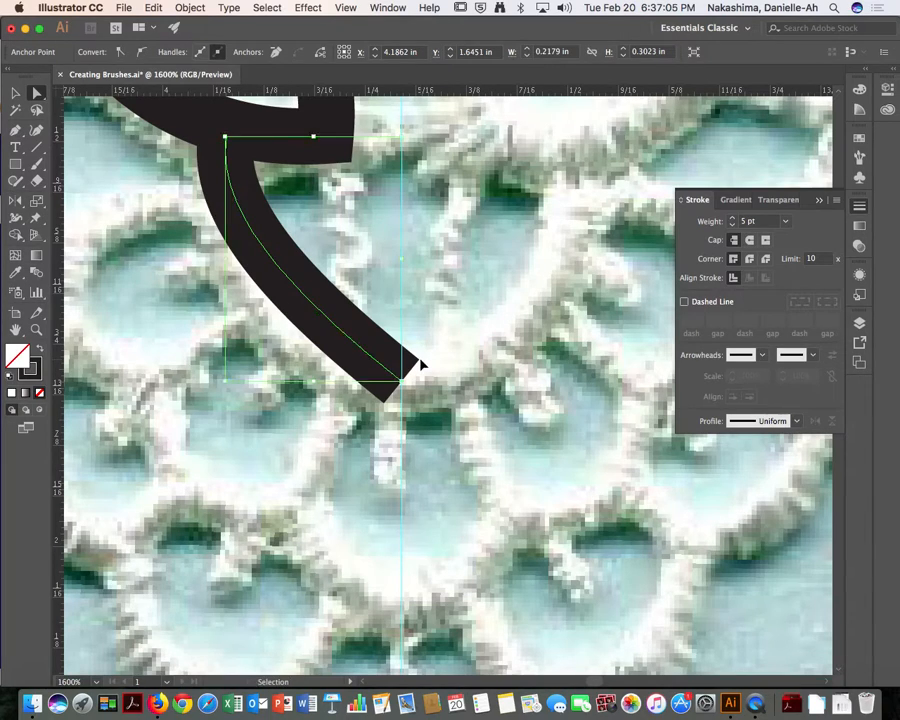
key(super+z)
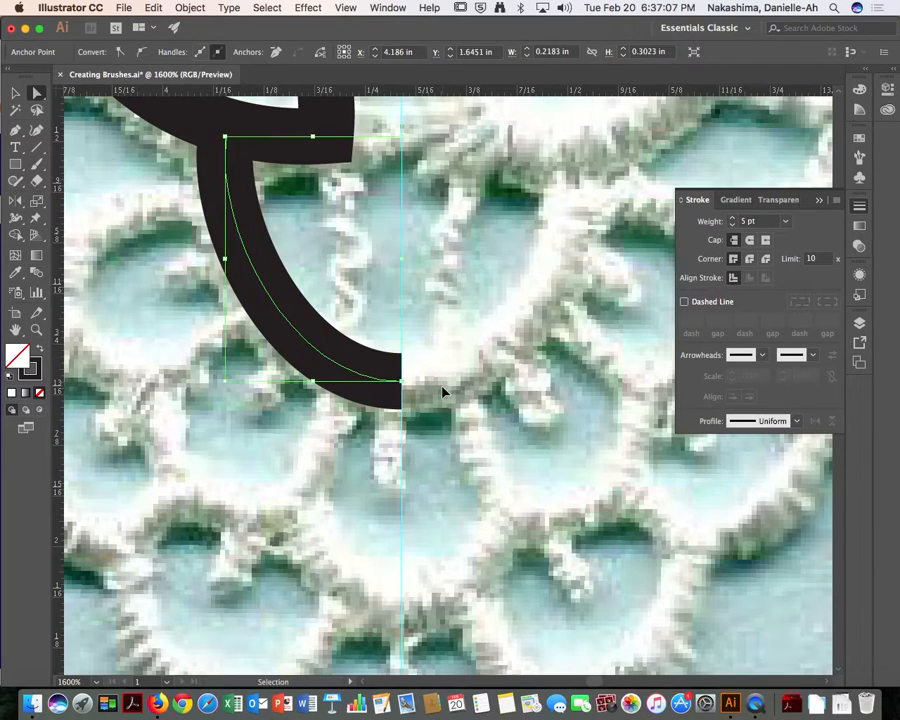
Draw a short Pen curve from the petal's lower edge to the left guide, ending horizontally, and switch to full-screen mode with the menu bar
key(super+minus)
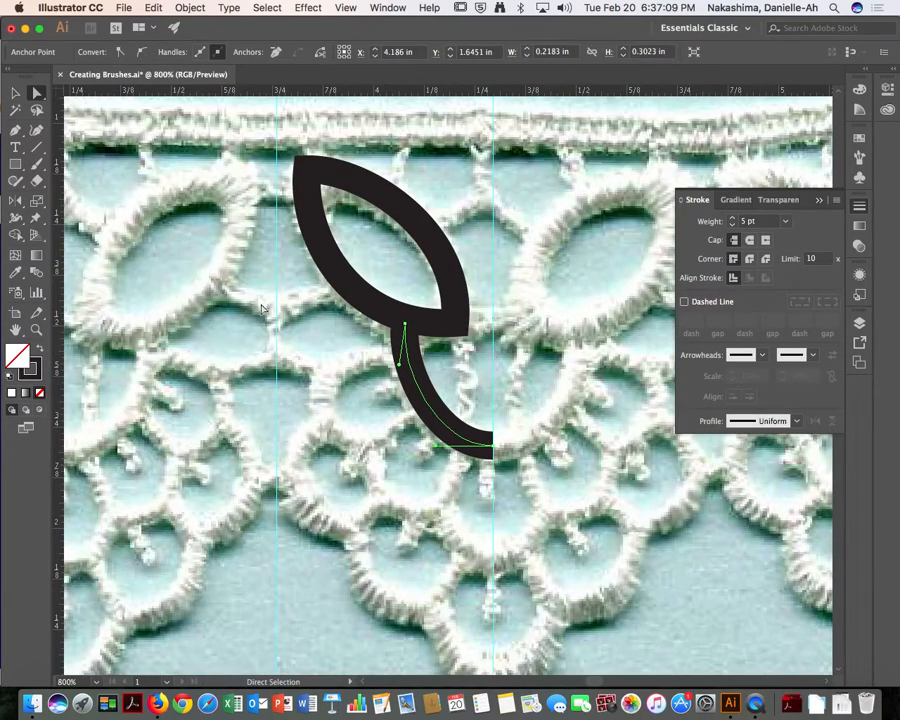
key(p)
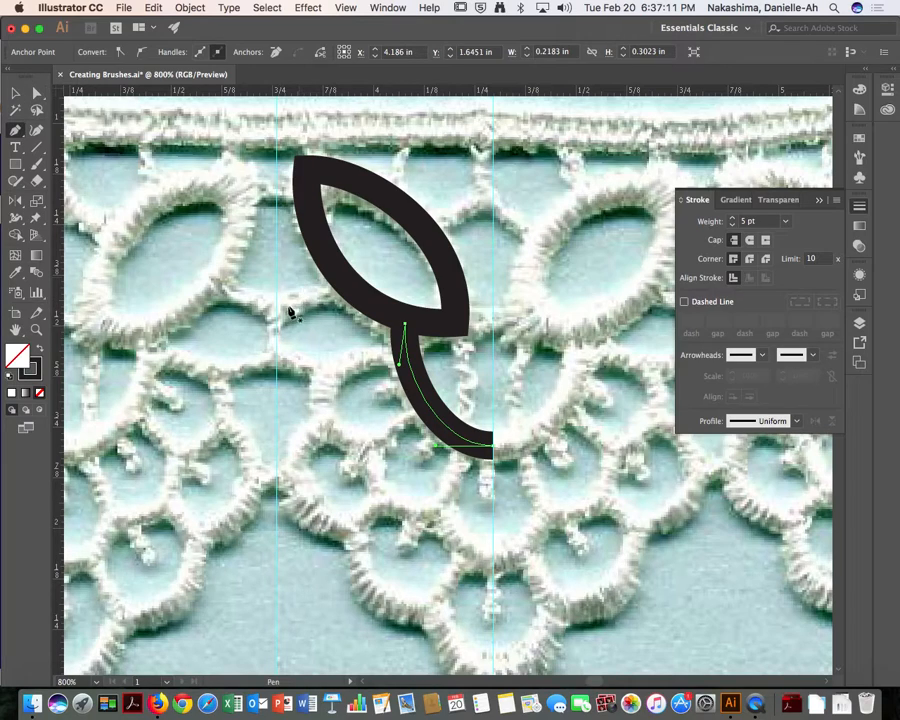
drag(341, 282, 279, 312)
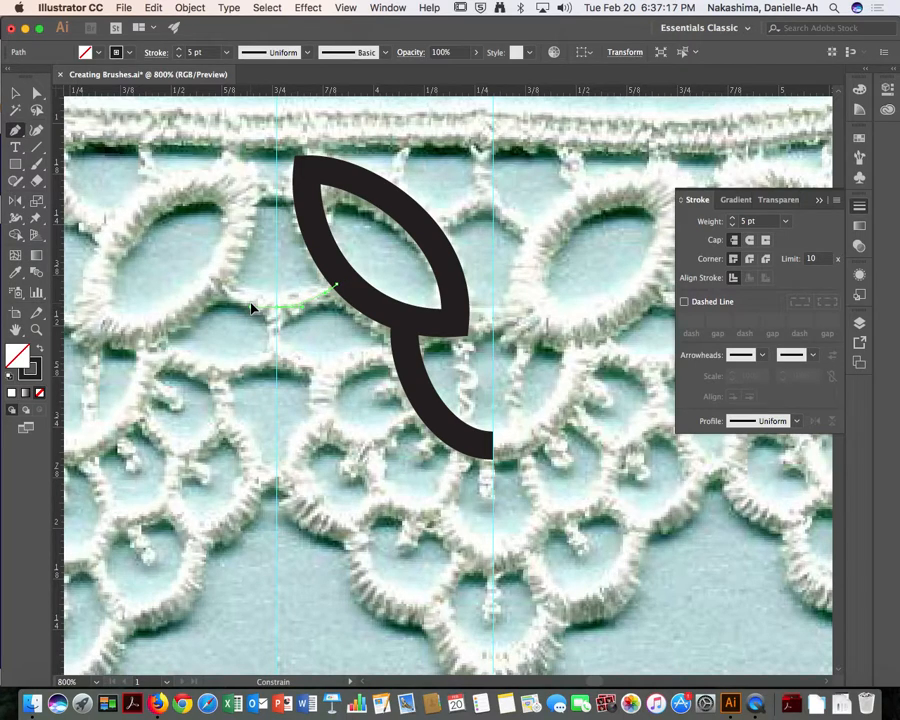
drag(251, 308, 251, 308)
key(f)
key(a)
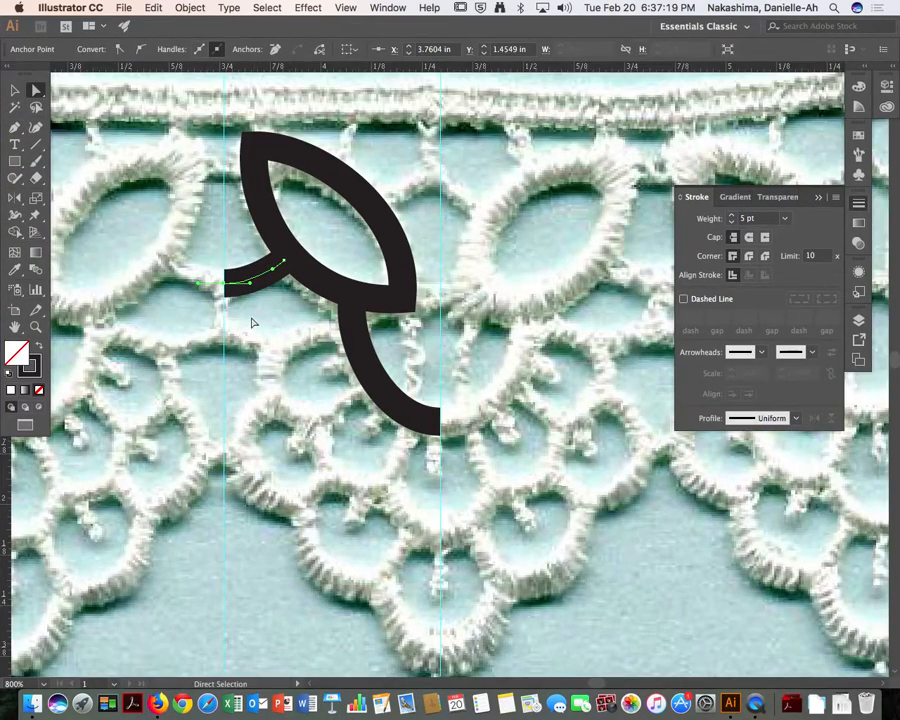
Deselect the short curve and draw the second half scallop with the Pen tool, from beneath the first one to a horizontal end on the centre guide
key(super+equal)
key(super+equal)
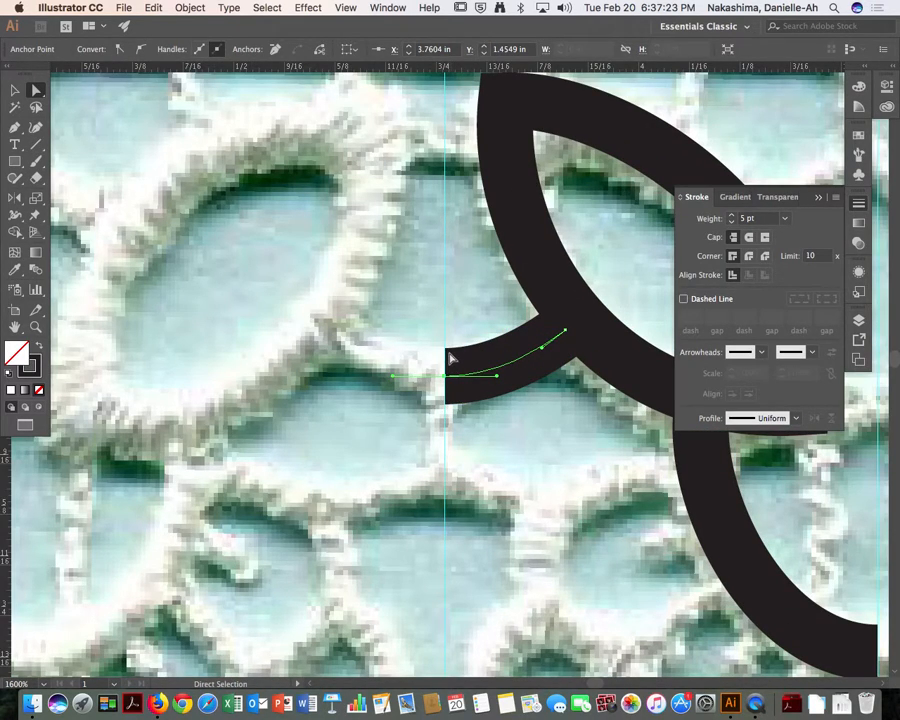
key(super+minus)
key(super+minus)
drag(530, 500, 354, 419)
click(335, 428)
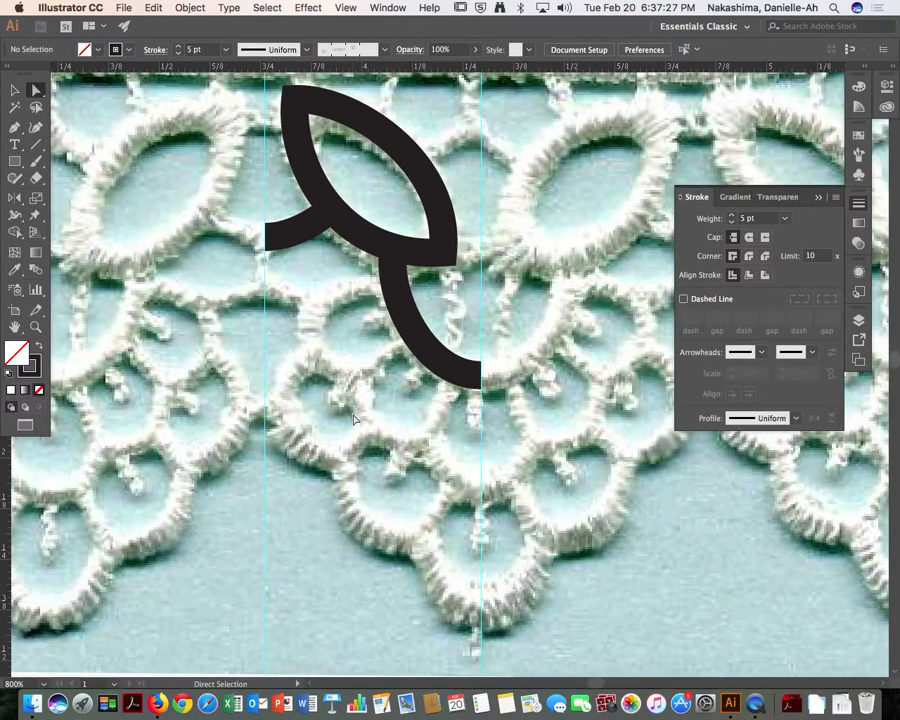
key(p)
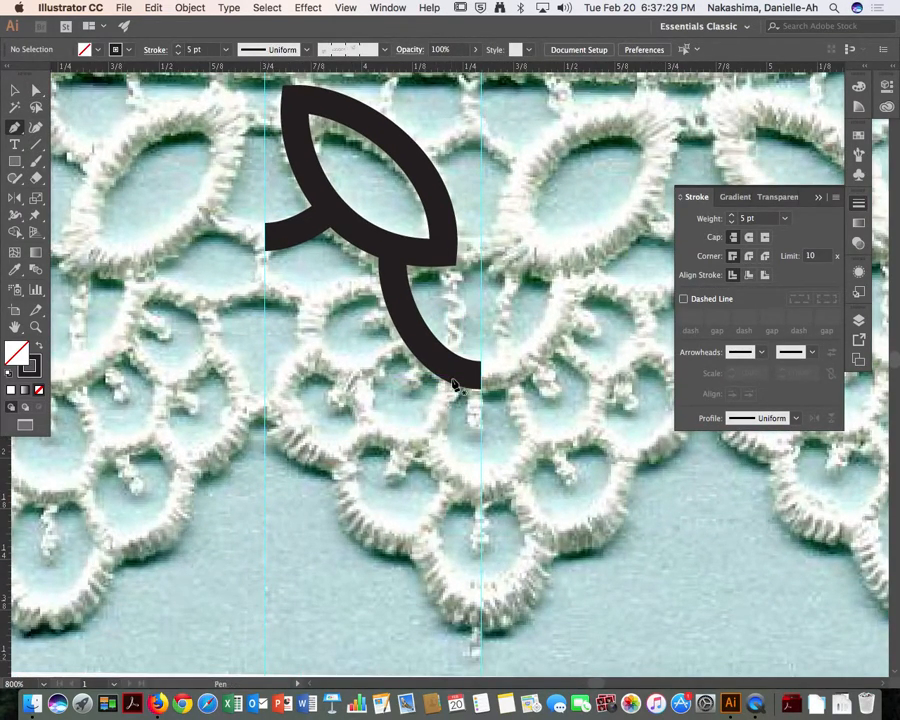
drag(453, 376, 440, 410)
drag(483, 491, 545, 497)
key(a)
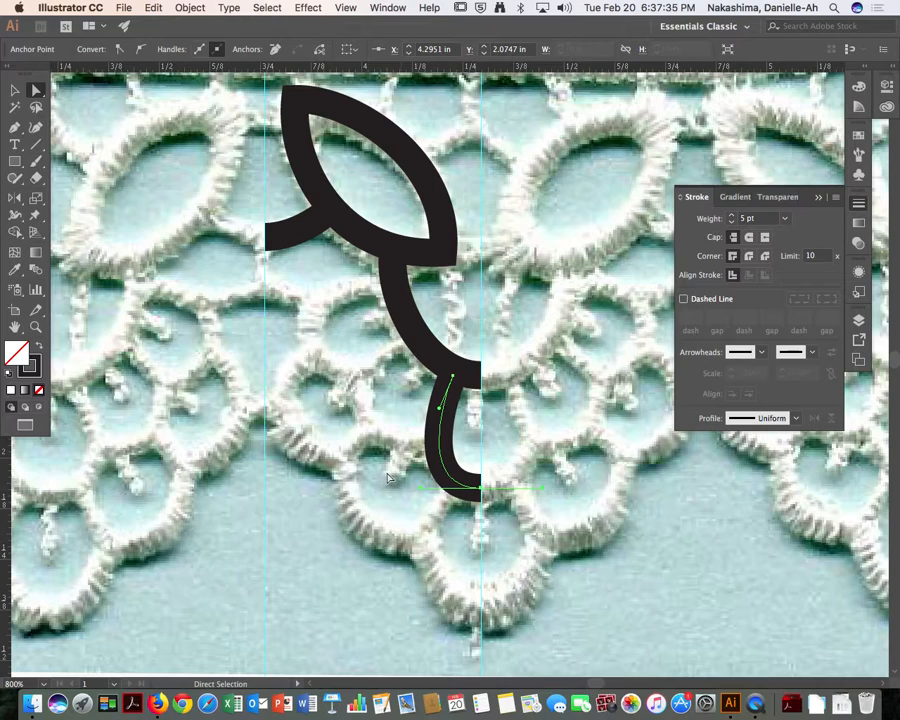
key(plus)
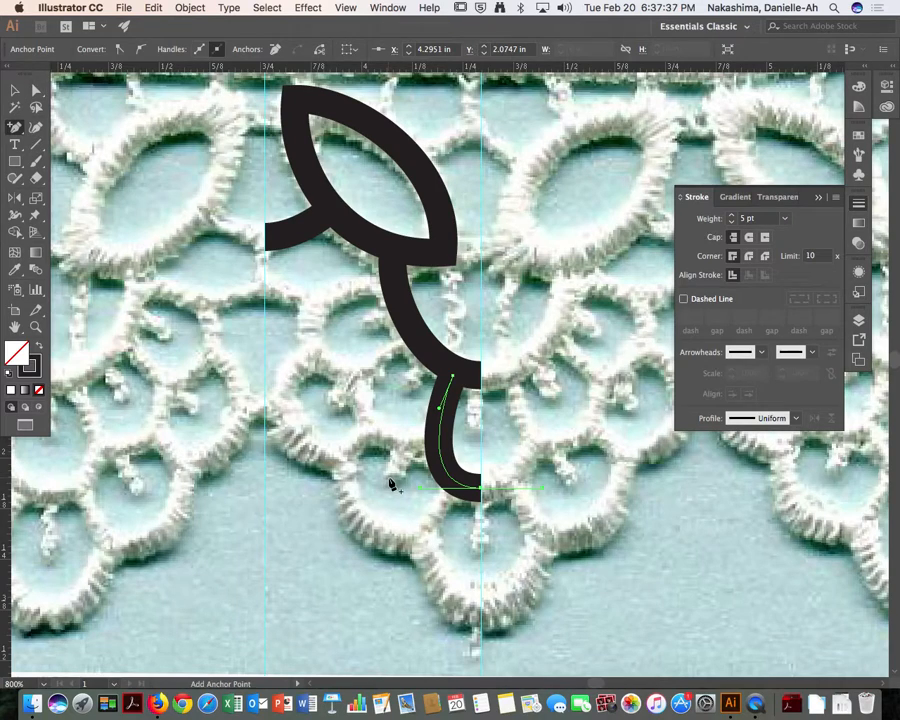
click(443, 504)
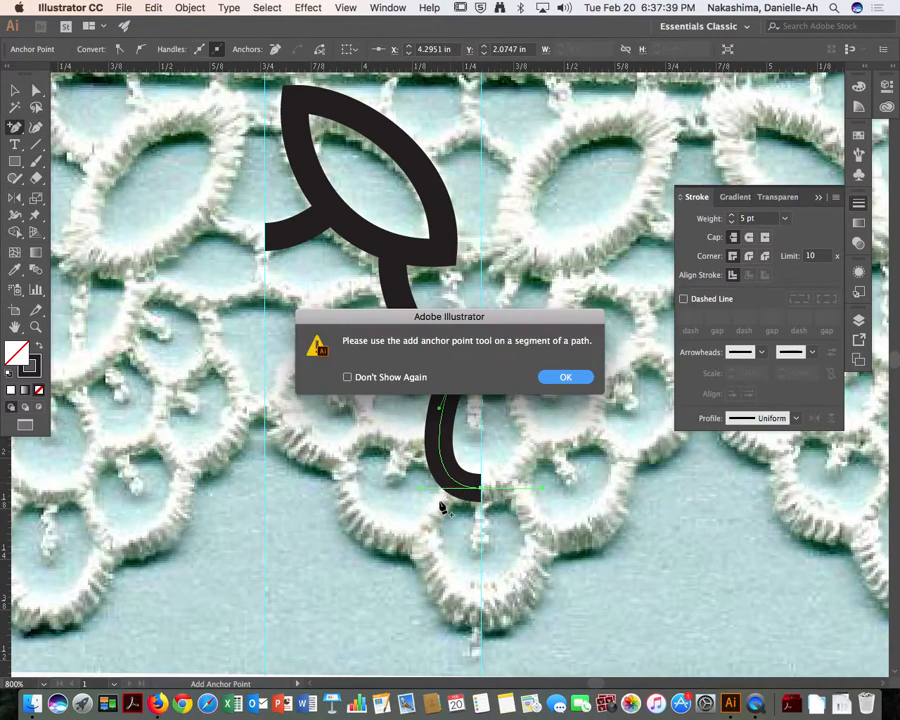
click(571, 378)
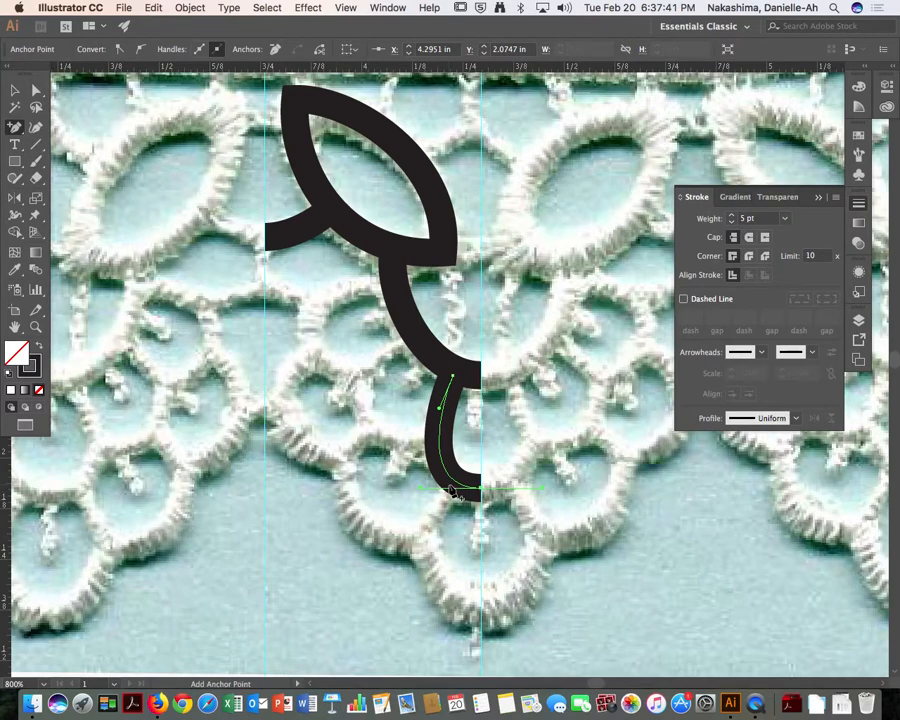
Draw the lowest half scallop with the Pen tool, from the second scallop's lower edge to a horizontal end on the centre guide
key(a)
click(349, 503)
key(p)
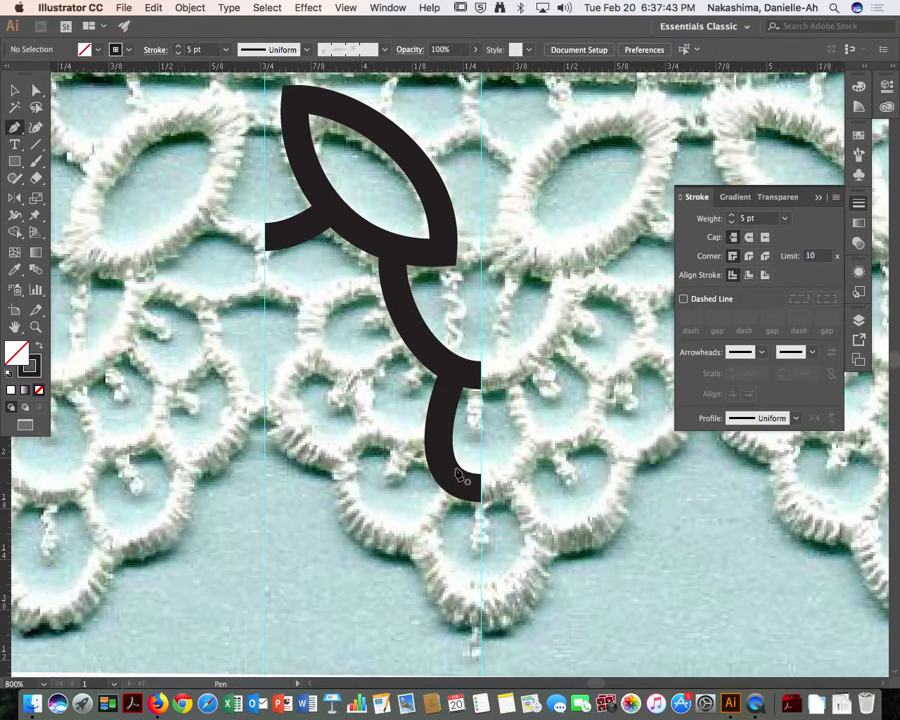
click(446, 502)
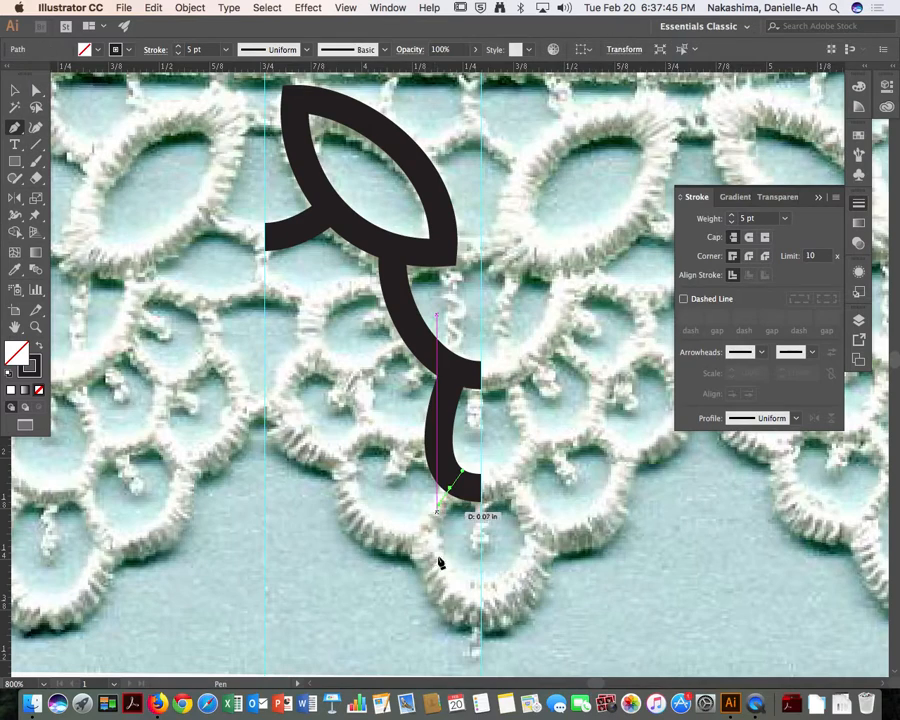
drag(480, 617, 560, 630)
key(a)
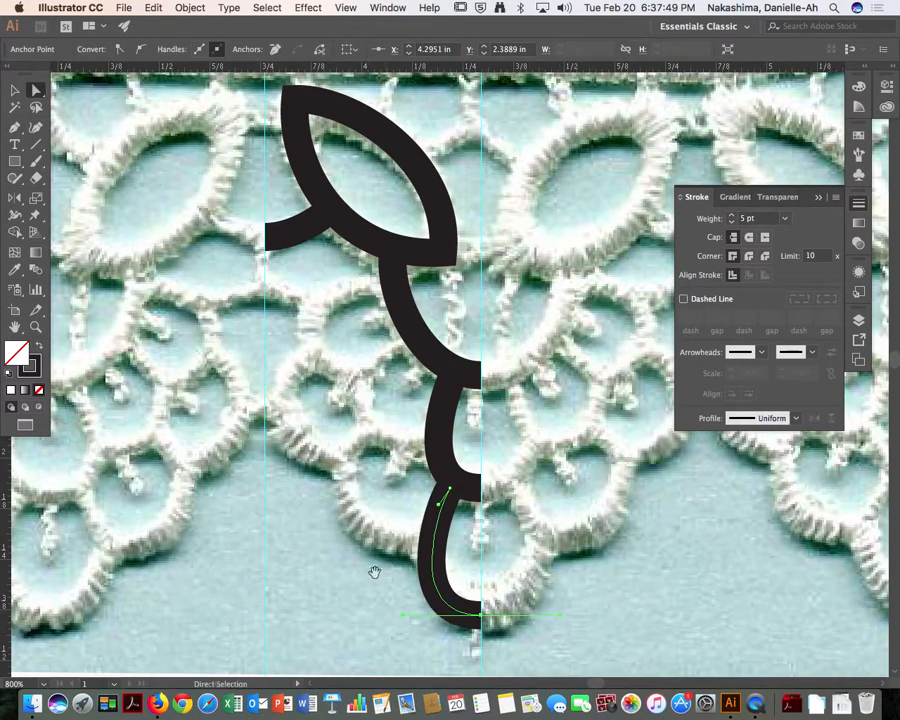
Try a 4 pt stroke weight on the lowest half scallop, and undo the change
scroll(400, 590, left, 2)
scroll(400, 590, up, 2)
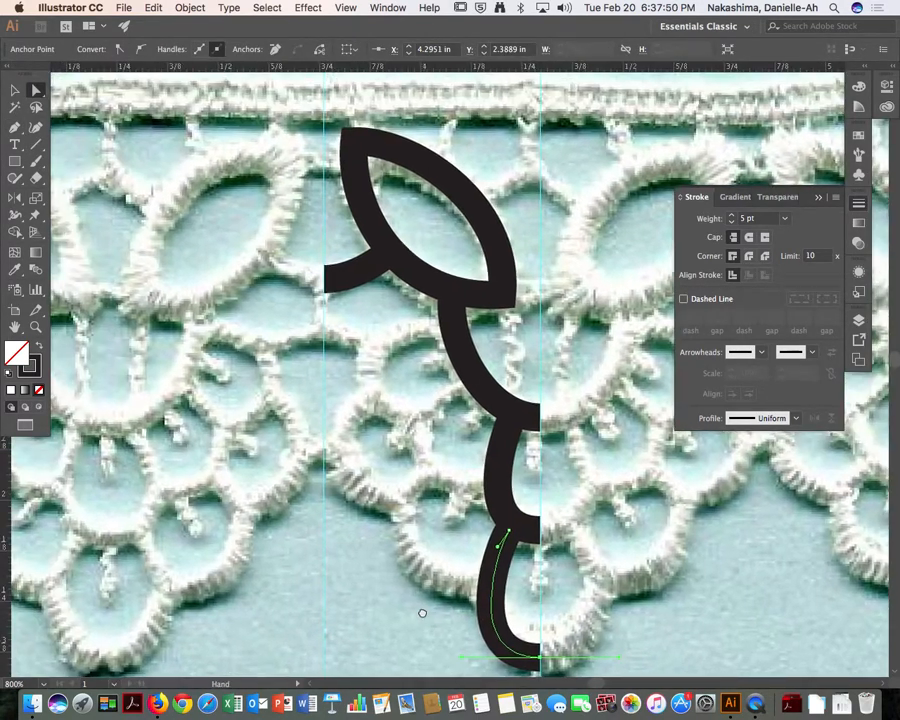
click(785, 219)
click(781, 325)
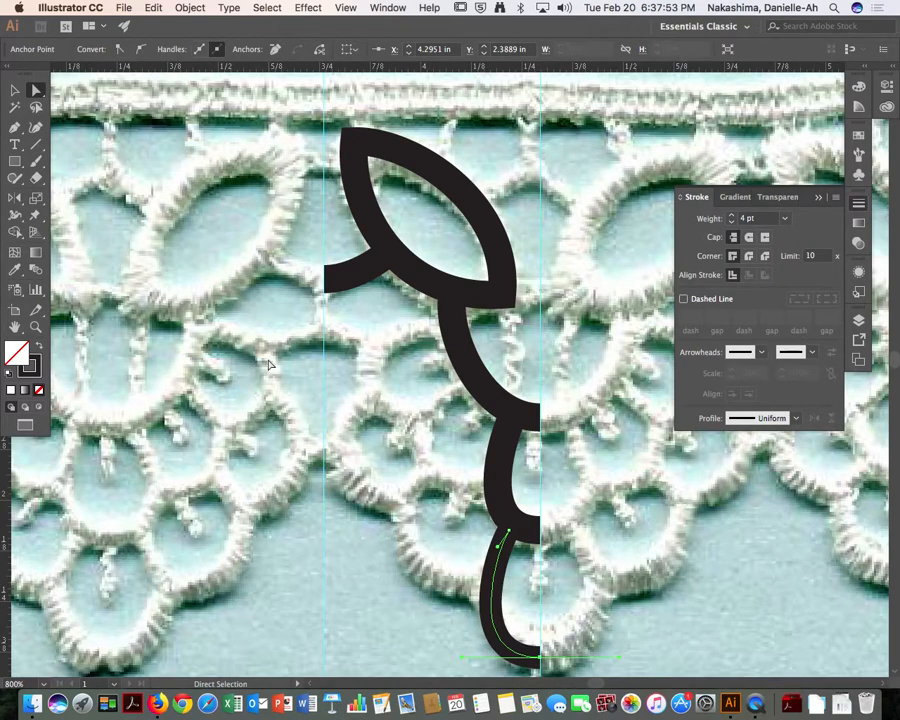
key(super+z)
With nothing selected, set the stroke to 4 pt and draw a rounded Pen loop out from the first half scallop's left edge and back
click(368, 398)
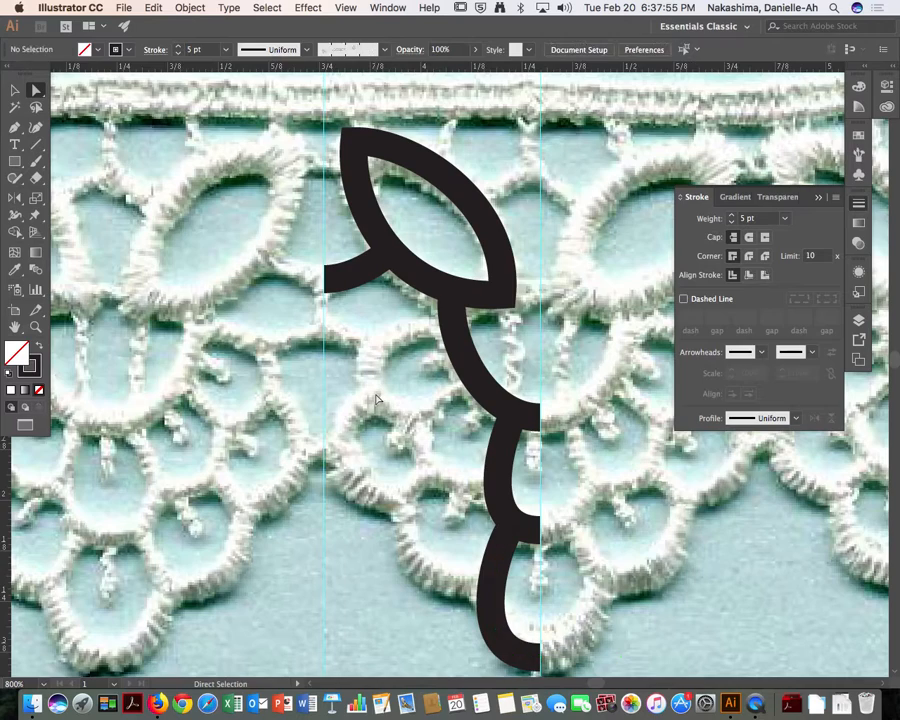
key(p)
click(785, 219)
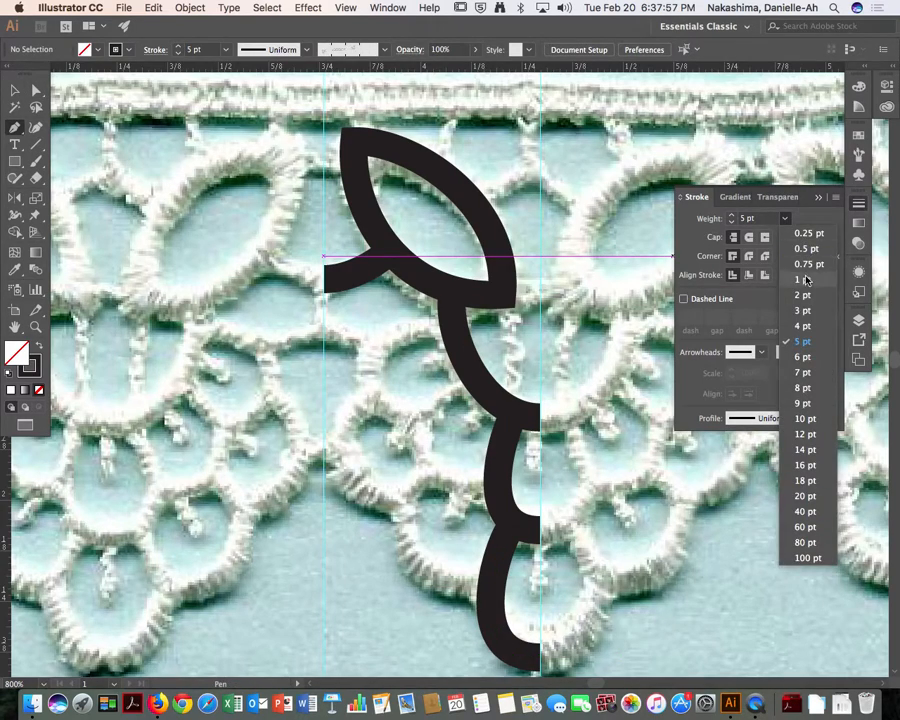
click(781, 325)
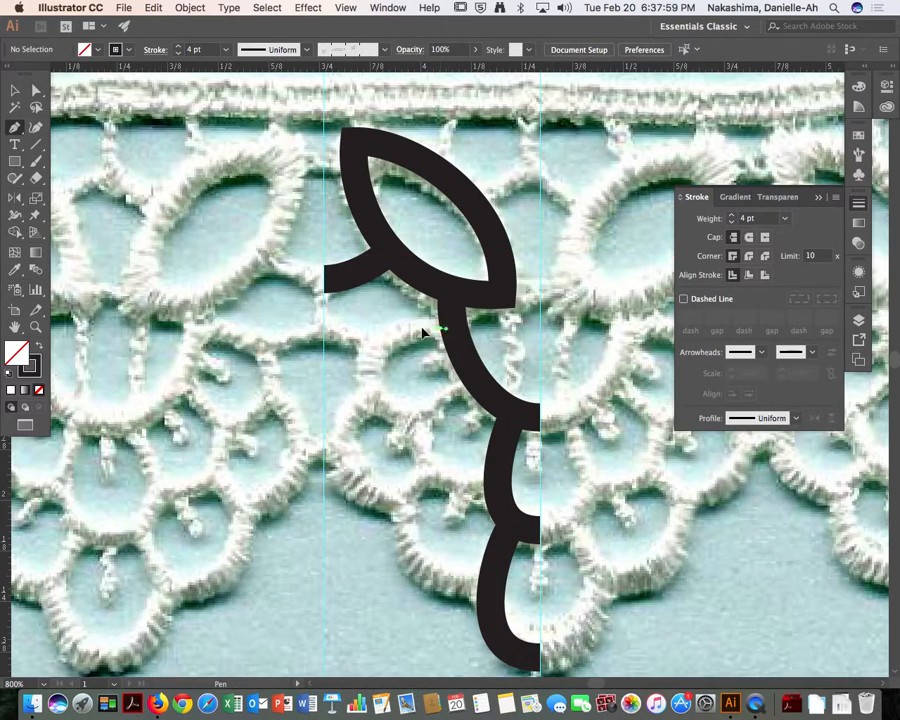
drag(437, 329, 376, 329)
drag(467, 382, 620, 304)
key(super+z)
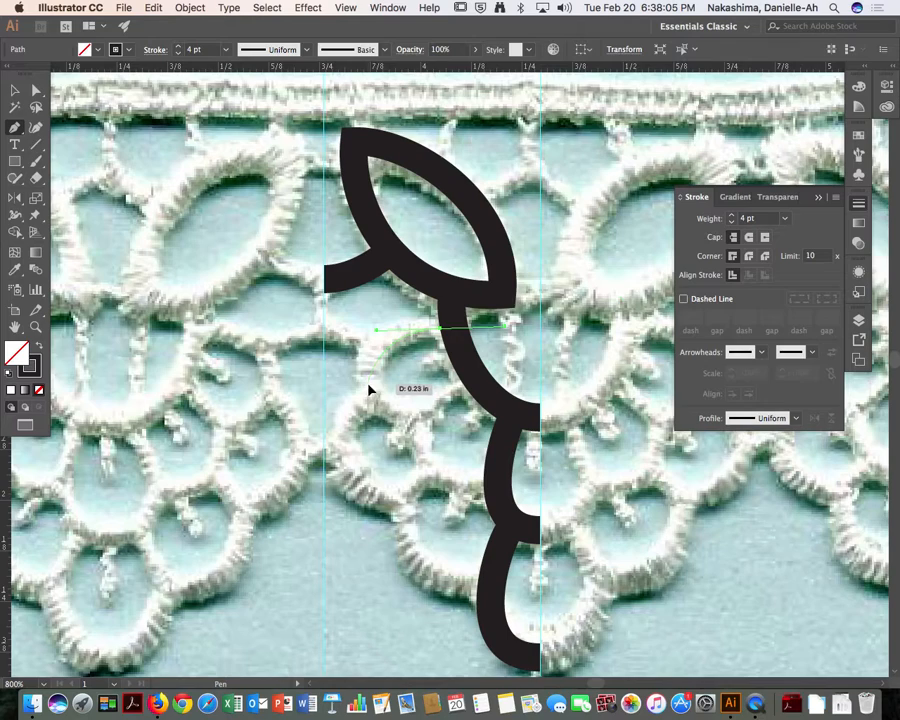
drag(362, 380, 405, 424)
drag(473, 382, 510, 344)
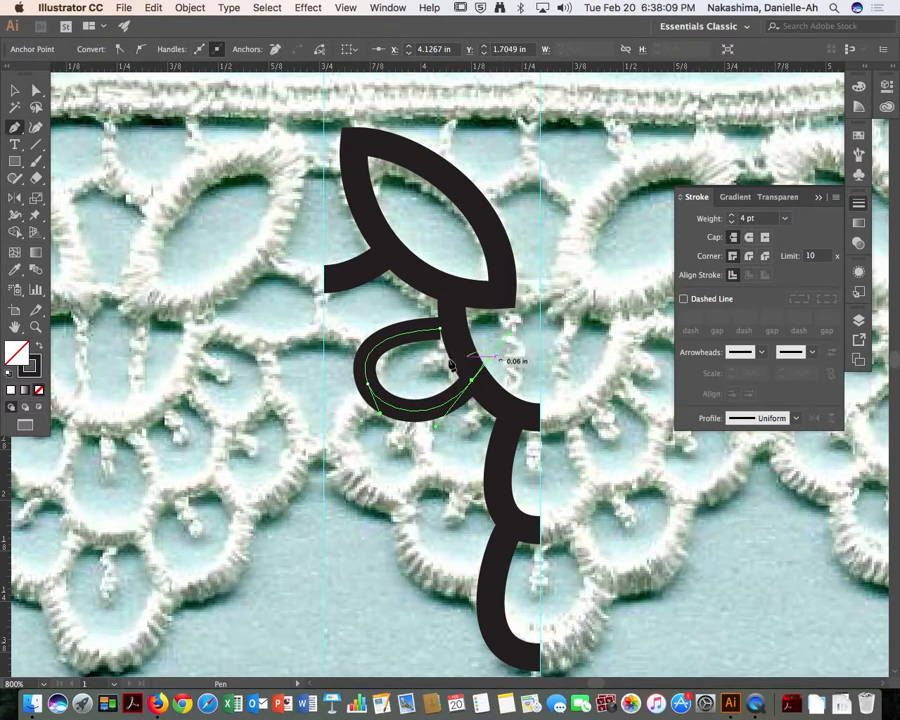
Reshape the side loop by moving its outer anchor slightly inward and down and its upper end further into the half scallop
key(a)
drag(368, 382, 372, 391)
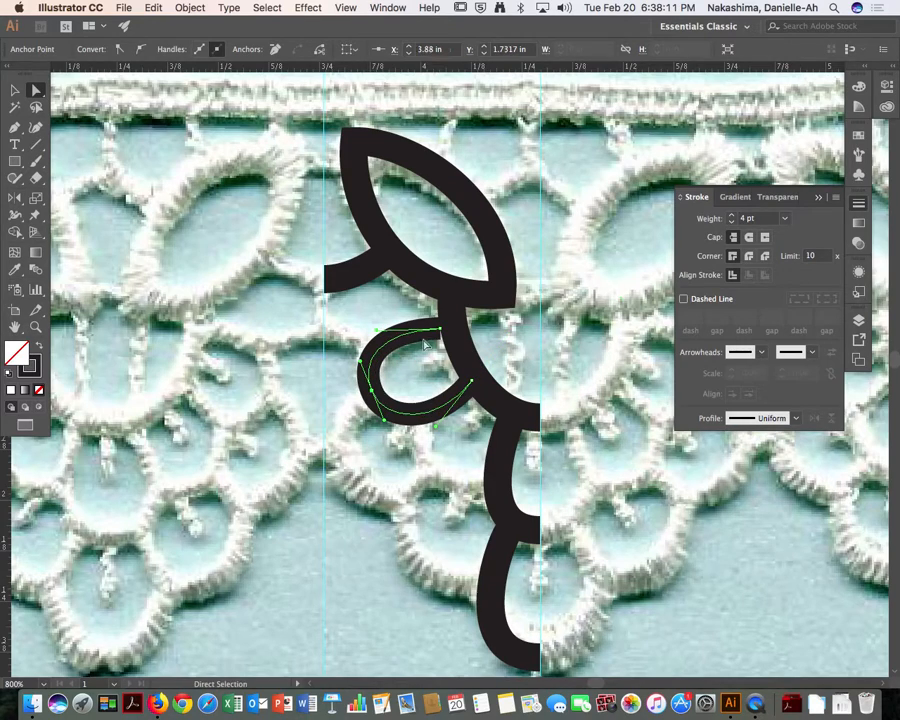
drag(440, 328, 450, 332)
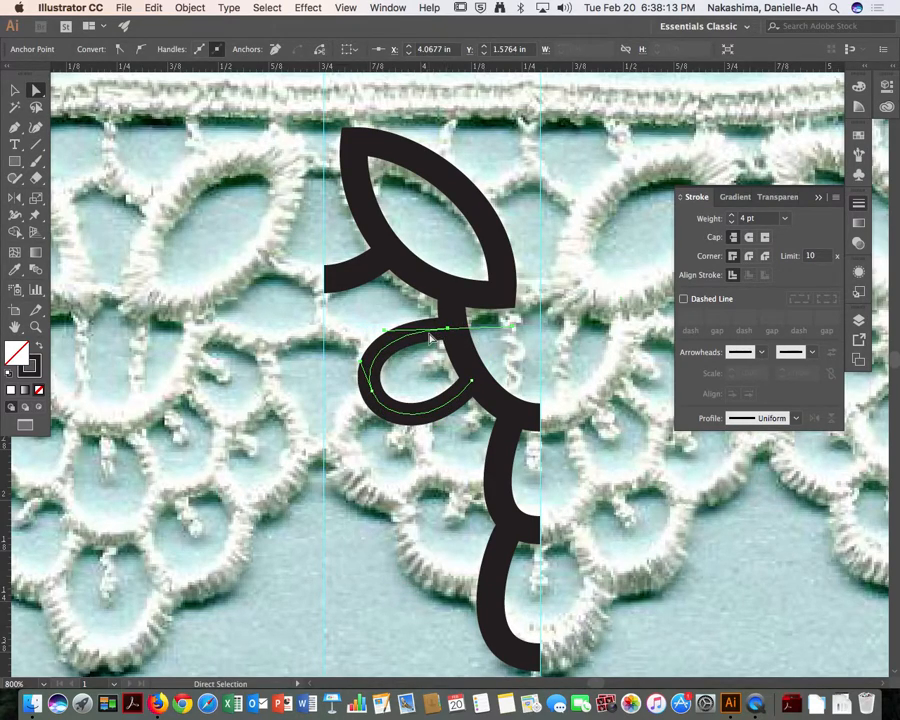
Draw a second outer scallop with the Pen tool, from the side loop's lower left edge down along the lace's outer edge
key(p)
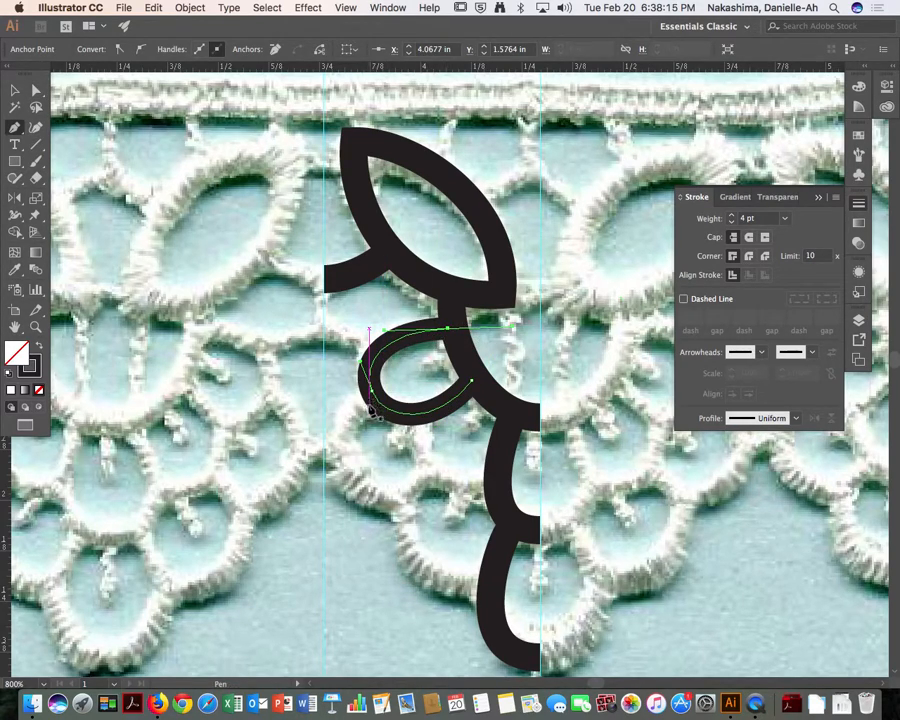
click(367, 404)
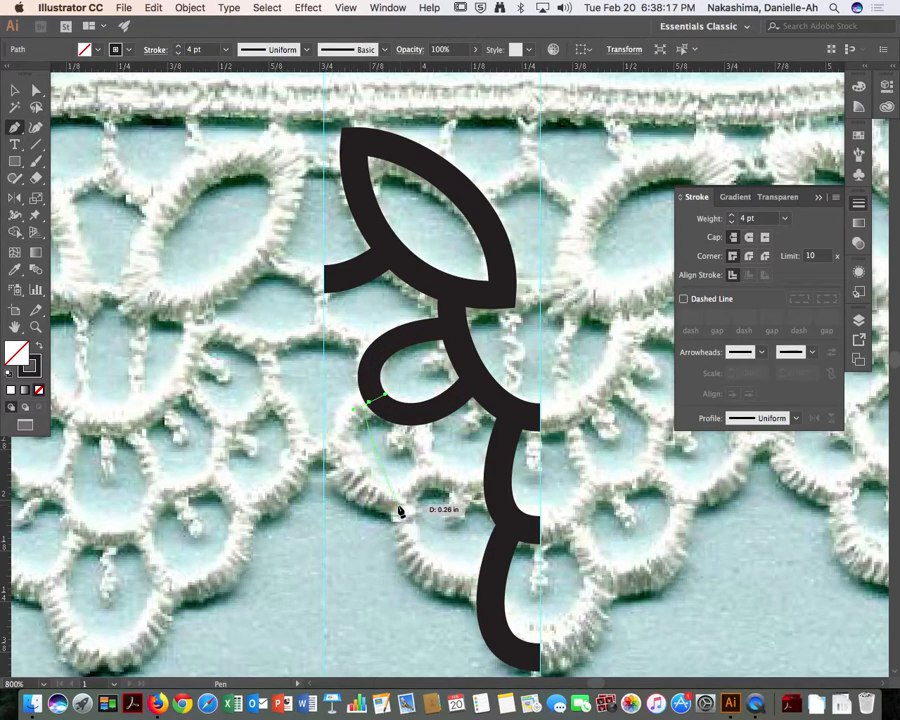
drag(398, 505, 490, 520)
key(a)
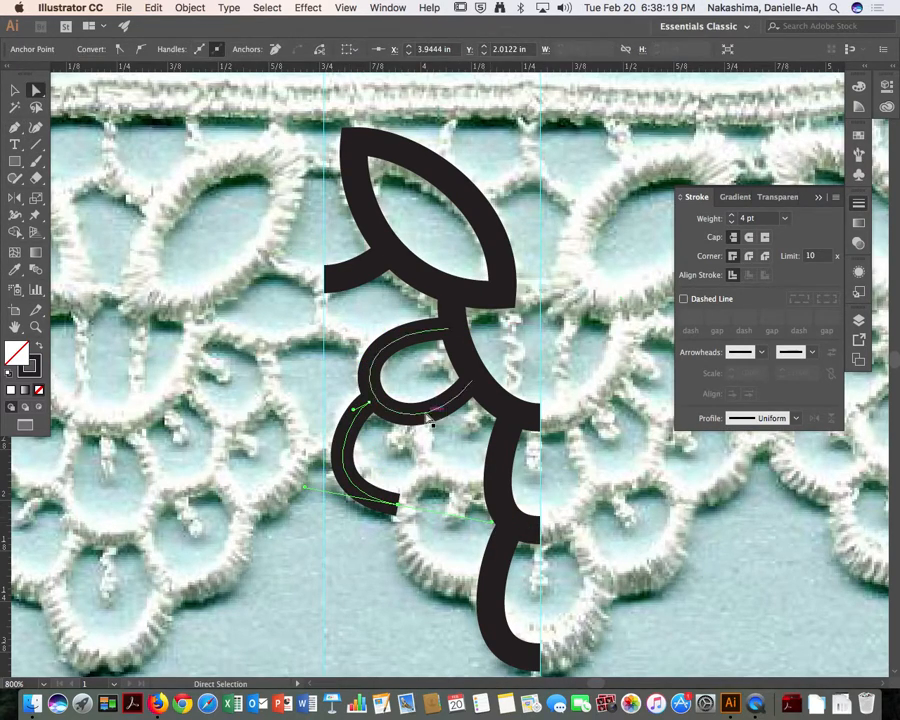
Draw an inner scallop with the Pen tool, from the bottom of the side loop across to the second half scallop
key(p)
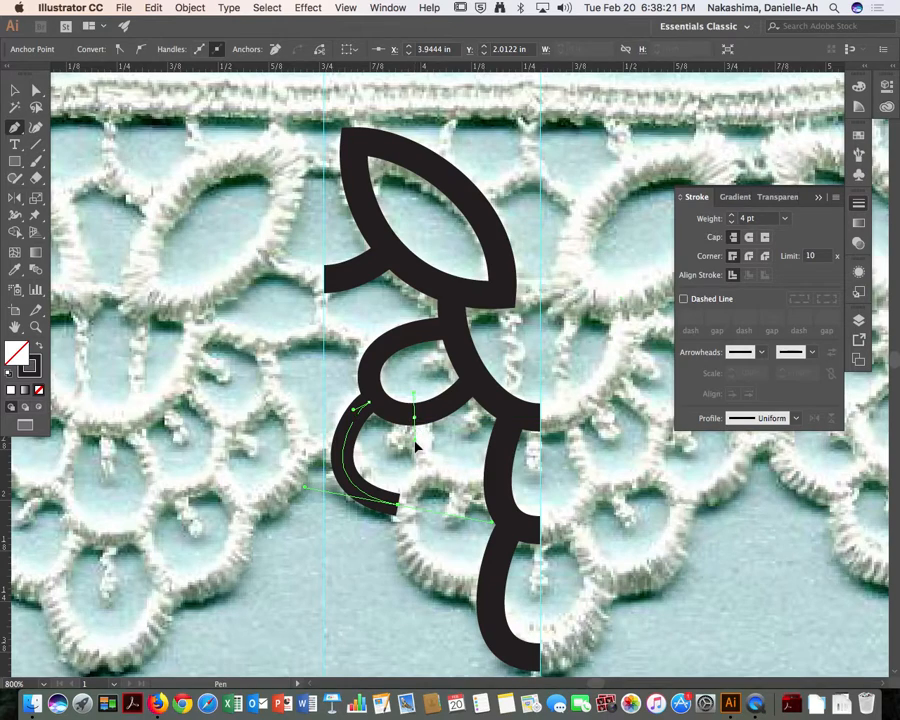
click(413, 418)
drag(537, 482, 541, 478)
key(Escape)
Draw the third outer scallop with the Pen tool, from the inner scallop's edge down to the lowest half scallop, and deselect it
drag(428, 470, 398, 505)
mouse_move(478, 594)
mouse_down()
mouse_move(522, 614)
mouse_move(569, 613)
mouse_move(578, 602)
mouse_up()
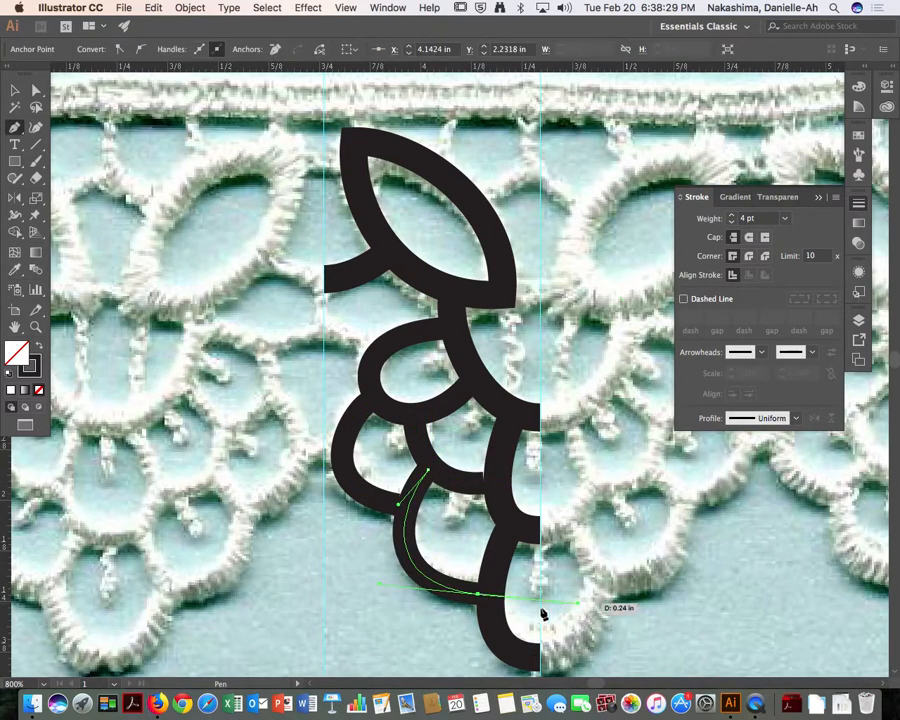
super+click(380, 572)
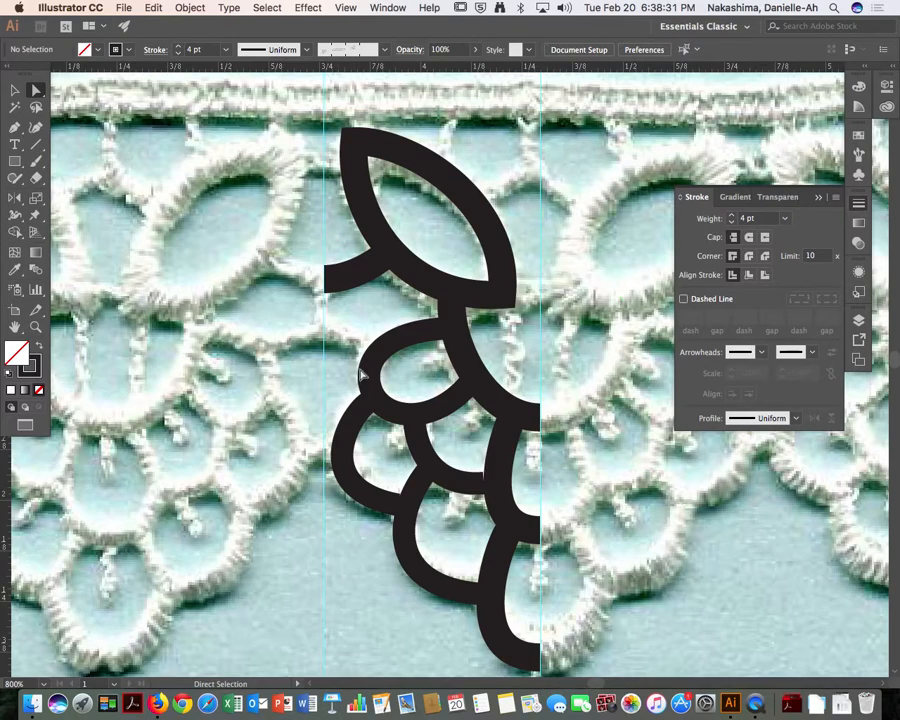
Draw a straight horizontal Pen line along the lace's top band, from the left guide to the centre guide
scroll(354, 176, up, 3)
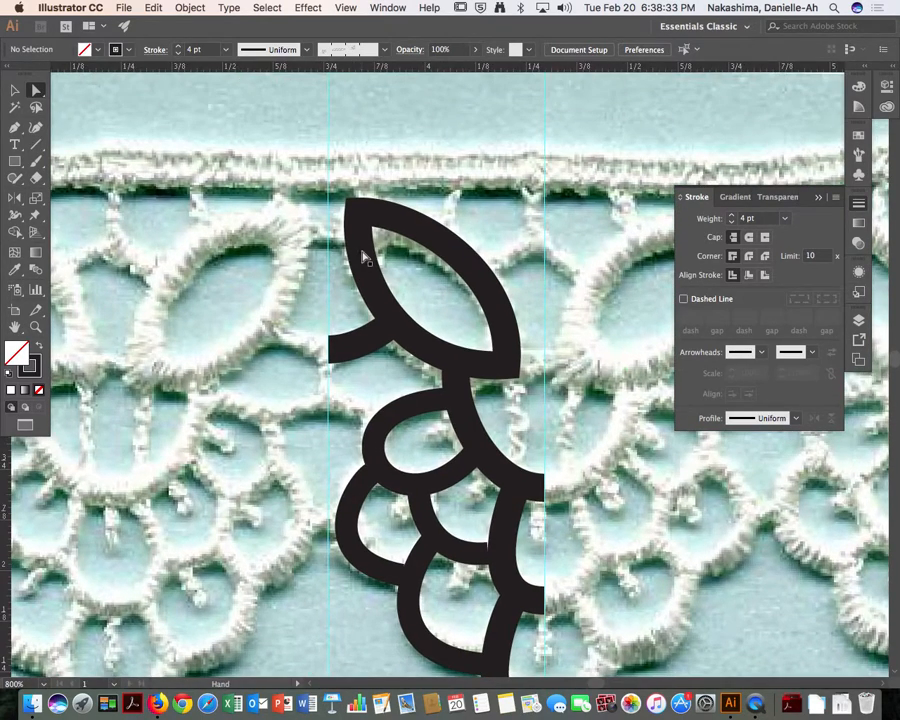
key(p)
click(338, 163)
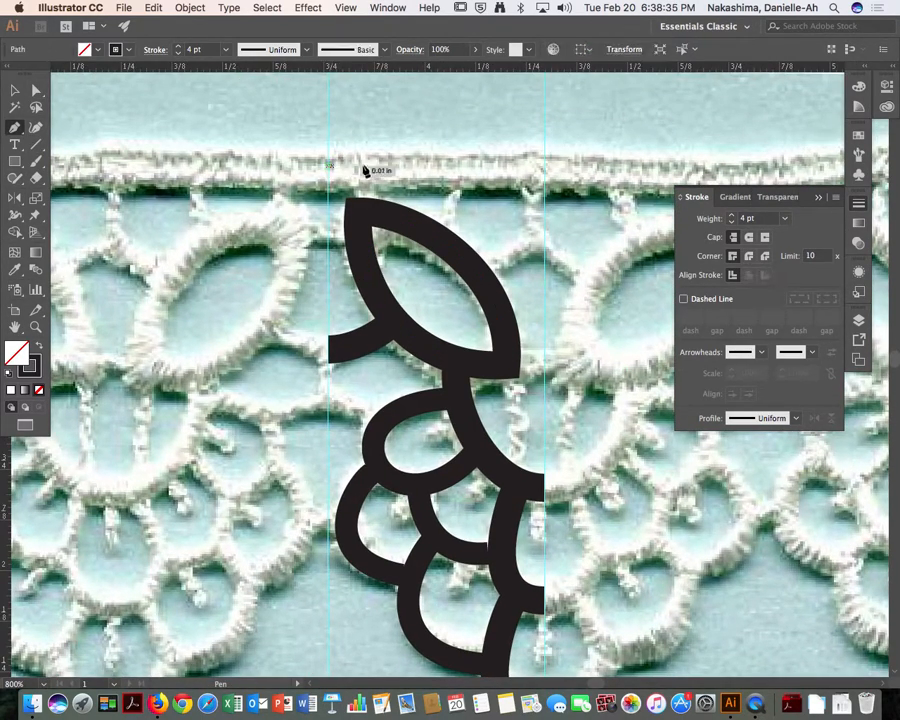
click(545, 170)
key(a)
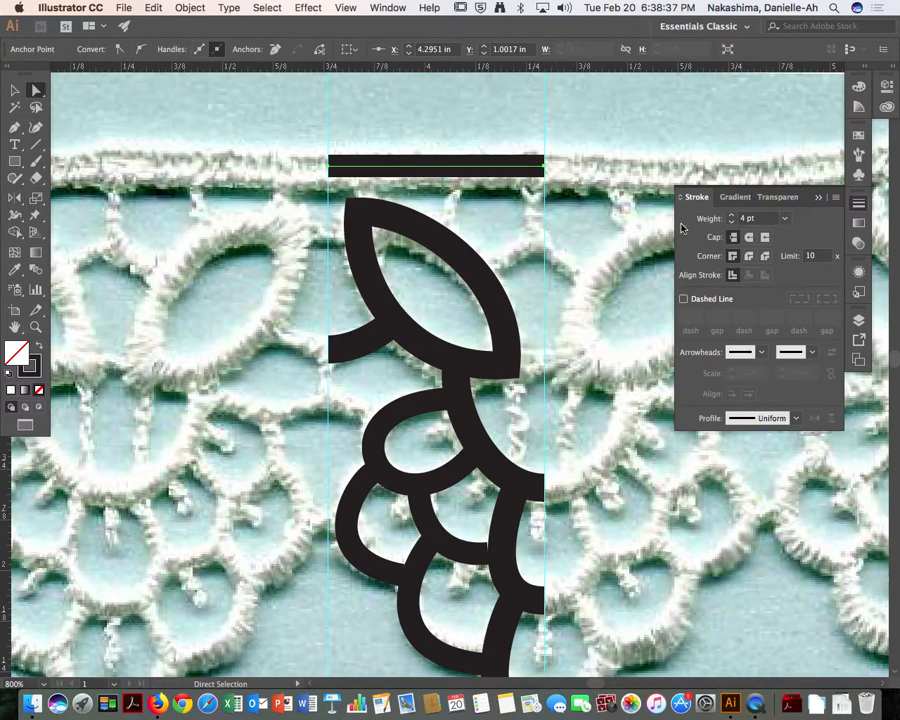
Set the top band line's stroke weight to 5 pt, move it slightly down onto the lace band and deselect it
click(786, 219)
click(802, 341)
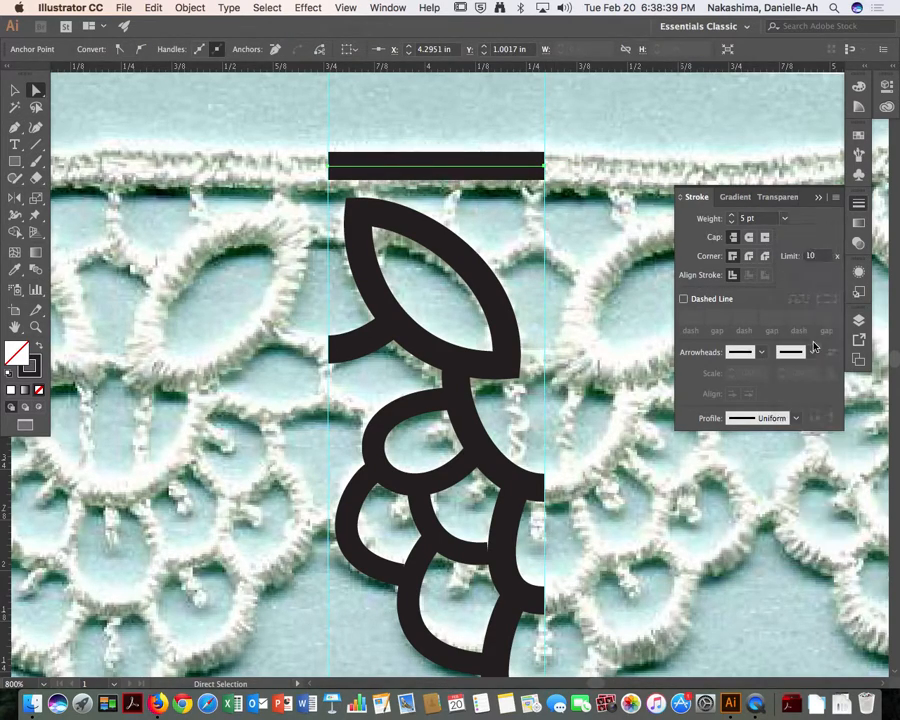
key(v)
key(a)
drag(422, 175, 421, 179)
click(408, 127)
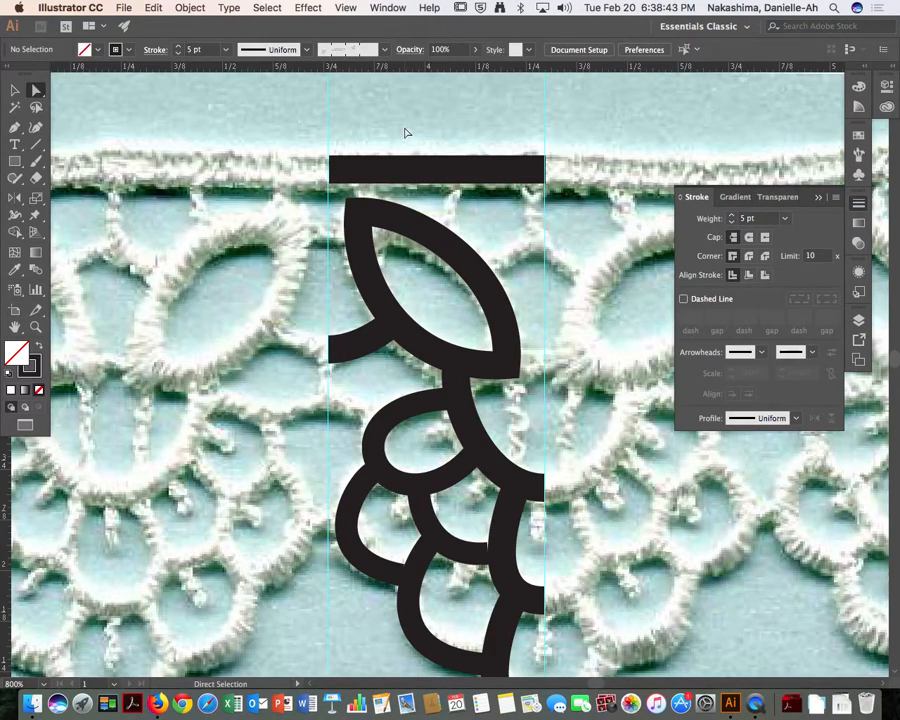
Draw a short horizontal Pen connector from the left guide to the petal's upper side, set its stroke to 4 pt and deselect it
key(p)
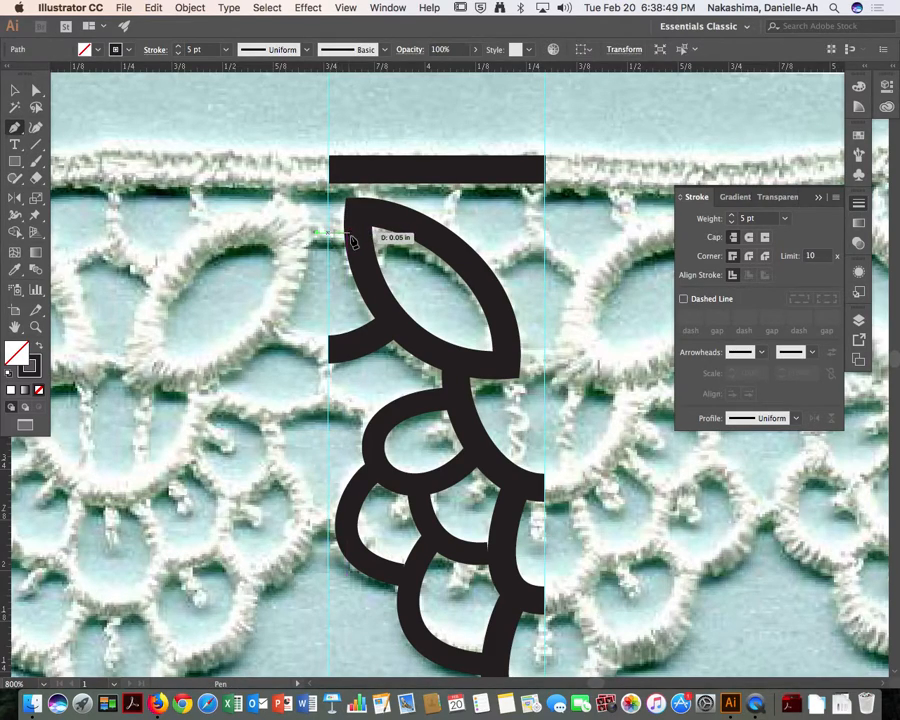
click(358, 233)
key(a)
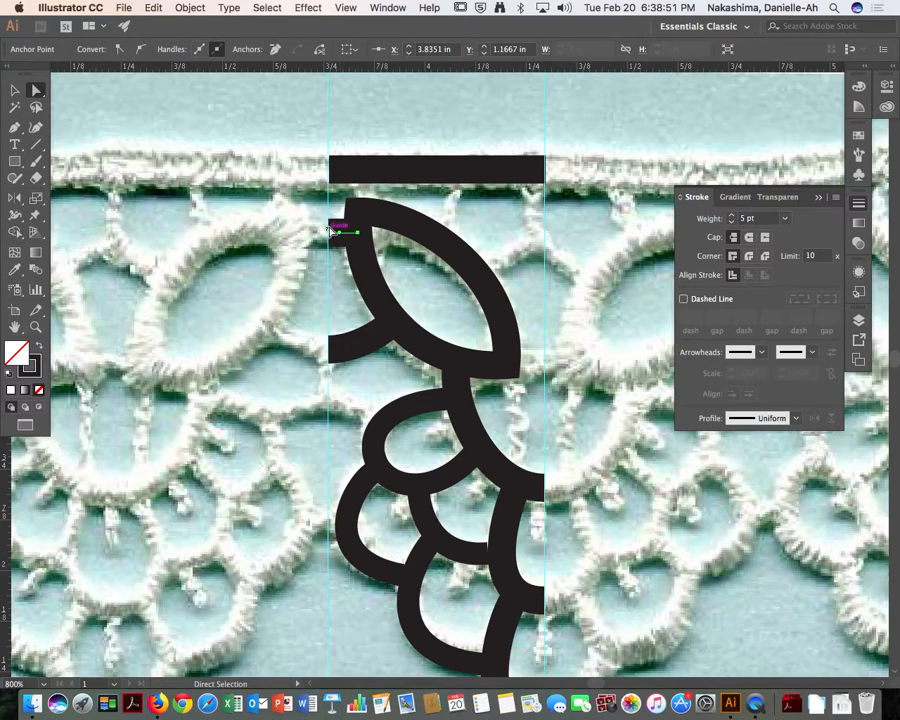
click(791, 219)
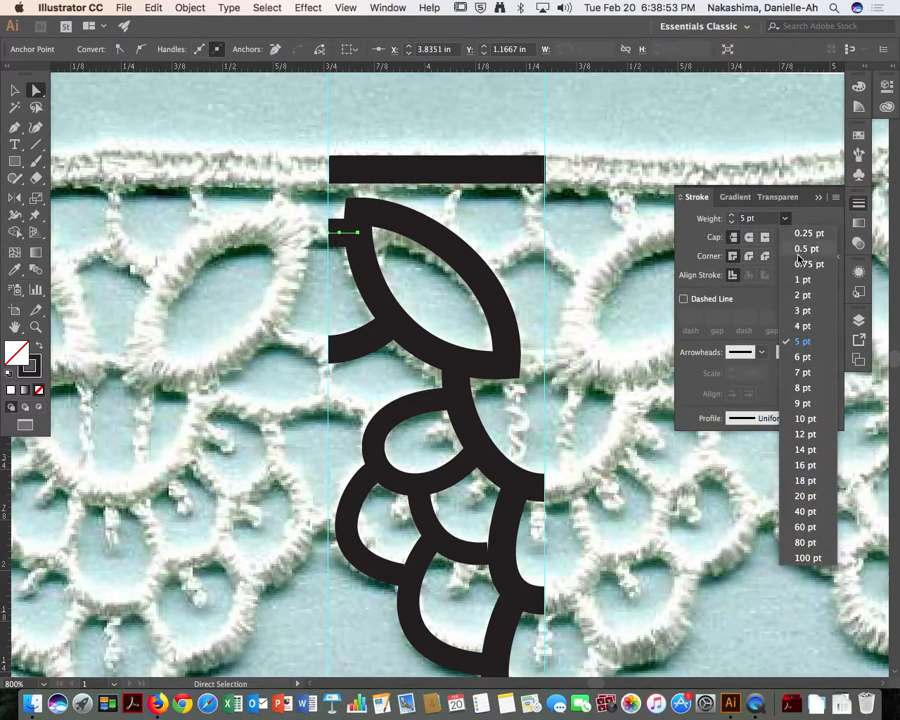
click(800, 327)
click(342, 311)
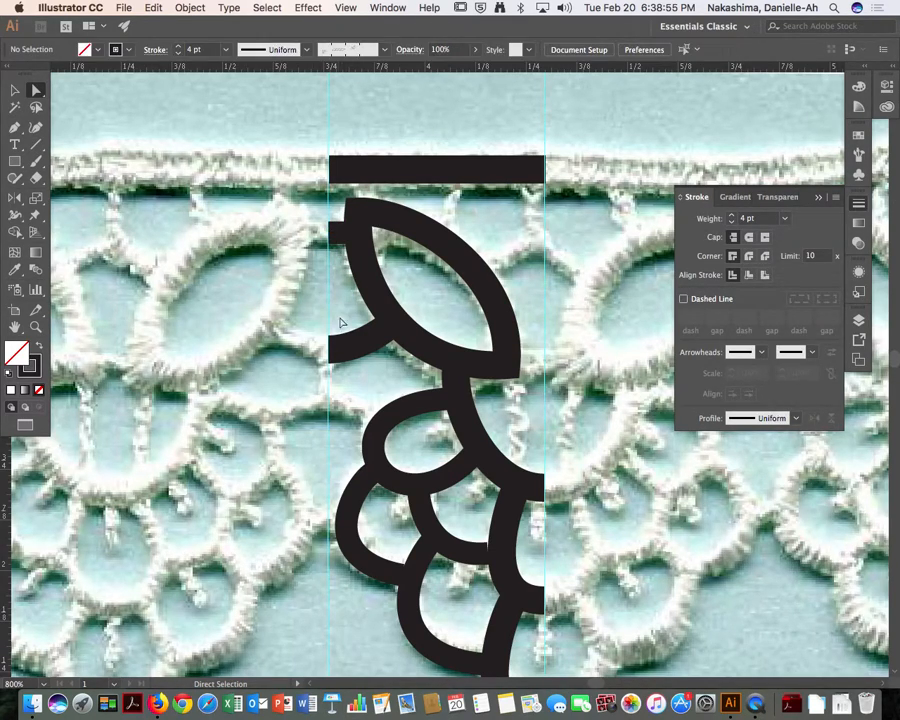
Draw a curved 4 pt Pen connector from the inner scallop's upper side to the left guide, below the petal's curved connector
scroll(342, 318, right, 5)
key(p)
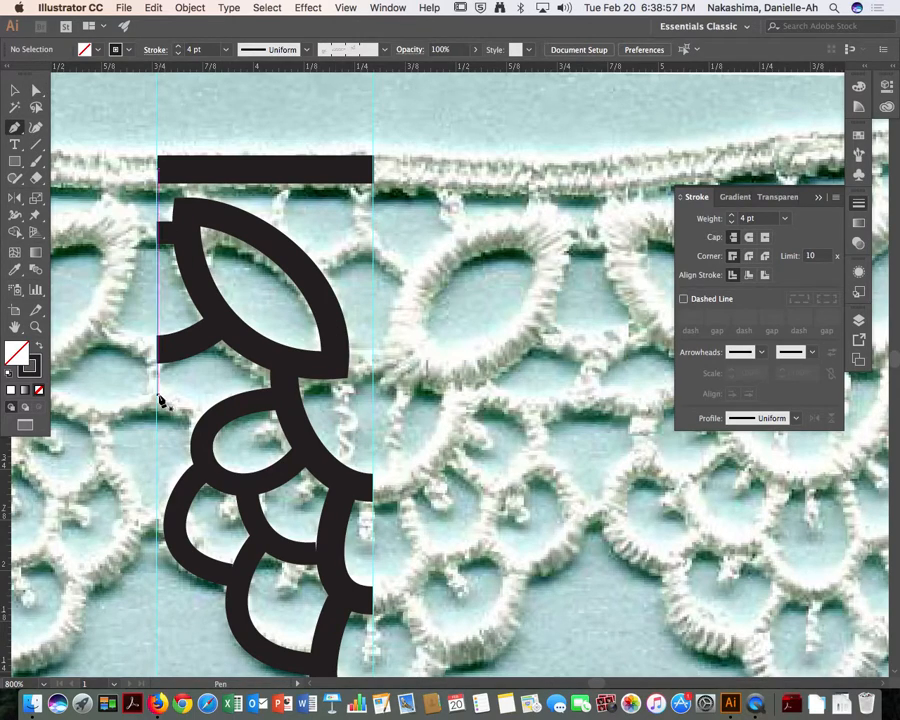
drag(203, 423, 140, 403)
key(a)
drag(190, 377, 350, 366)
Draw a short horizontal Pen connector from the outer scallop's outer edge to the left guide and deselect it
key(p)
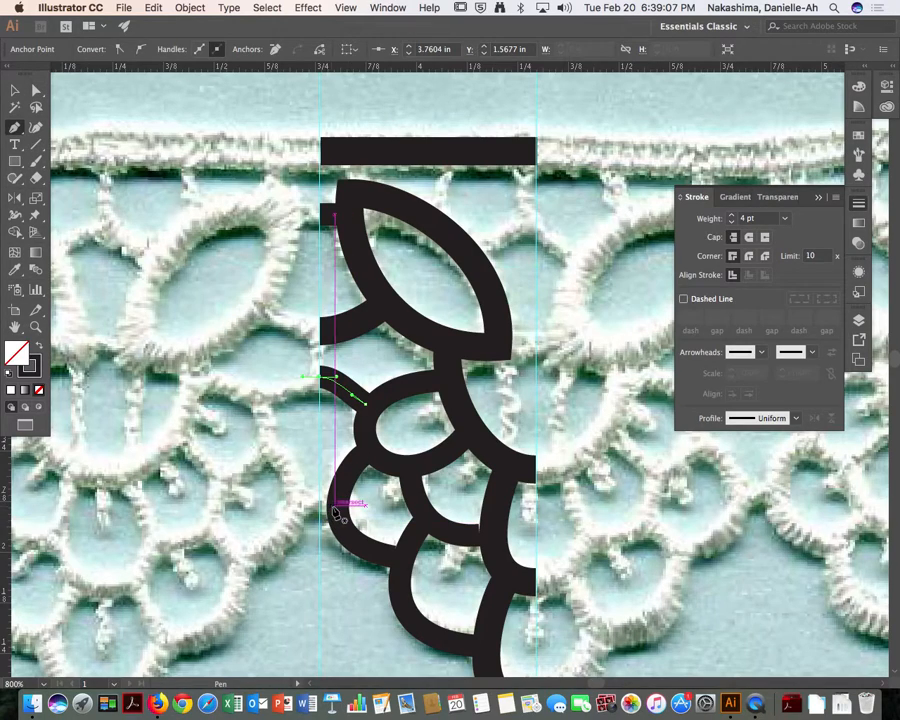
click(335, 506)
drag(320, 506, 307, 508)
key(a)
click(351, 585)
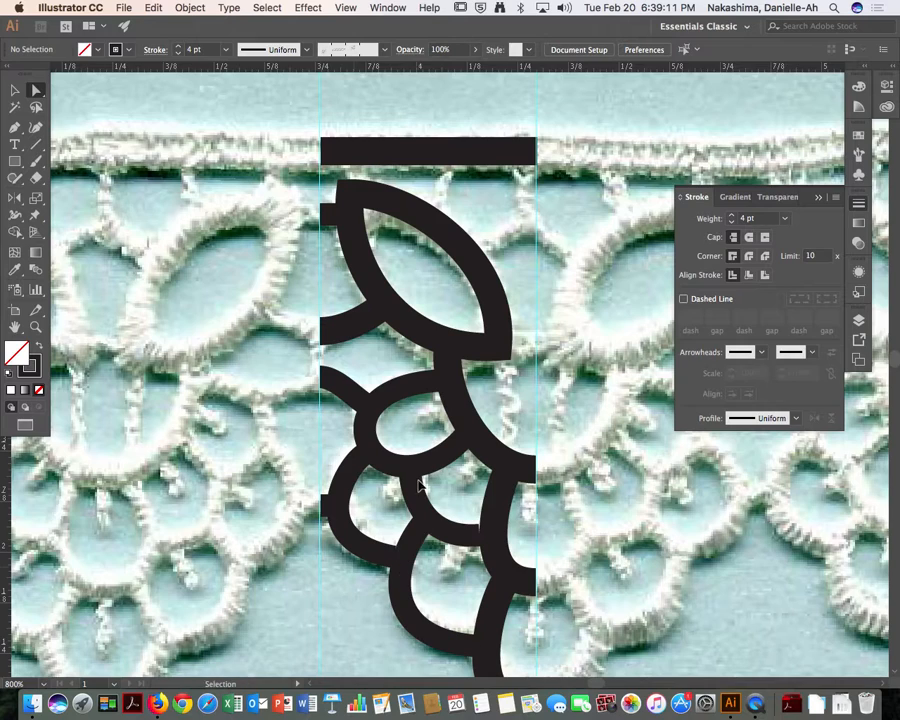
Move the outer scallop connector's end anchor exactly onto the left guide
key(super+equal)
key(super+equal)
drag(258, 502, 650, 381)
click(512, 484)
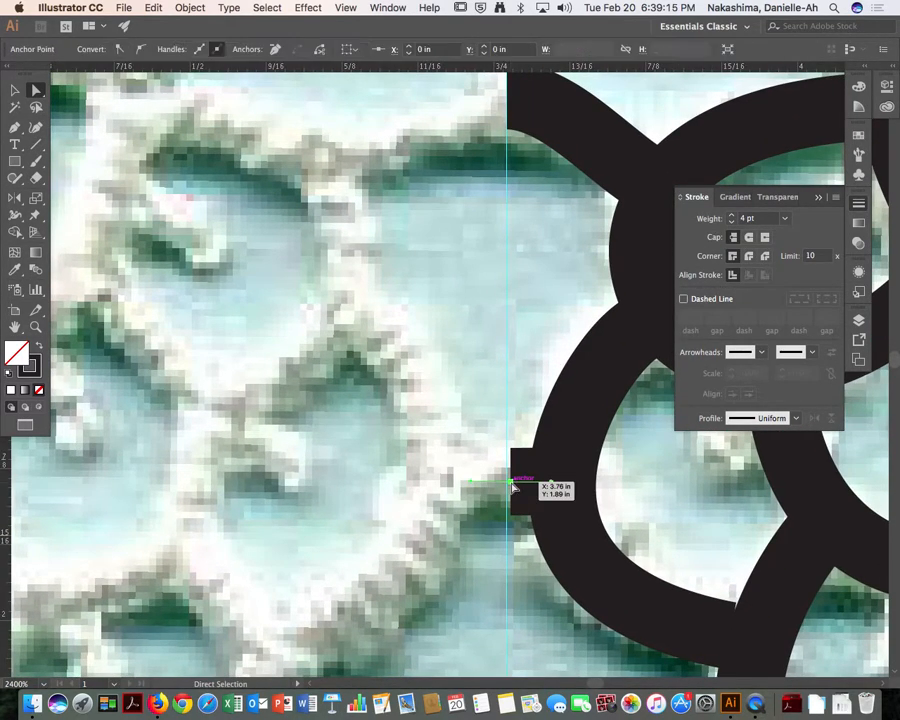
drag(512, 488, 509, 485)
Draw a vertical Pen line about 0.08 in long beside the left guide, joining the two curved connectors, and set its stroke to 1 pt
drag(491, 358, 425, 611)
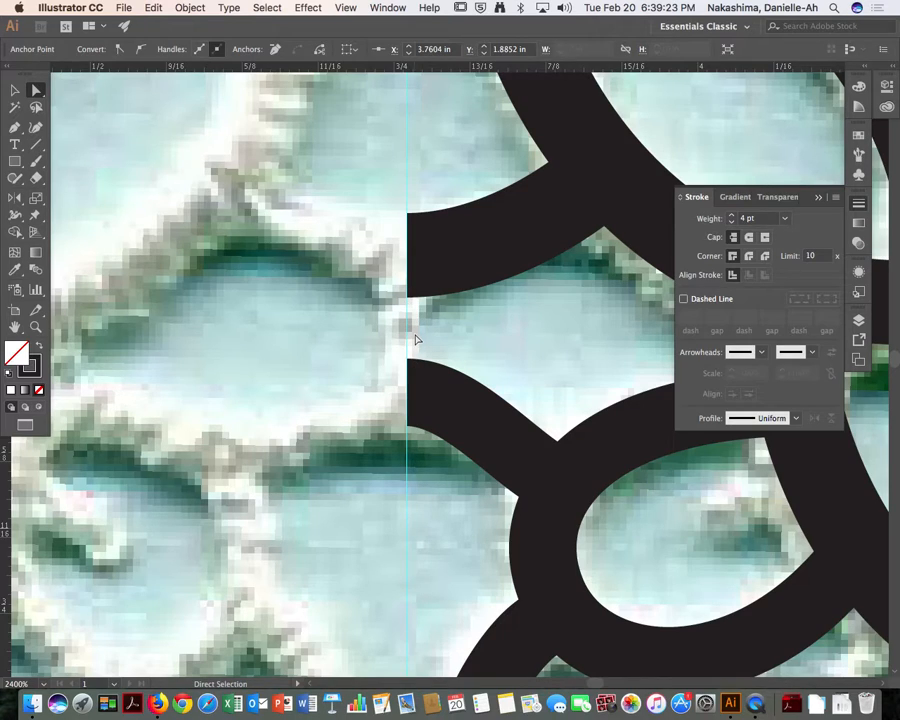
key(p)
click(421, 287)
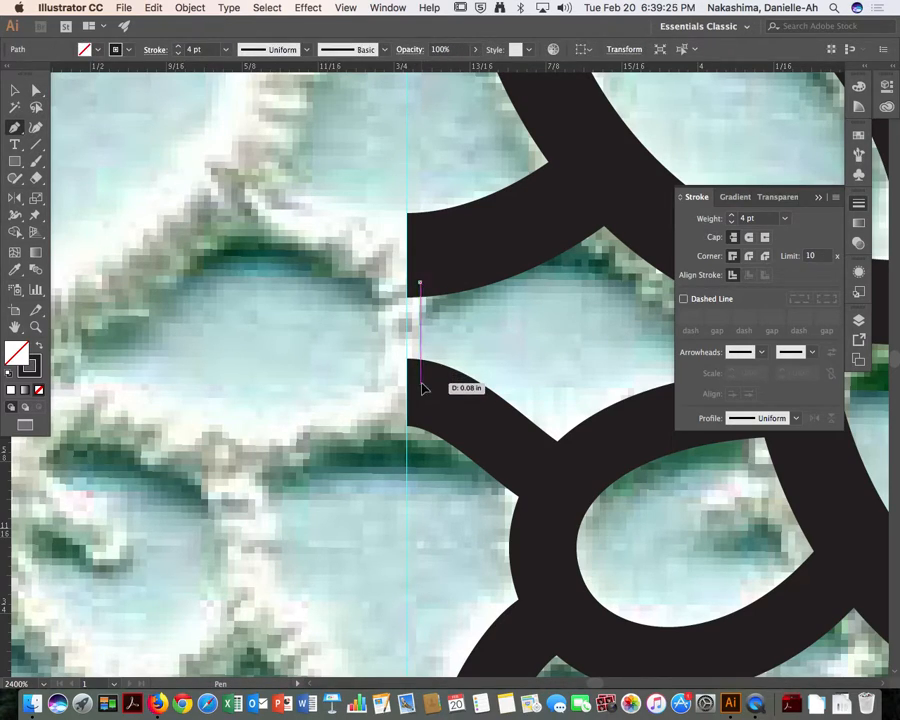
click(420, 381)
key(a)
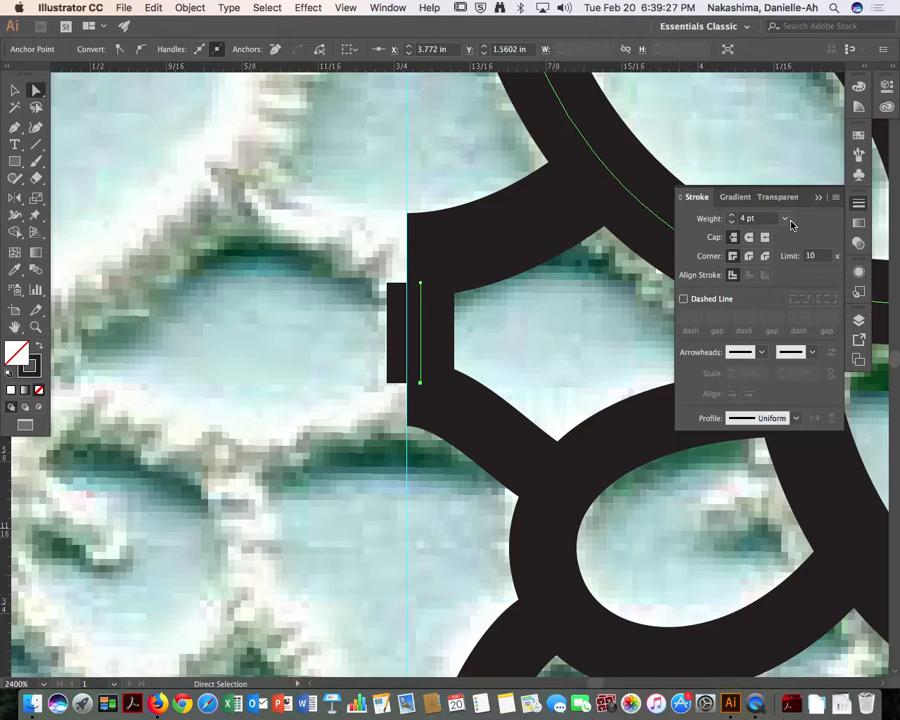
click(786, 219)
click(805, 280)
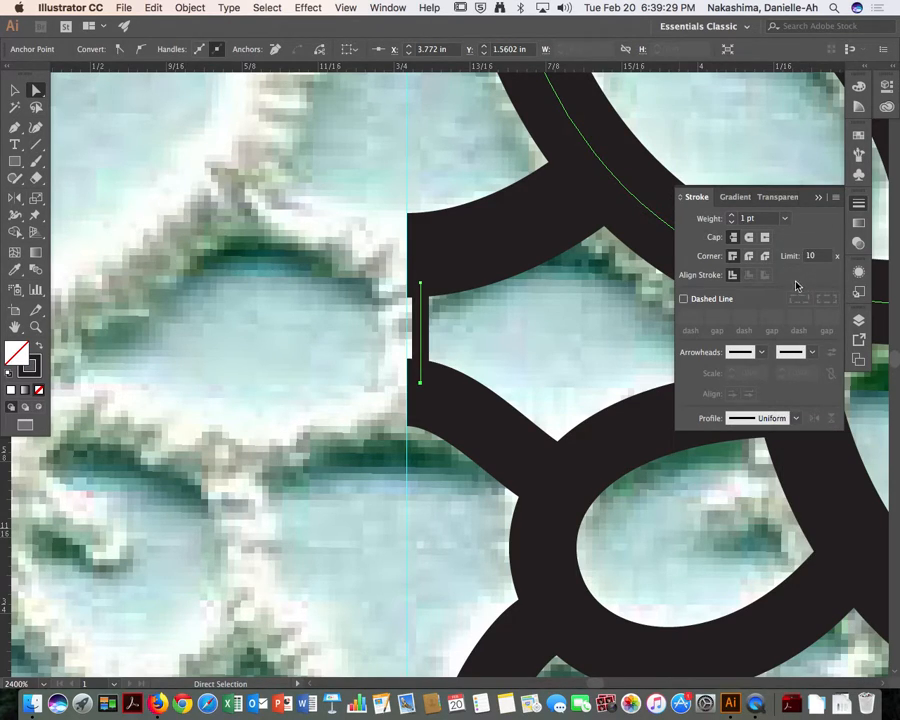
click(787, 219)
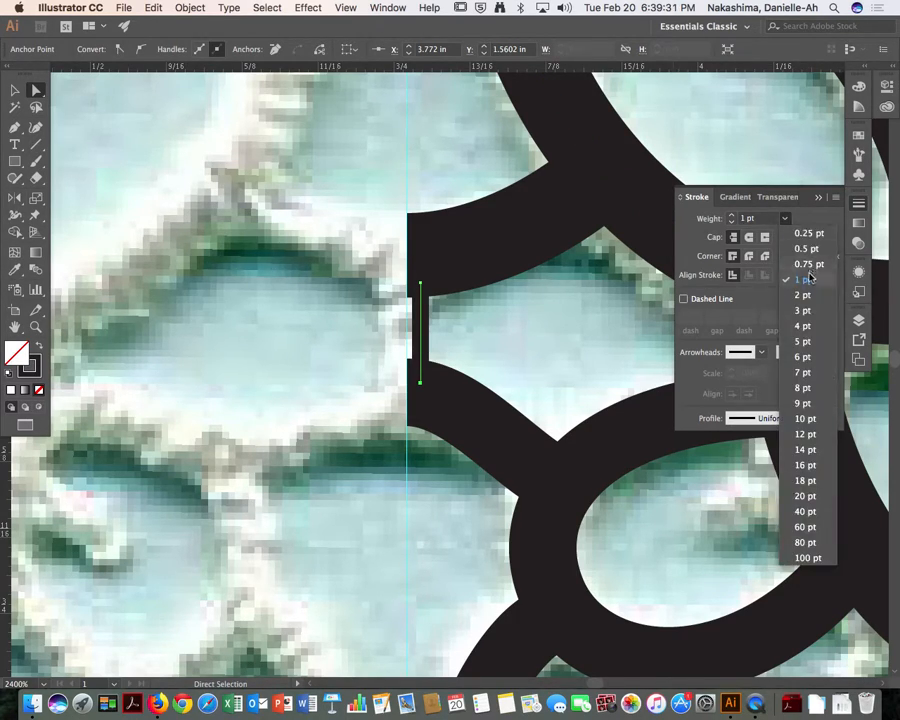
click(461, 322)
Shift the 1 pt vertical line sideways until its outer edge meets the left guide, and deselect it
drag(421, 318, 420, 319)
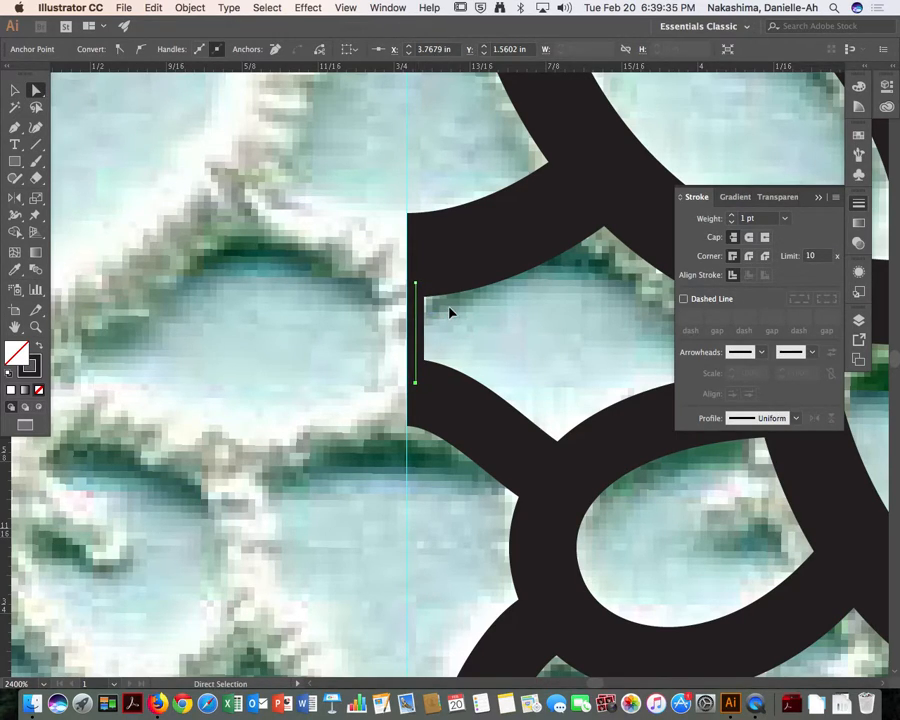
key(super+equal)
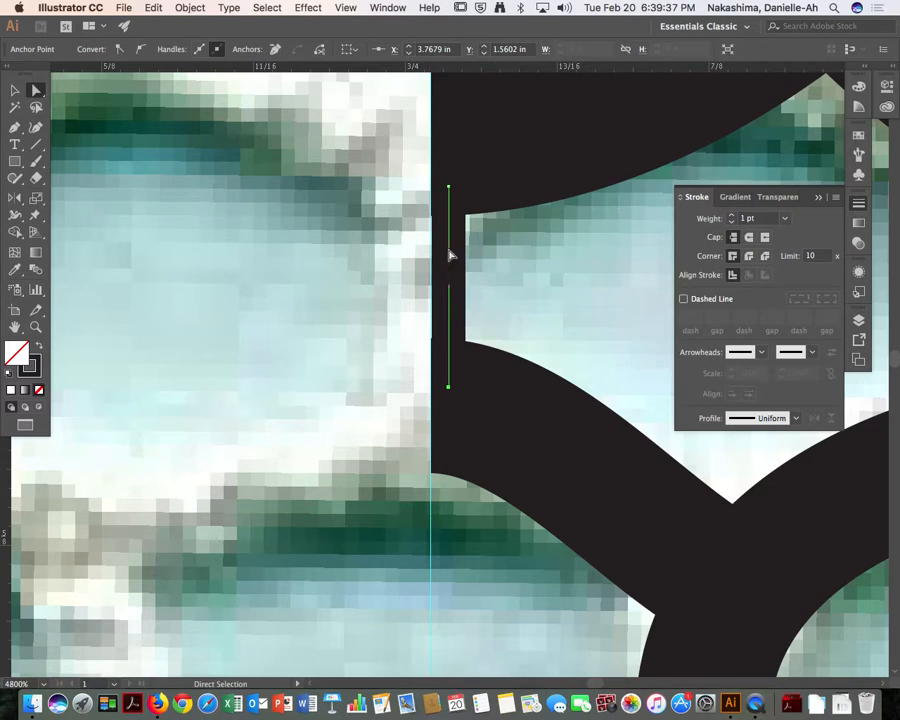
drag(450, 253, 410, 416)
key(super+equal)
key(super+equal)
key(space)
click(368, 350)
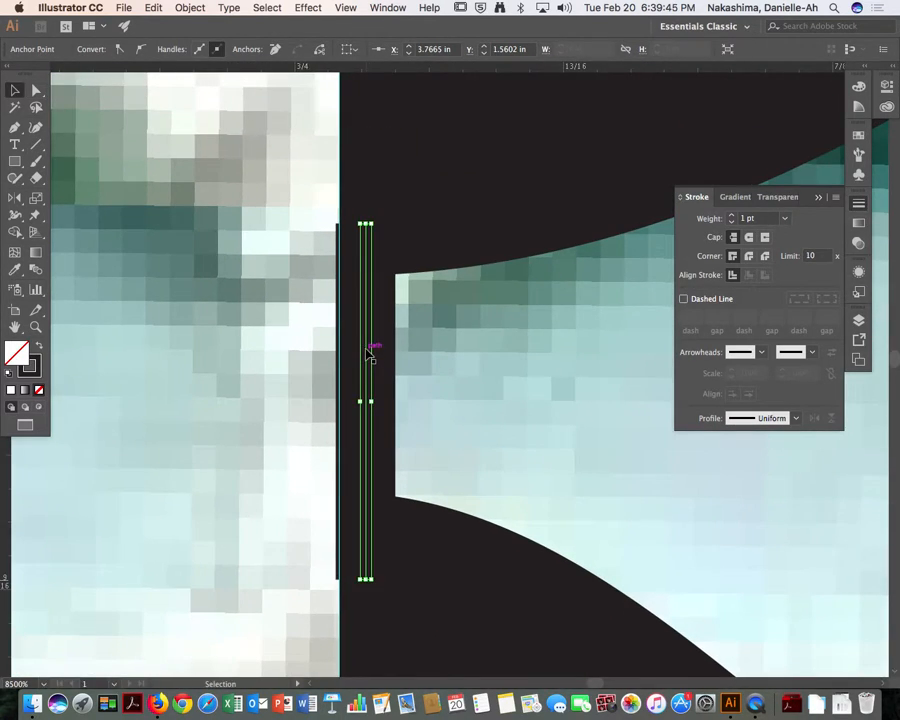
click(368, 350)
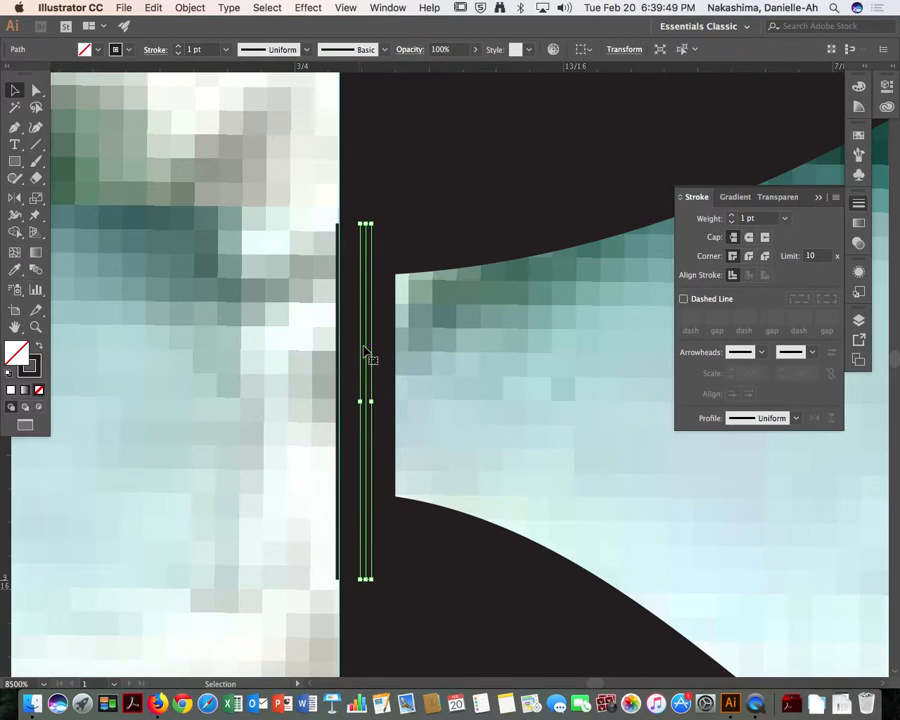
drag(368, 347, 369, 349)
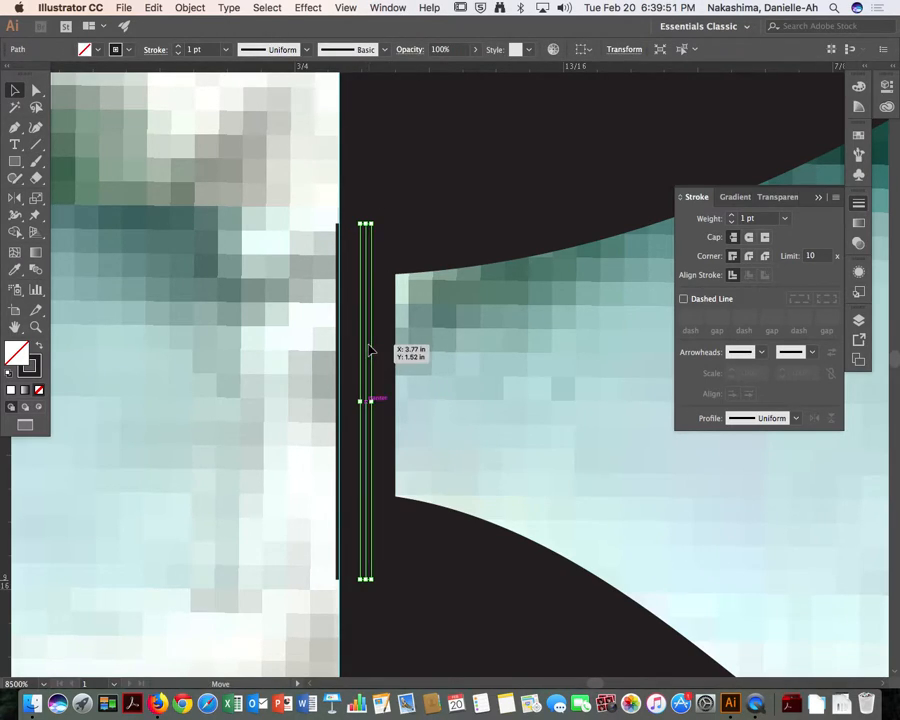
key(a)
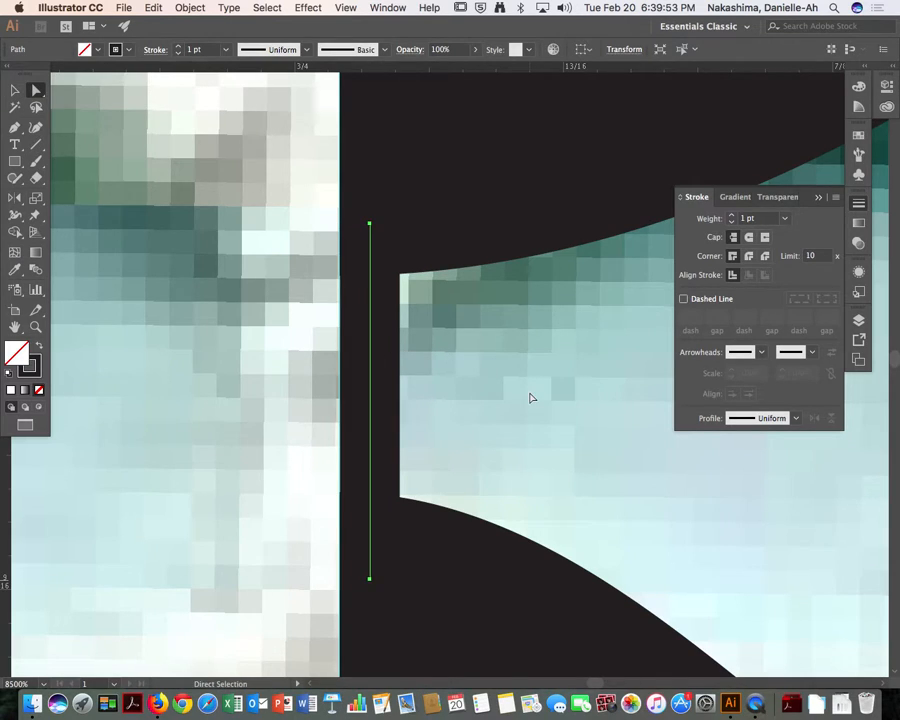
click(531, 397)
Draw a short Pen connector from the top band down to the petal's upper tip, set its stroke to 4 pt and deselect it
key(super+minus)
key(super+minus)
key(super+minus)
key(super+minus)
key(super+minus)
key(super+minus)
key(super+minus)
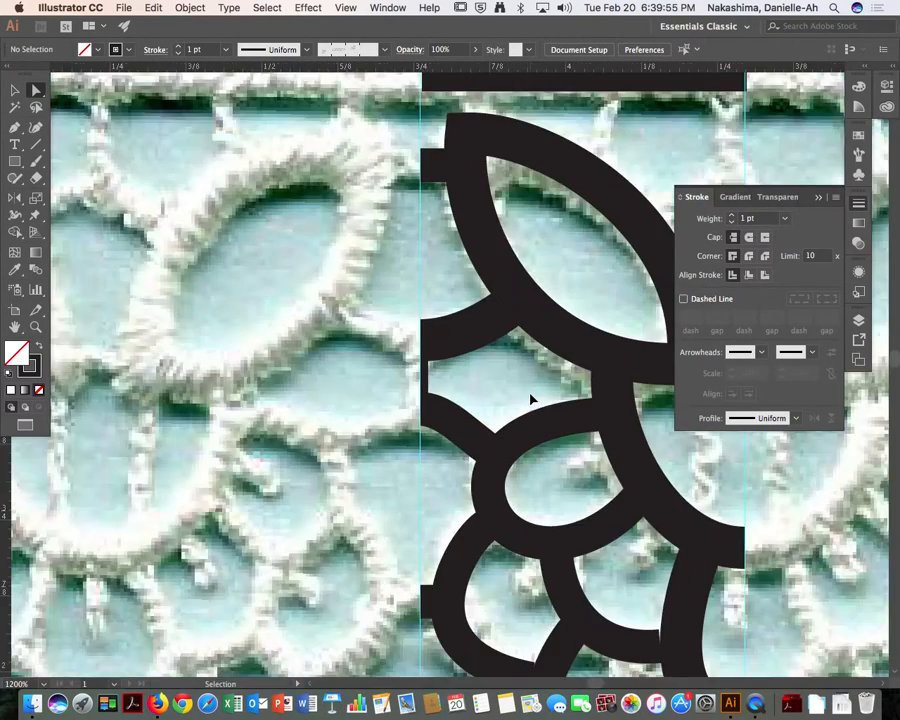
key(p)
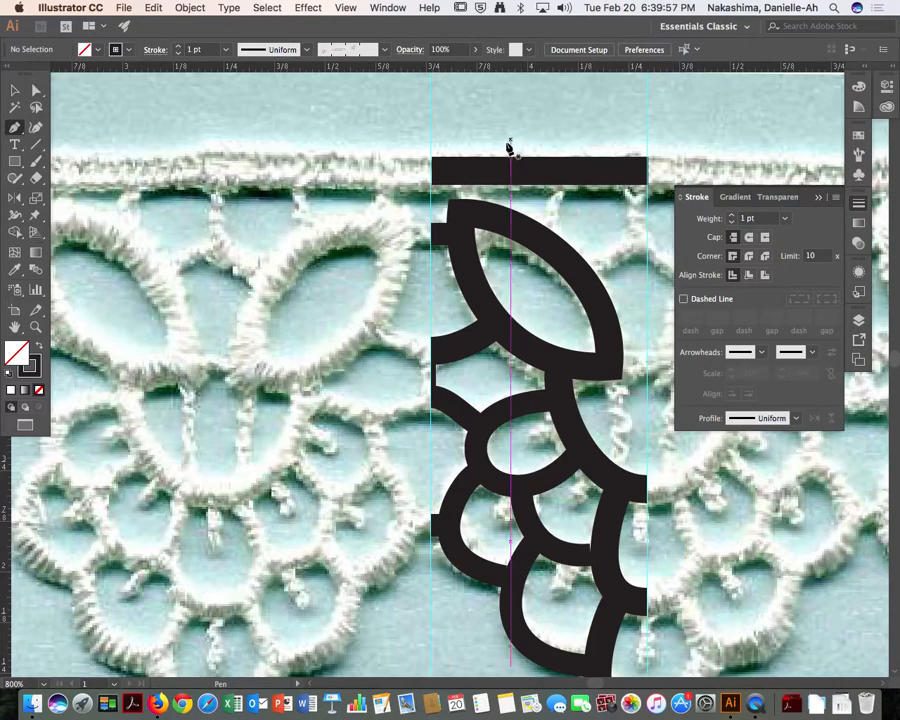
drag(469, 187, 487, 216)
key(a)
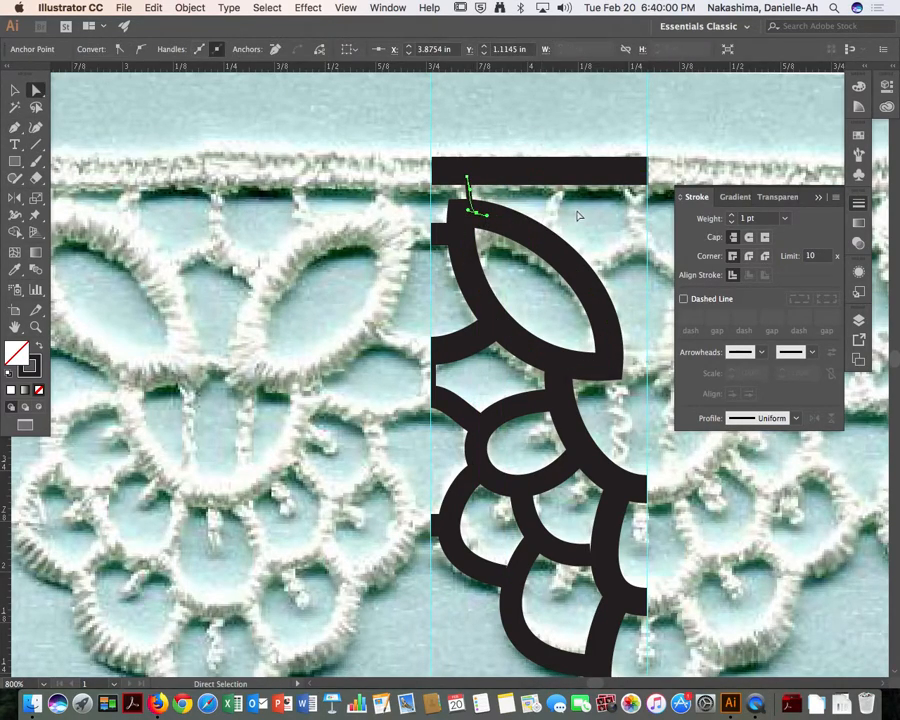
click(789, 221)
click(799, 329)
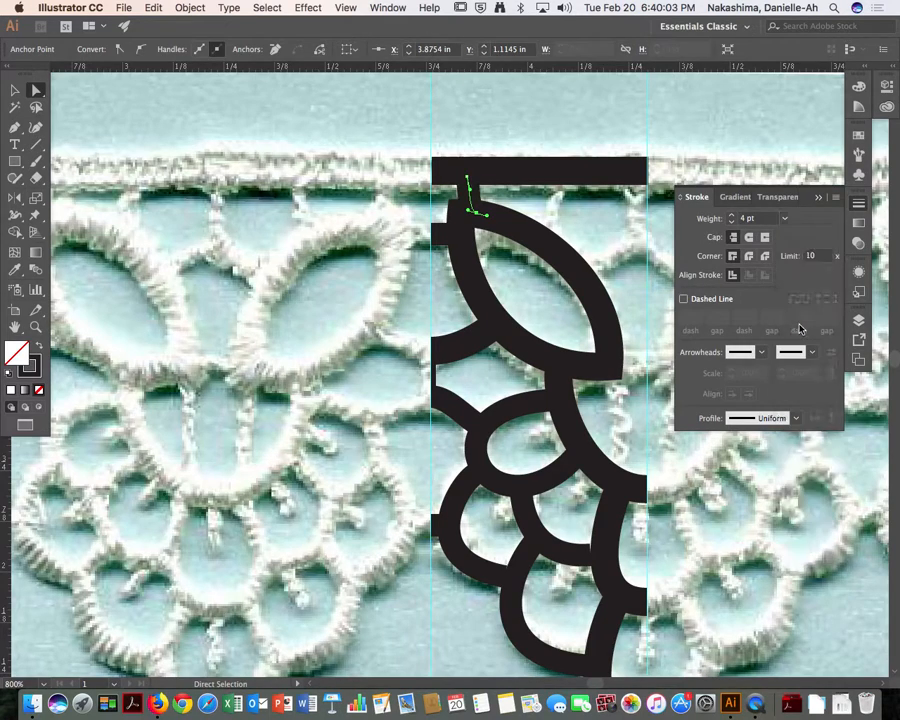
click(455, 111)
Draw a curved 4 pt Pen connector from the middle of the top band down to the petal's upper edge
key(p)
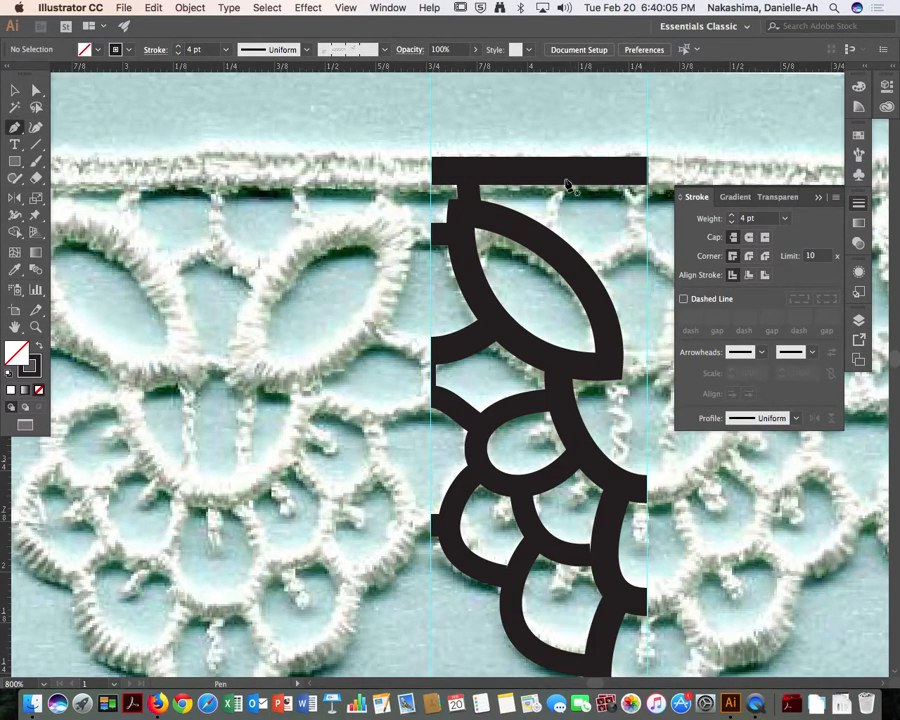
drag(561, 177, 552, 200)
drag(553, 249, 561, 264)
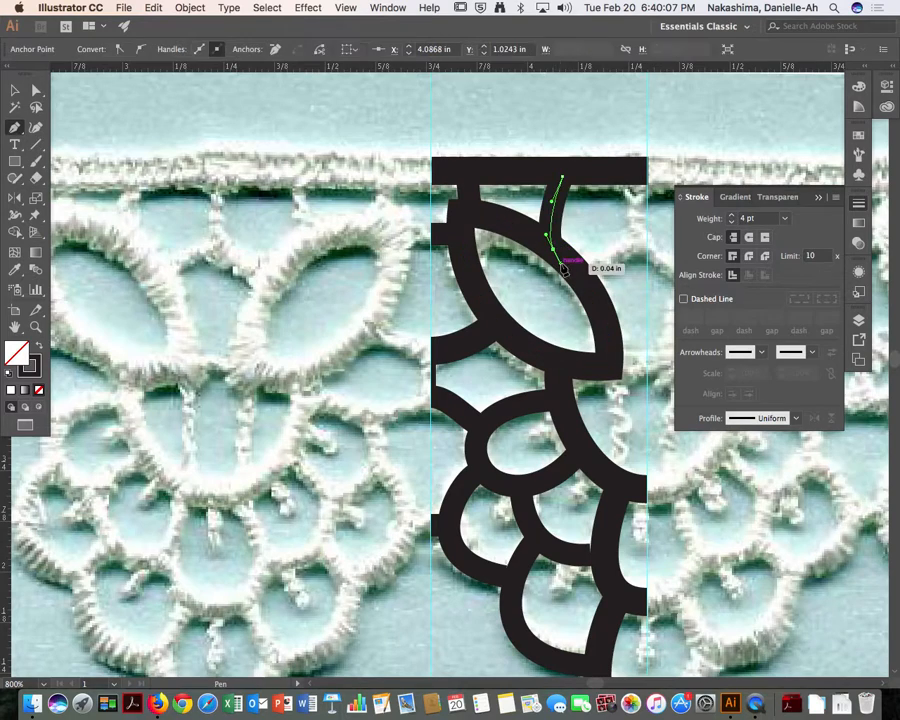
key(a)
key(space)
drag(613, 288, 466, 304)
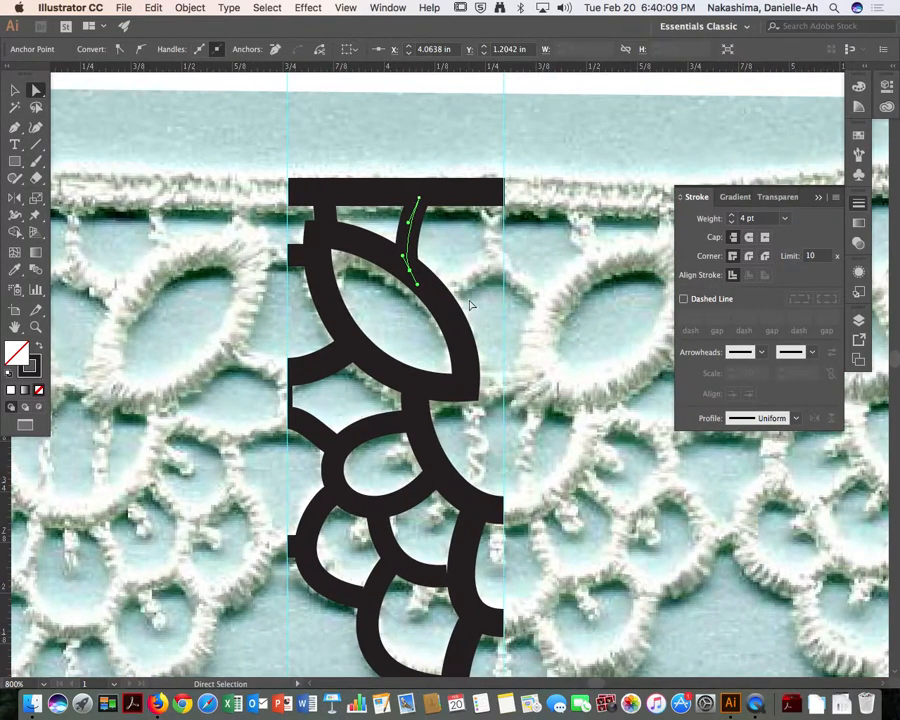
Draw a curved Pen connector from the petal's outer edge up to the centre guide, with a horizontal handle at the guide
scroll(474, 310, right, 5)
key(p)
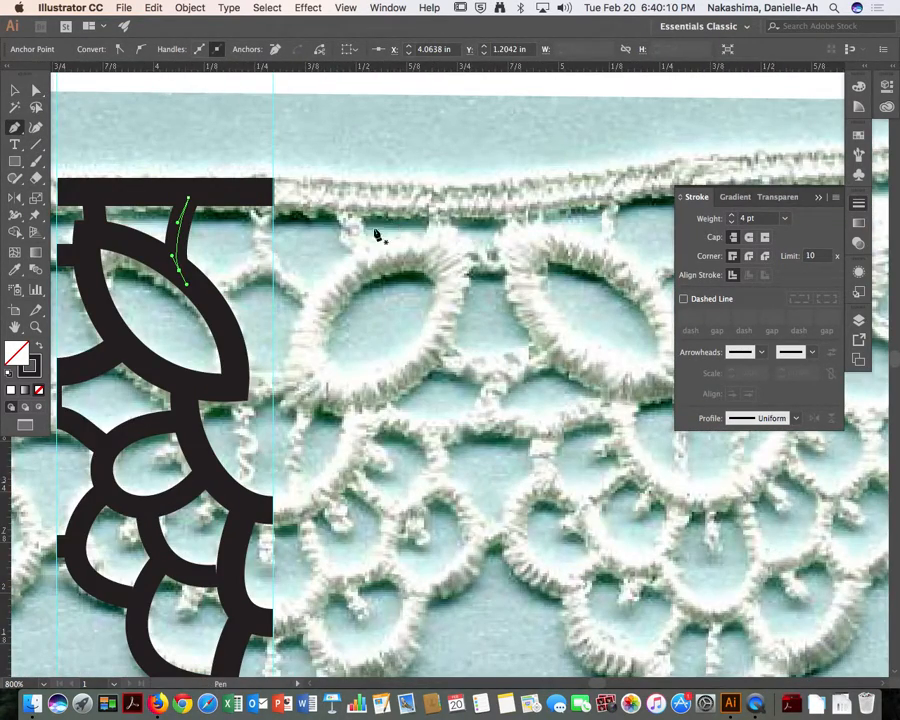
click(205, 295)
mouse_move(273, 268)
mouse_down()
mouse_move(279, 249)
mouse_move(293, 274)
mouse_up()
key(shift)
key(a)
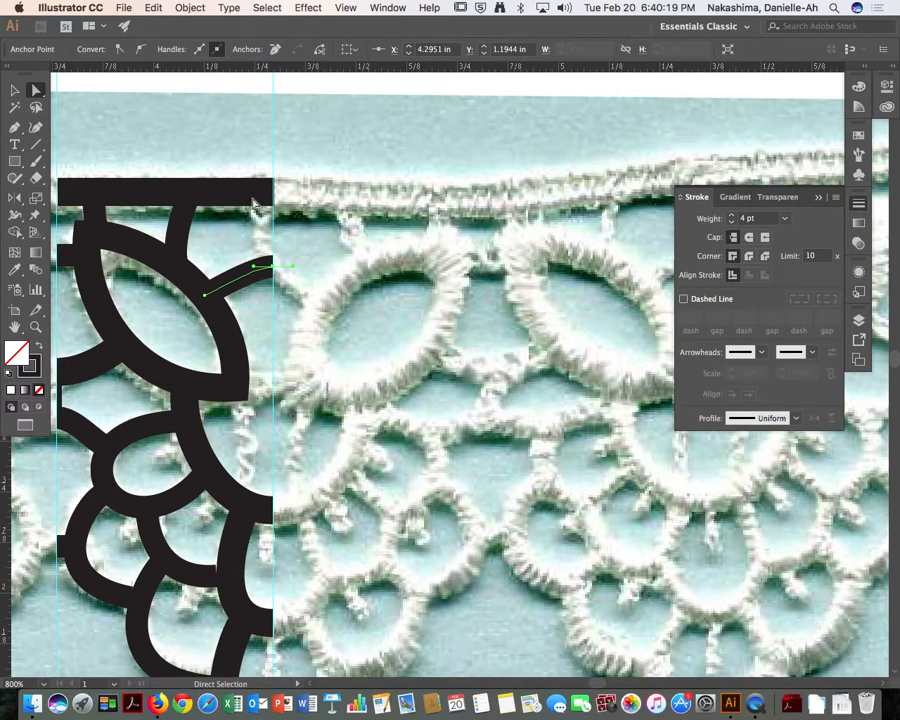
Draw a vertical Pen line about 0.16 in long beside the centre guide, from the top band down to the curved petal connector
drag(262, 211, 336, 205)
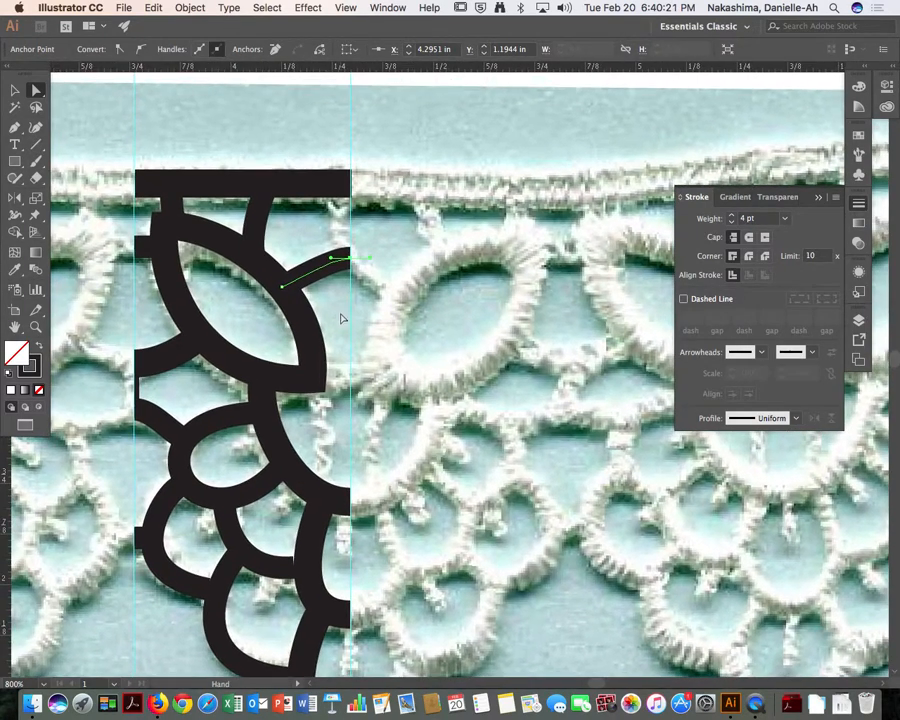
key(p)
click(343, 189)
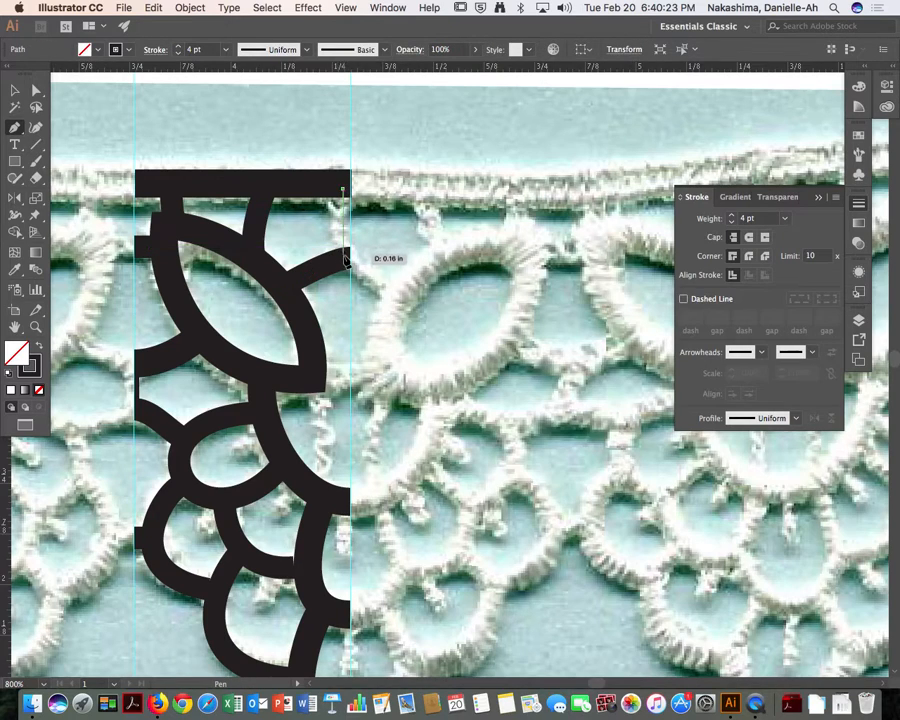
click(343, 256)
key(a)
Set the stroke weight of the vertical connector beside the centre guide to 2 pt
key(super+equal)
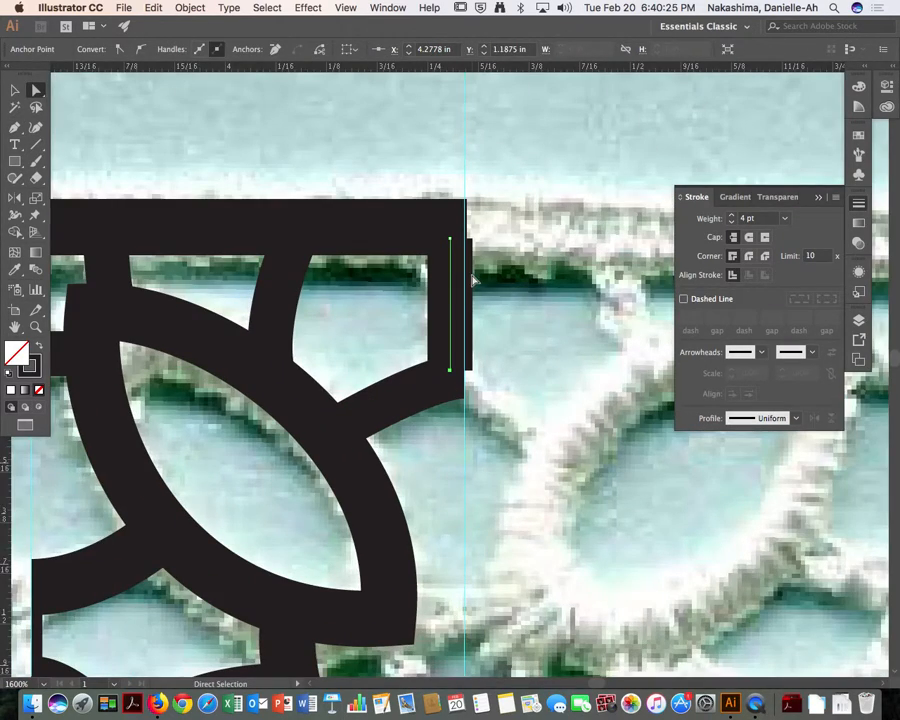
click(789, 218)
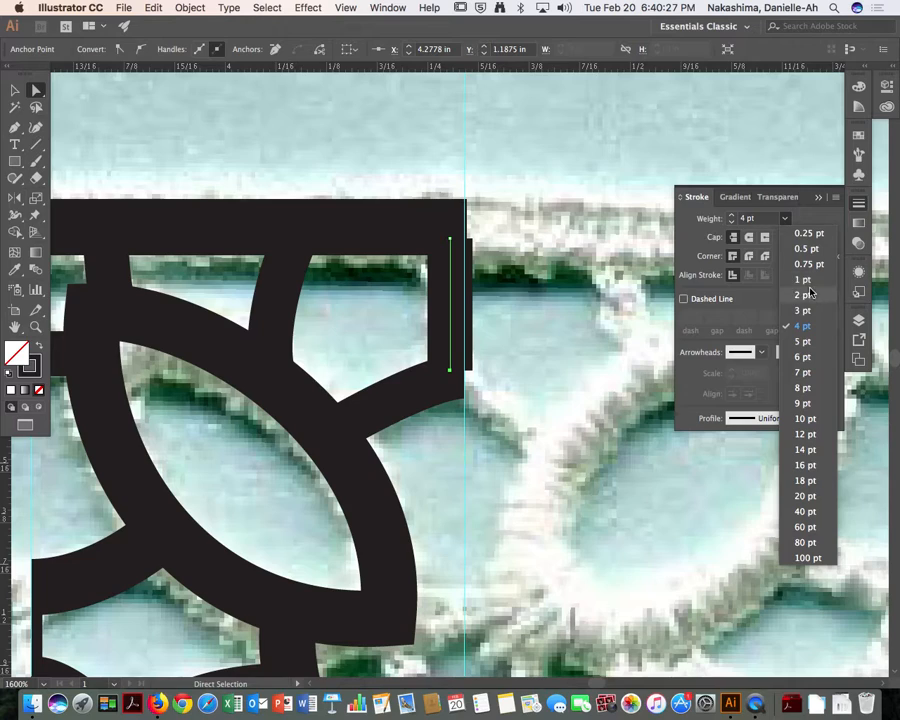
click(804, 283)
key(v)
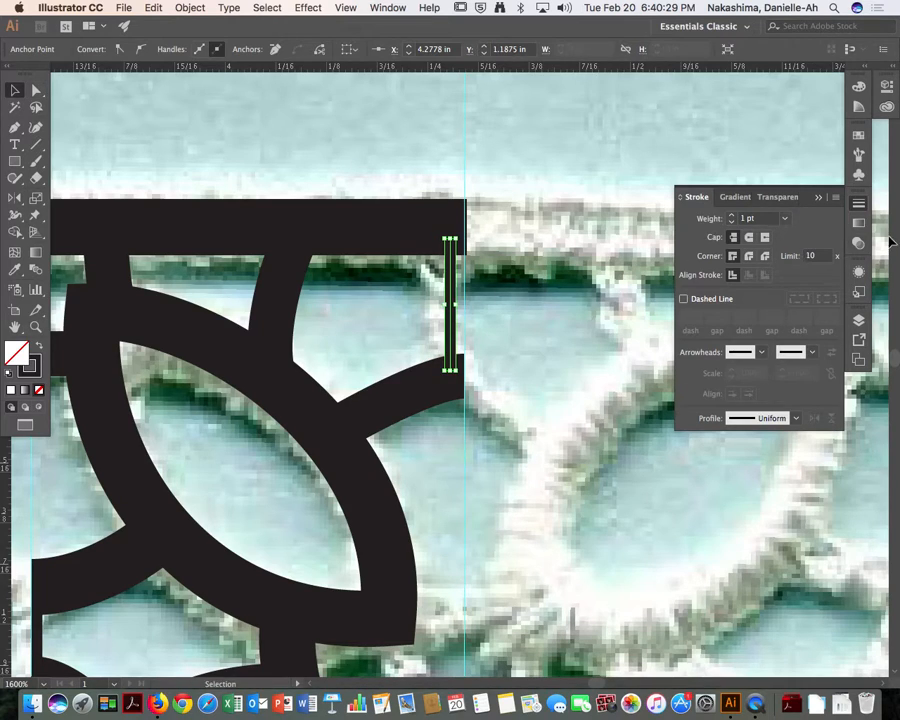
click(786, 219)
click(801, 311)
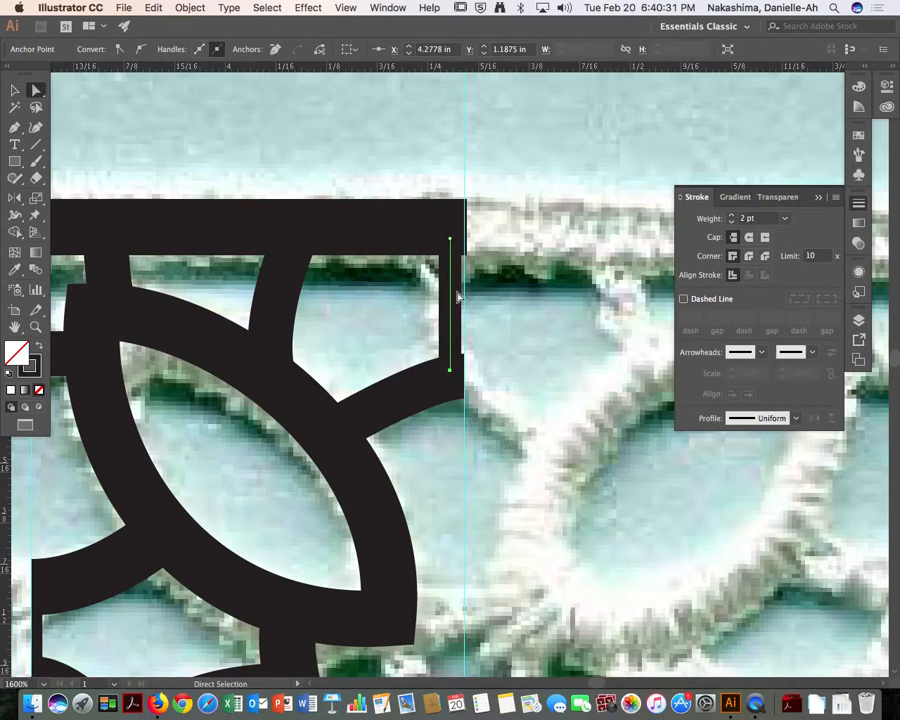
Shift the 2 pt vertical connector sideways so its outer edge lies close to the centre guide
drag(452, 295, 457, 297)
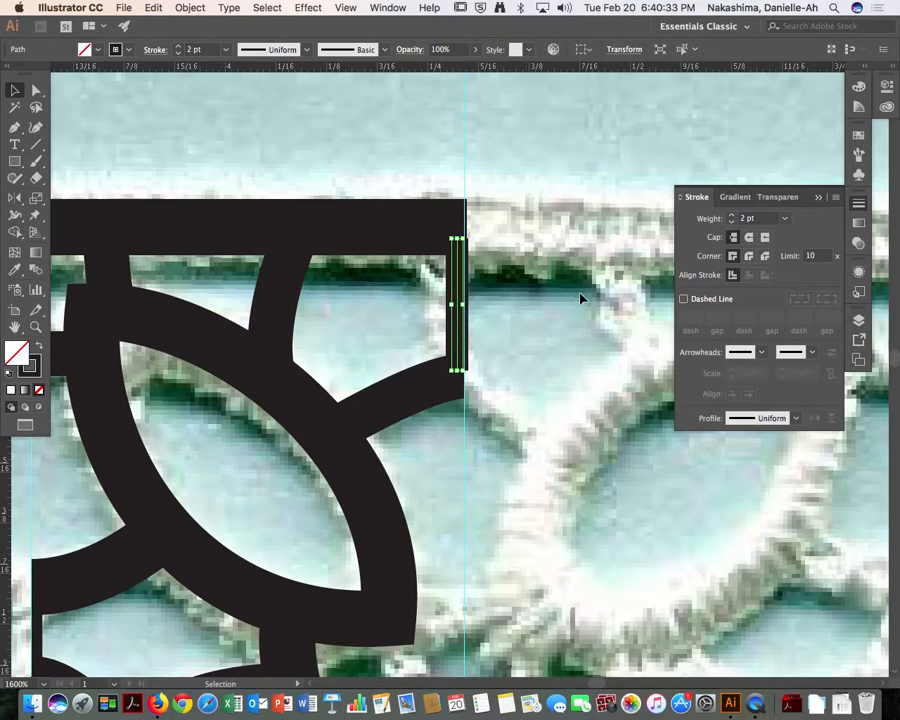
key(super+equal)
key(a)
mouse_move(457, 351)
mouse_down()
mouse_move(438, 355)
mouse_move(448, 352)
mouse_up()
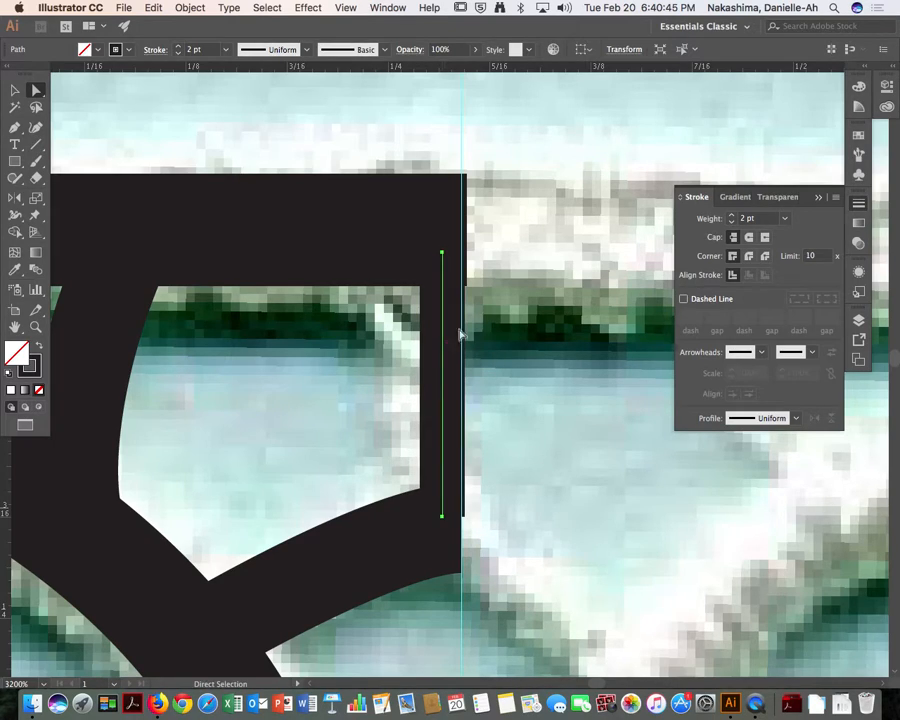
Move the top band's end anchor onto the centre guide and nudge the vertical connector until its outer edge meets the guide
click(444, 220)
mouse_move(463, 233)
mouse_down()
mouse_move(474, 235)
mouse_move(466, 234)
mouse_up()
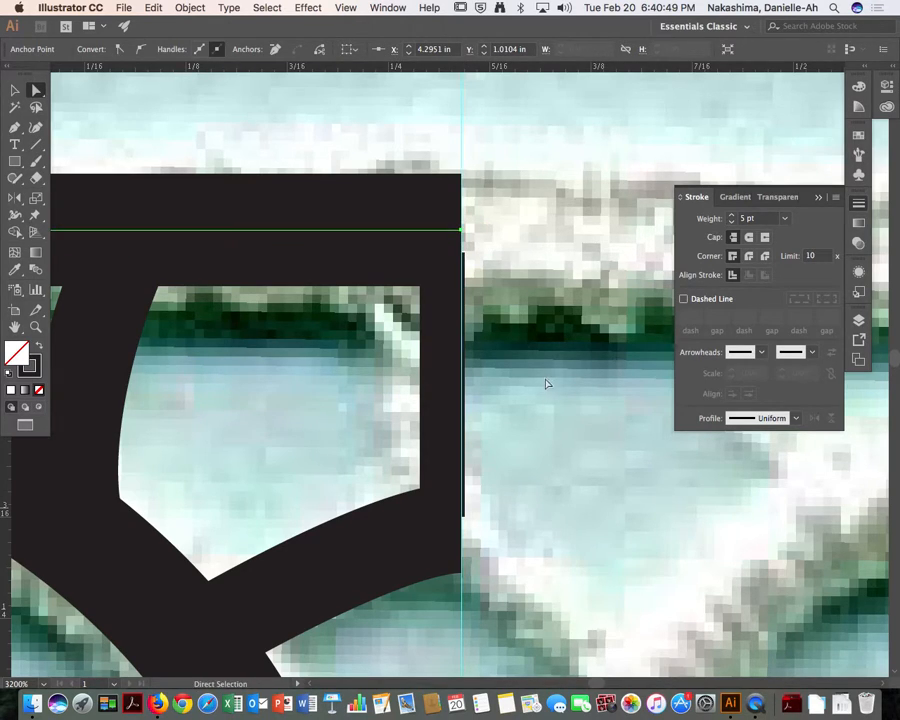
scroll(549, 400, down, 3)
click(437, 324)
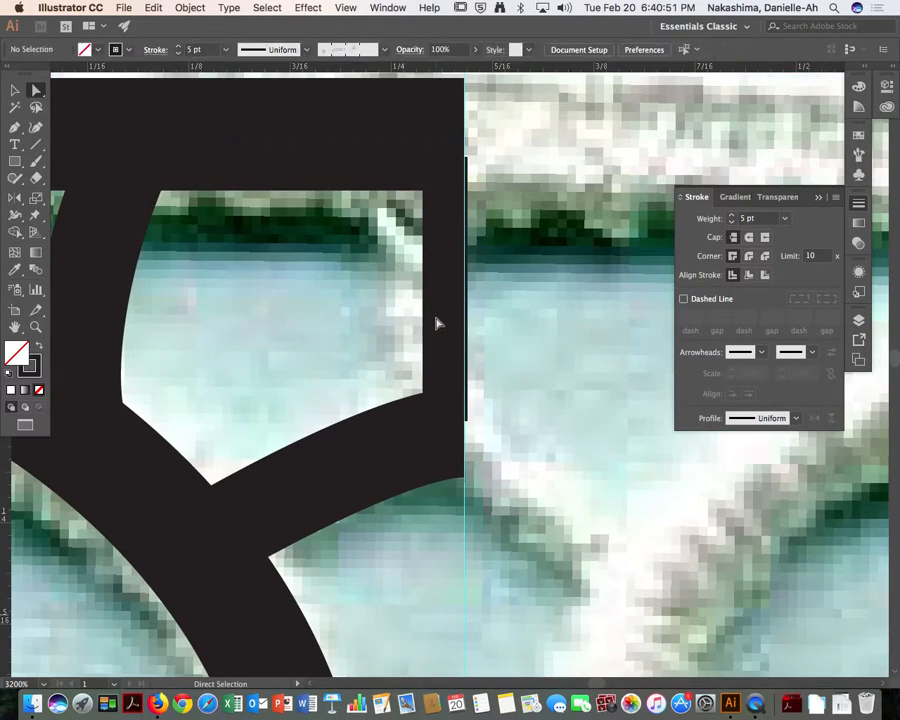
click(445, 316)
drag(447, 316, 443, 319)
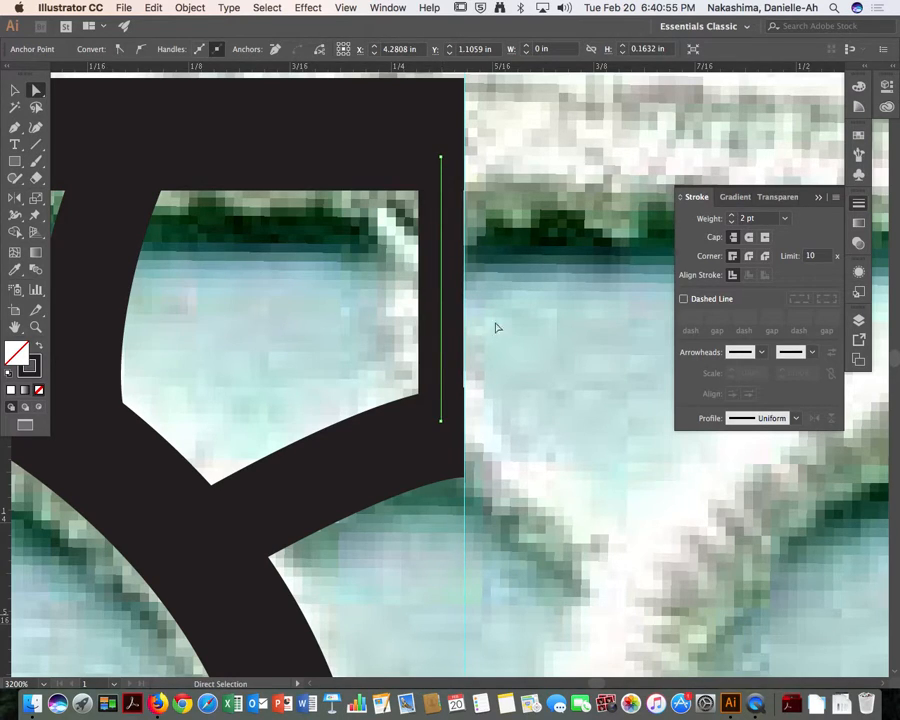
Draw a curved 2 pt Pen stroke about 0.24 in tall from below the petal's lower tip down to the large curve beneath it
click(527, 333)
key(super+minus)
key(super+minus)
key(super+minus)
key(super+minus)
key(super+minus)
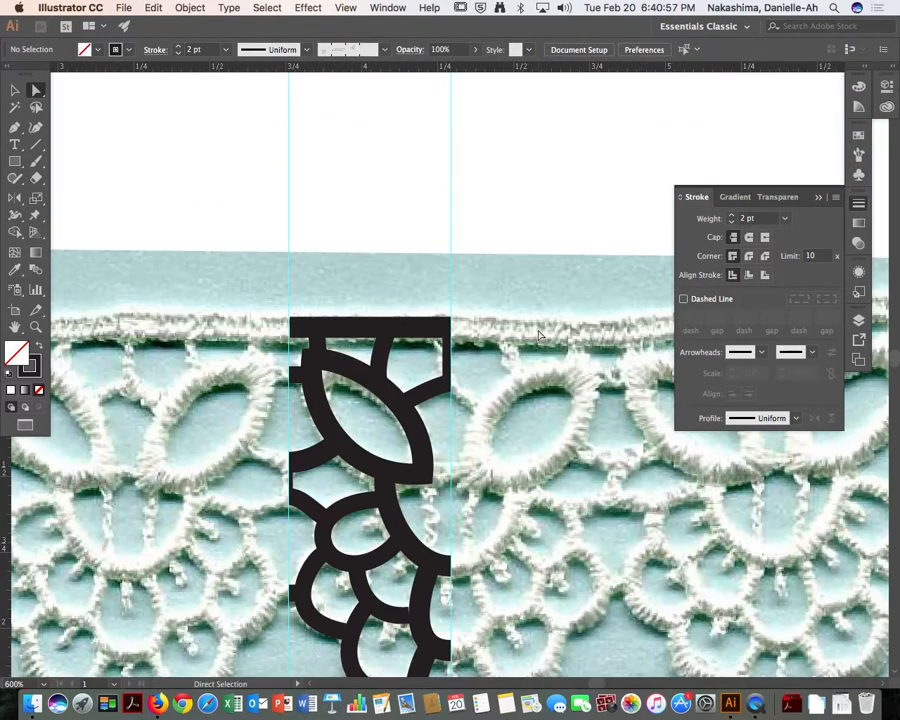
scroll(566, 258, down, 3)
key(p)
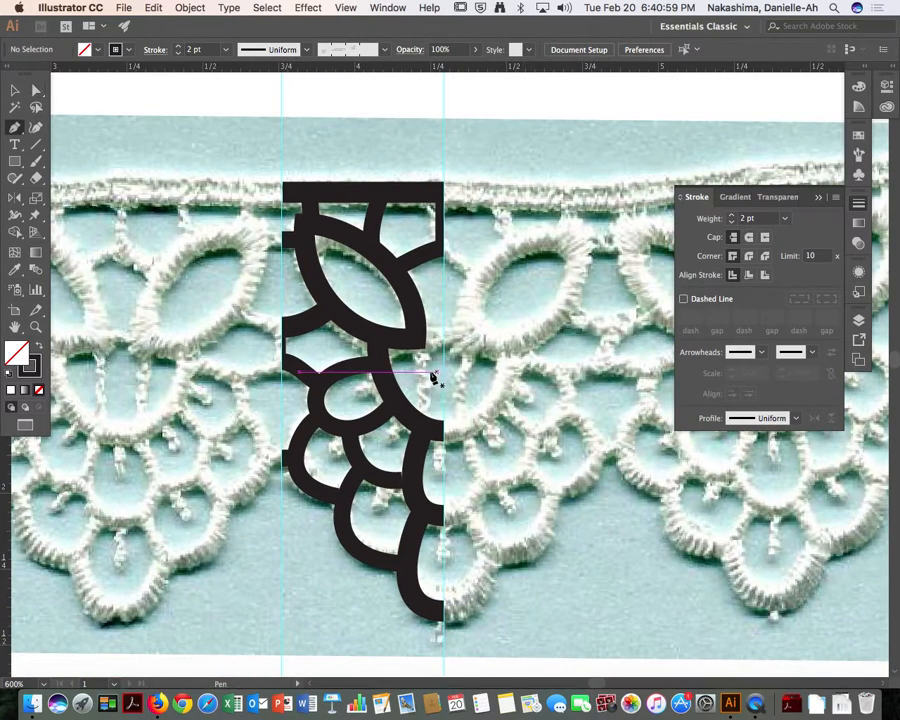
mouse_move(416, 322)
mouse_down()
mouse_move(424, 374)
mouse_move(410, 440)
mouse_up()
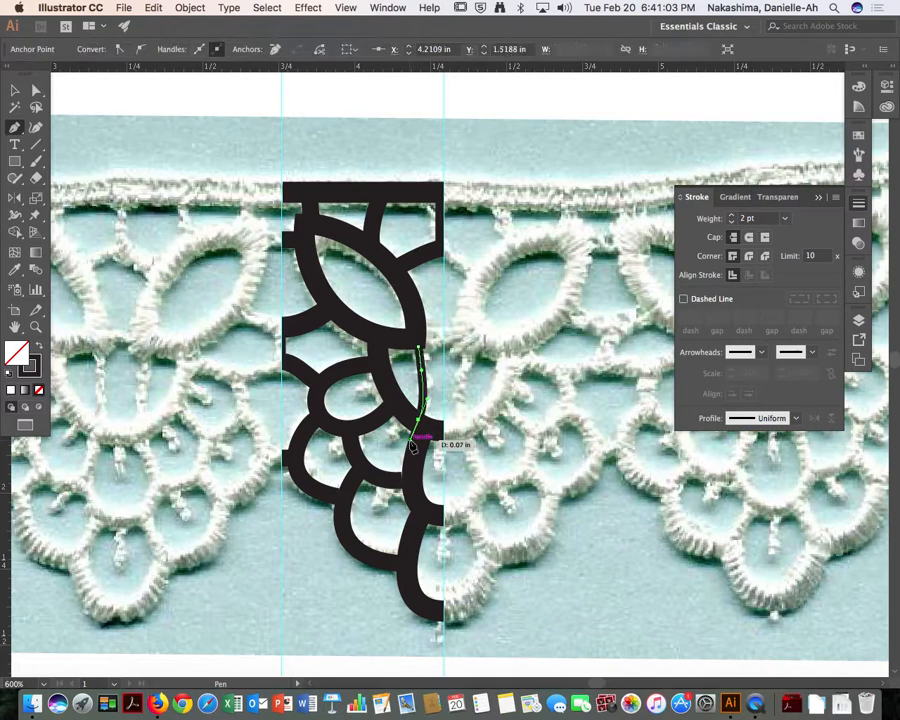
key(a)
Draw a gently curved Pen segment about 0.08 in long from the petal's lower tip to the centre guide and set its stroke to 4 pt
key(p)
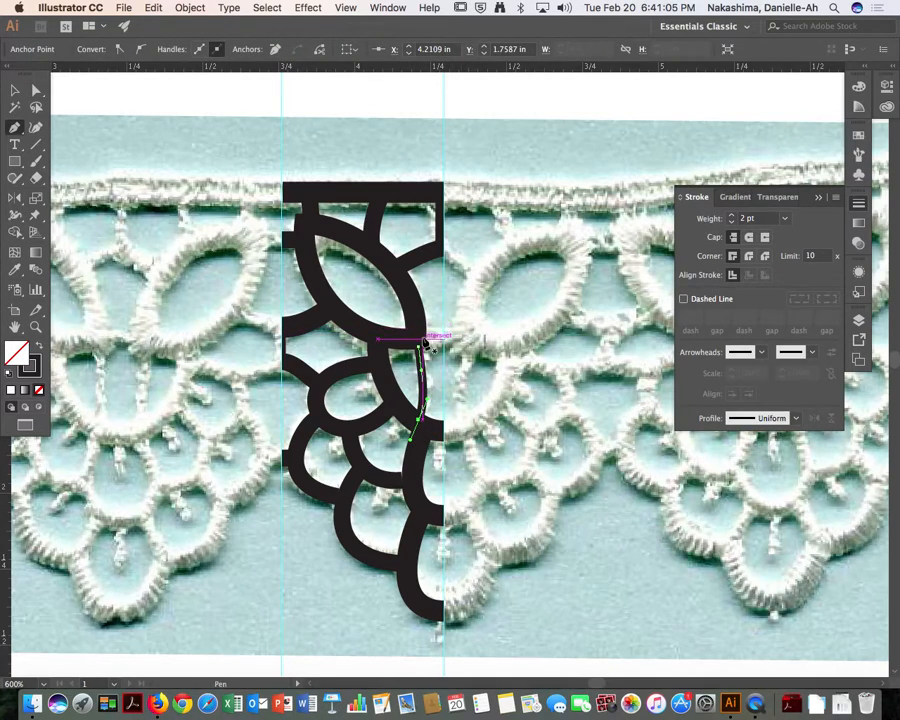
drag(418, 334, 448, 343)
key(a)
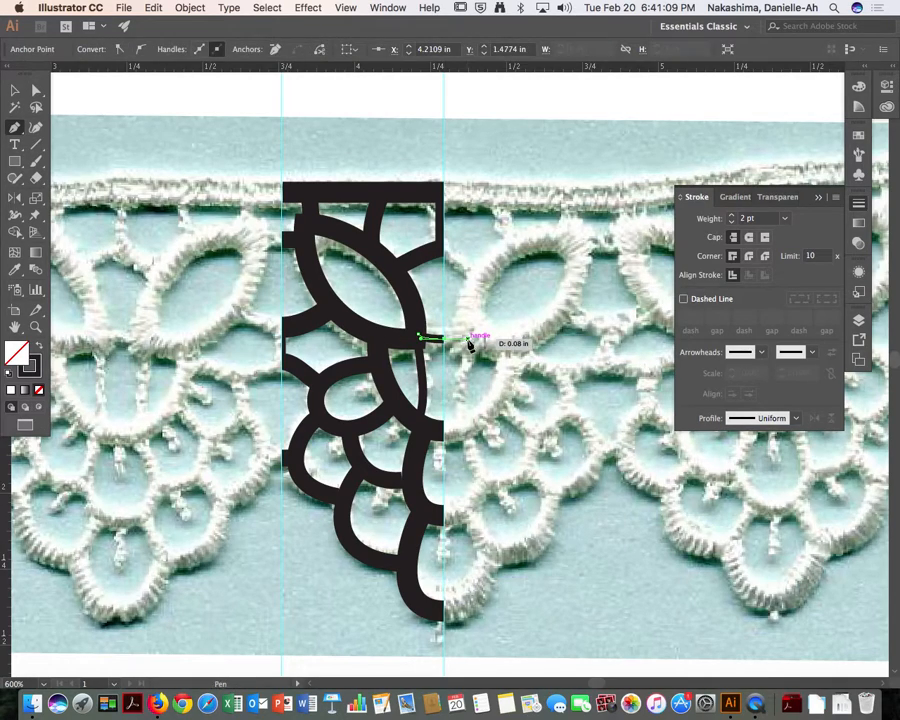
click(789, 221)
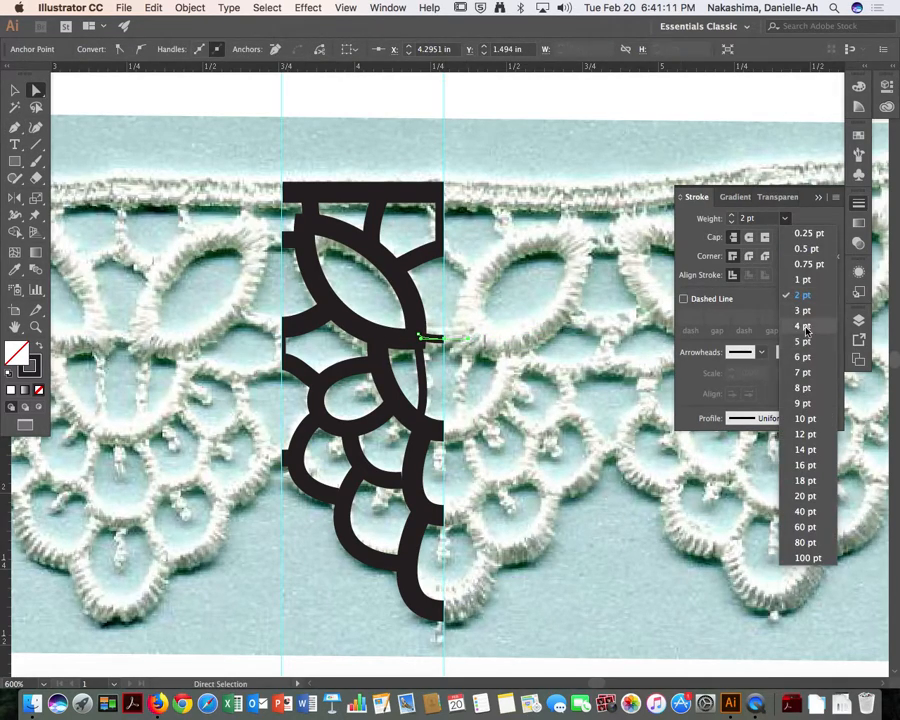
click(804, 181)
click(565, 369)
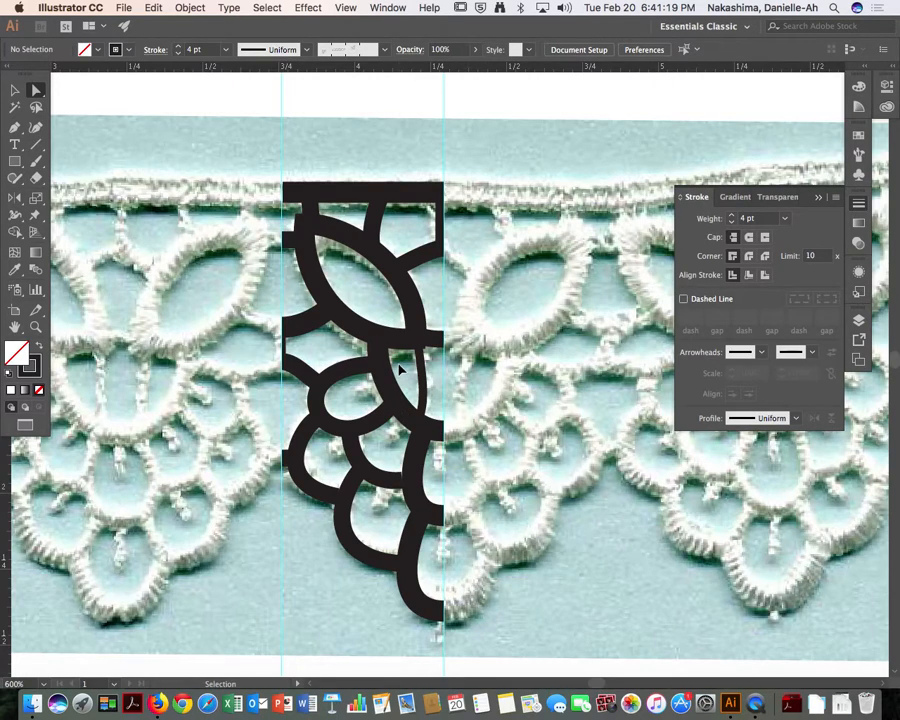
Reflect a copy of all the traced half-motif paths across the vertical axis at the centre guide
key(super+minus)
key(super+minus)
key(v)
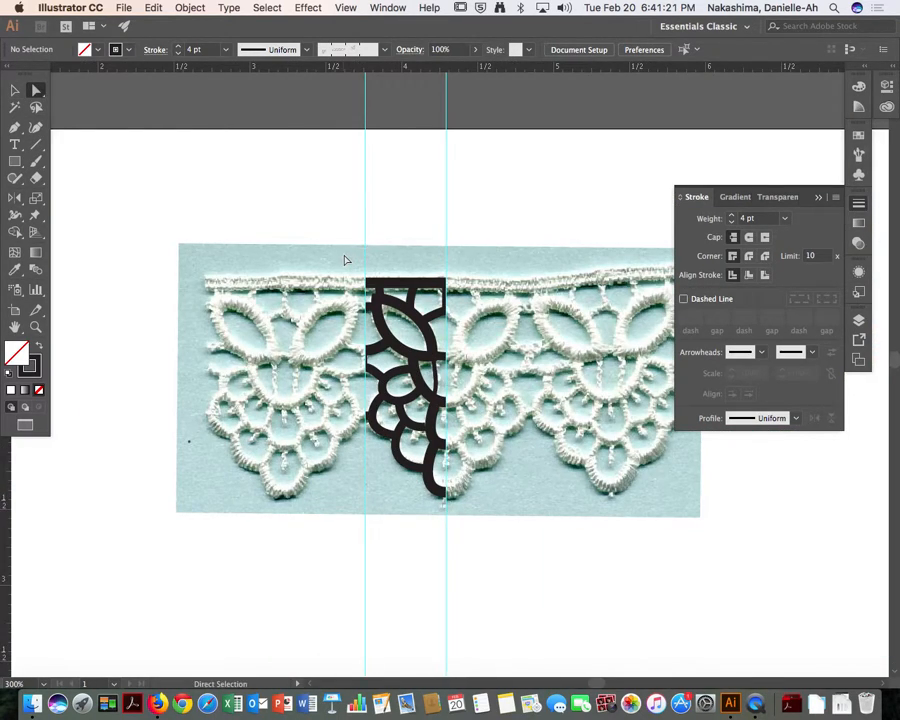
drag(344, 254, 480, 557)
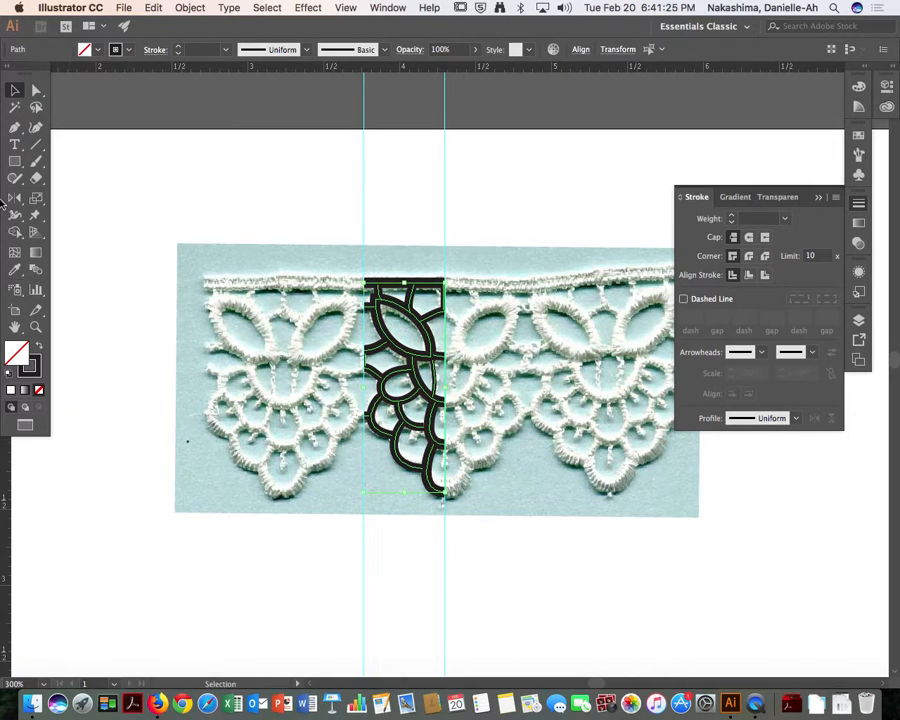
click(15, 197)
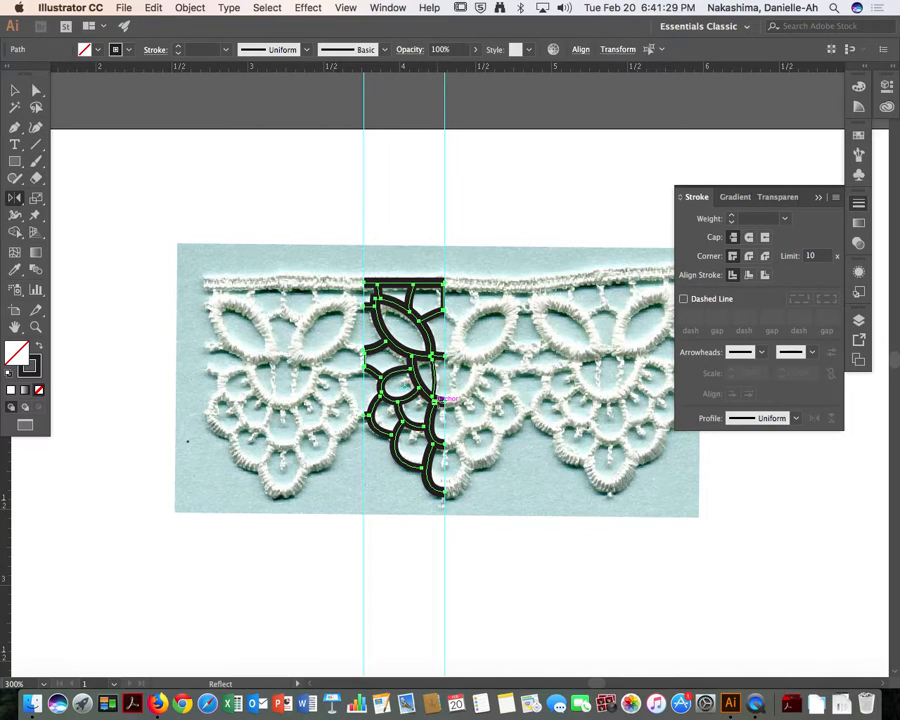
alt+click(445, 337)
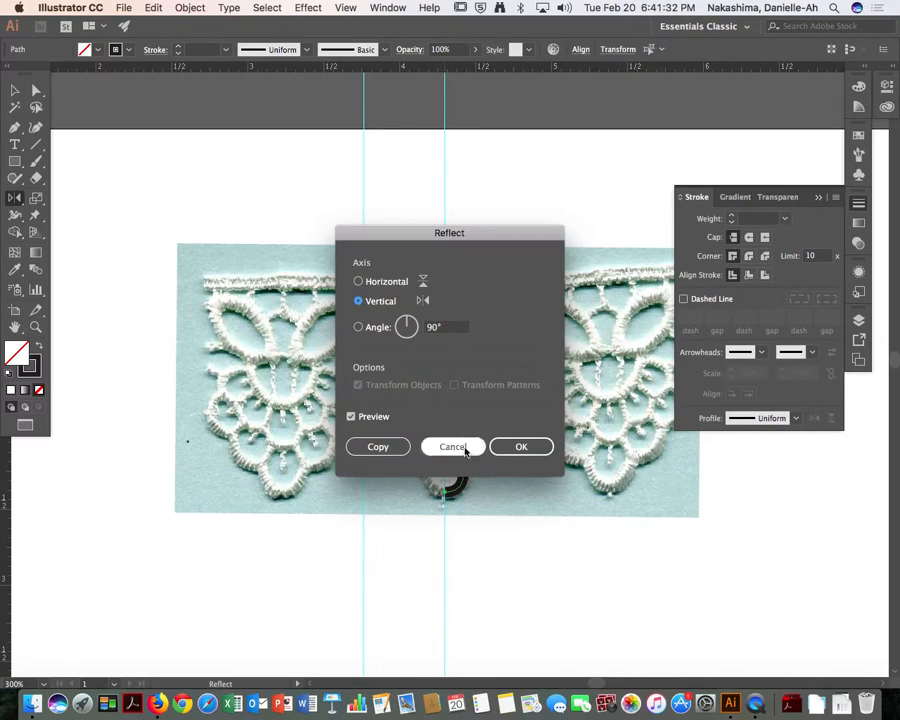
click(373, 444)
key(a)
click(517, 536)
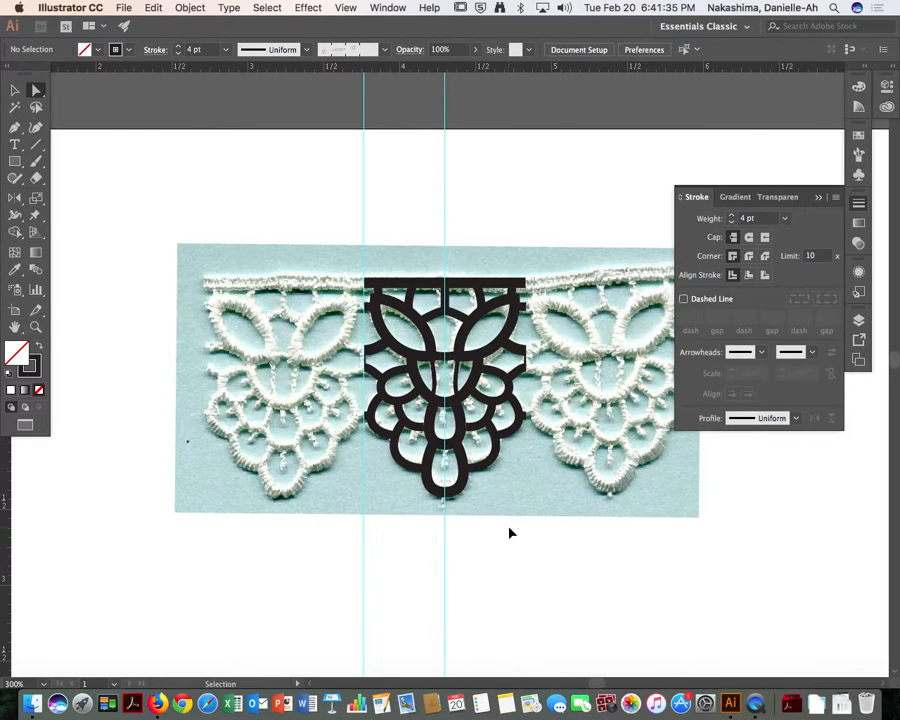
Group all paths of the complete mirrored lace motif
key(super+equal)
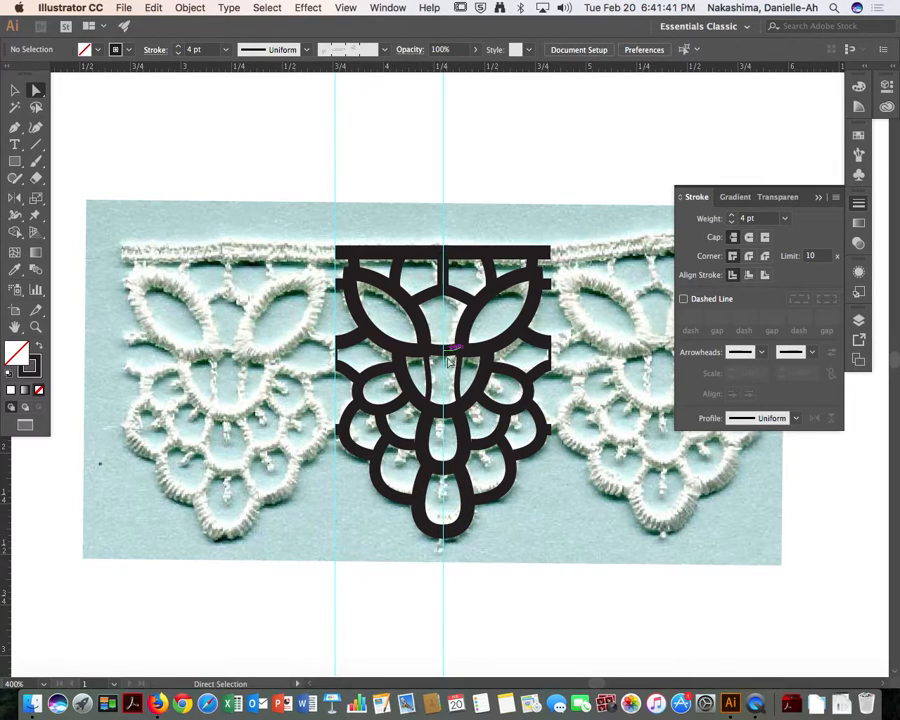
key(super+minus)
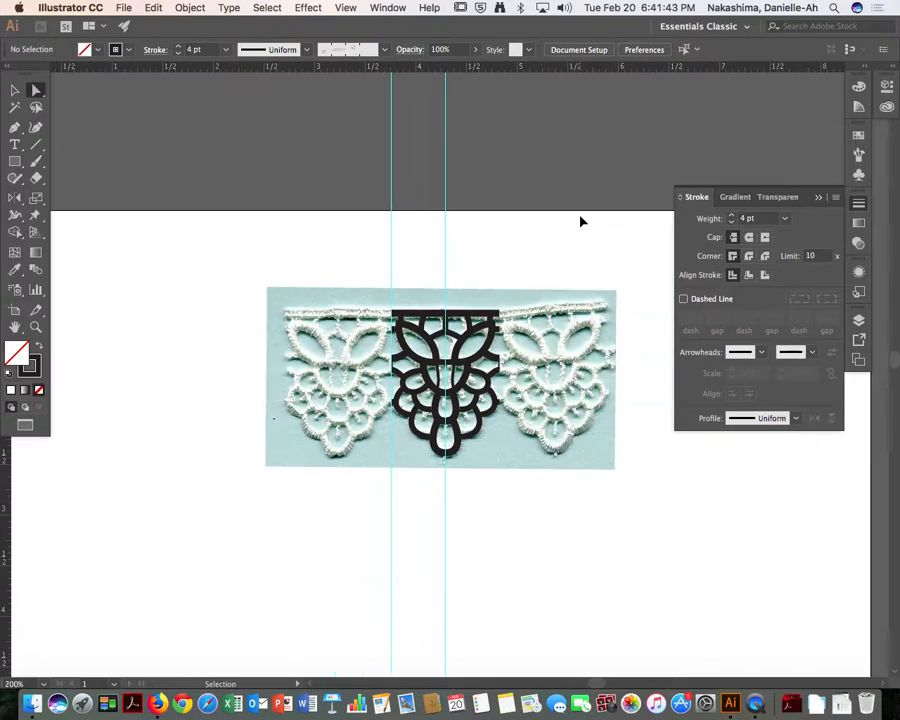
key(v)
drag(373, 263, 569, 522)
right_click(510, 272)
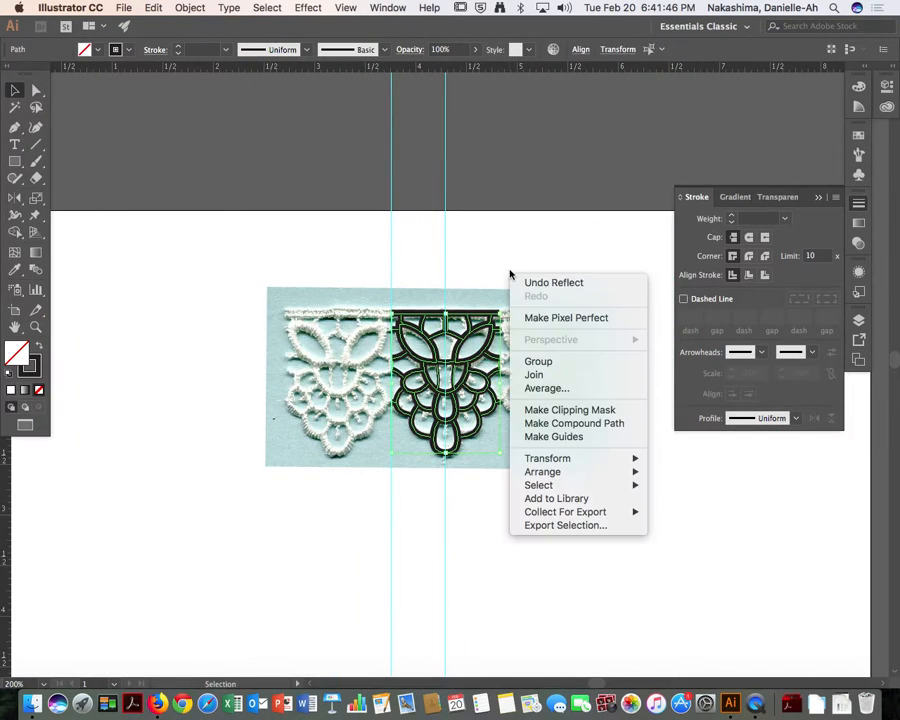
click(547, 362)
key(a)
Create a new Pattern Brush from the grouped lace motif, keeping the default options
scroll(466, 270, down, 5)
scroll(466, 270, right, 3)
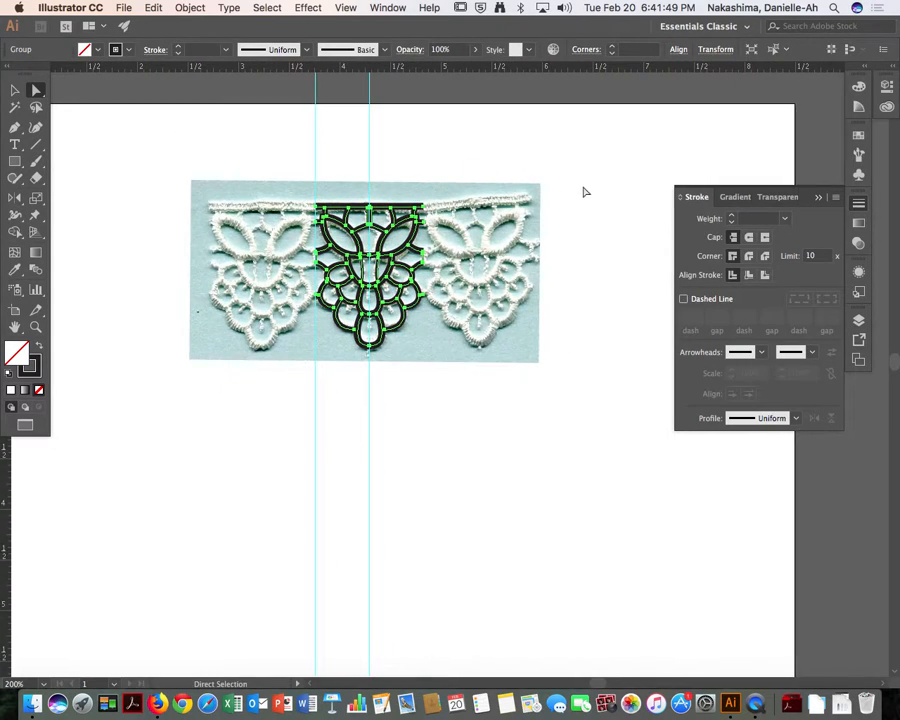
click(859, 175)
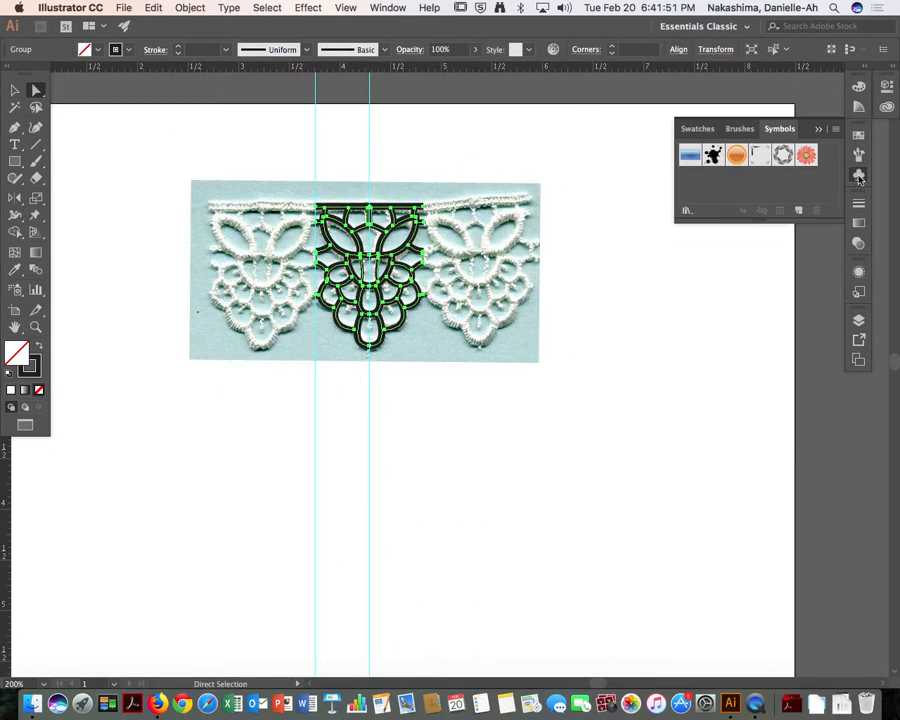
click(858, 156)
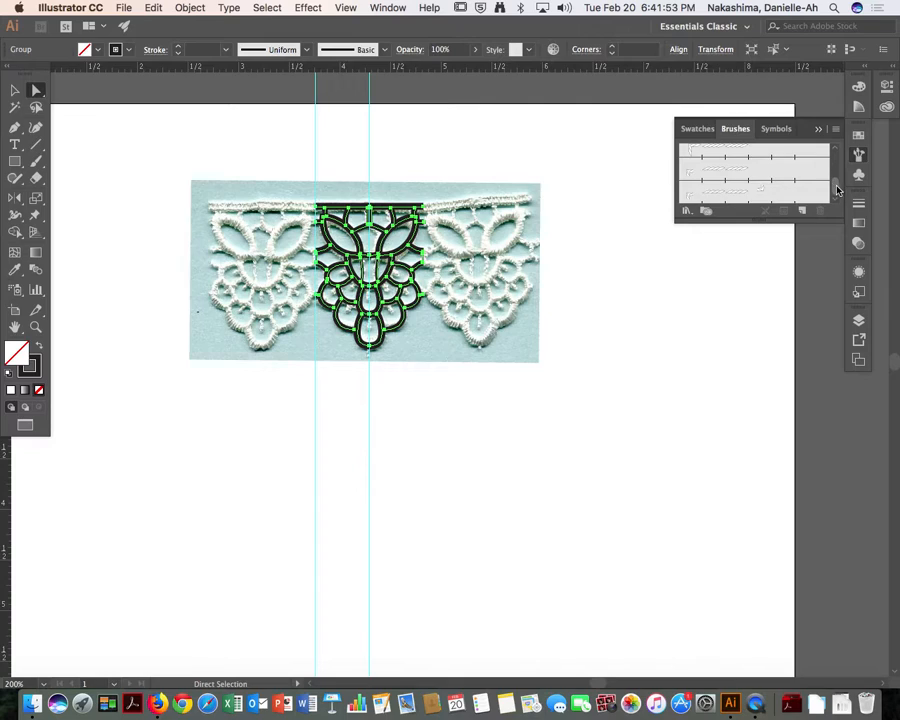
drag(838, 190, 838, 196)
click(803, 212)
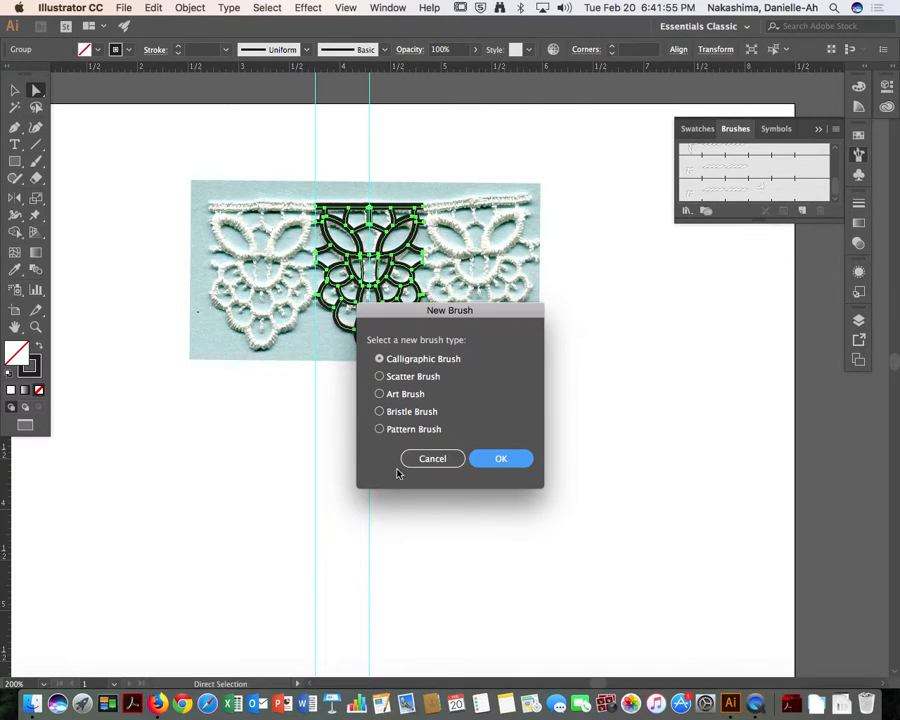
click(380, 429)
click(516, 459)
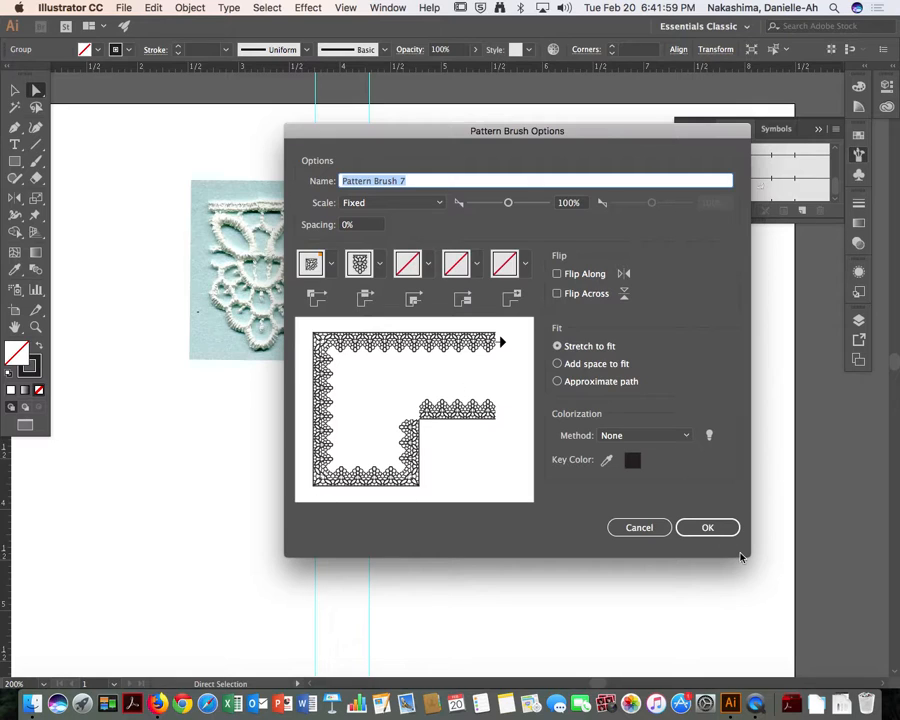
click(704, 527)
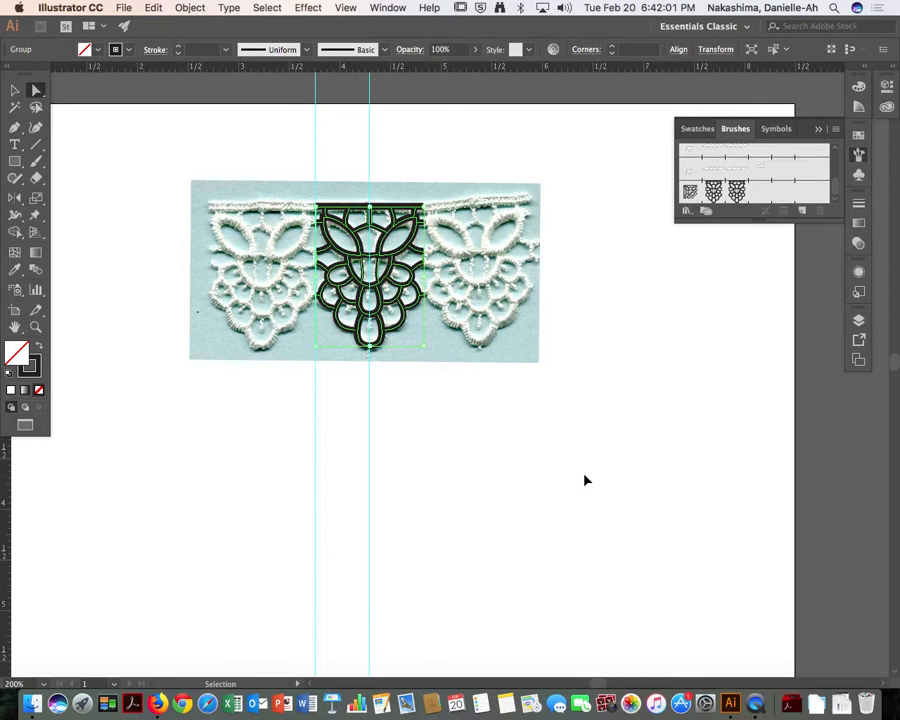
Draw a straight horizontal Pen line about 6.1 in long below the scan and apply the new lace pattern brush to it
scroll(586, 481, down, 2)
drag(504, 500, 436, 400)
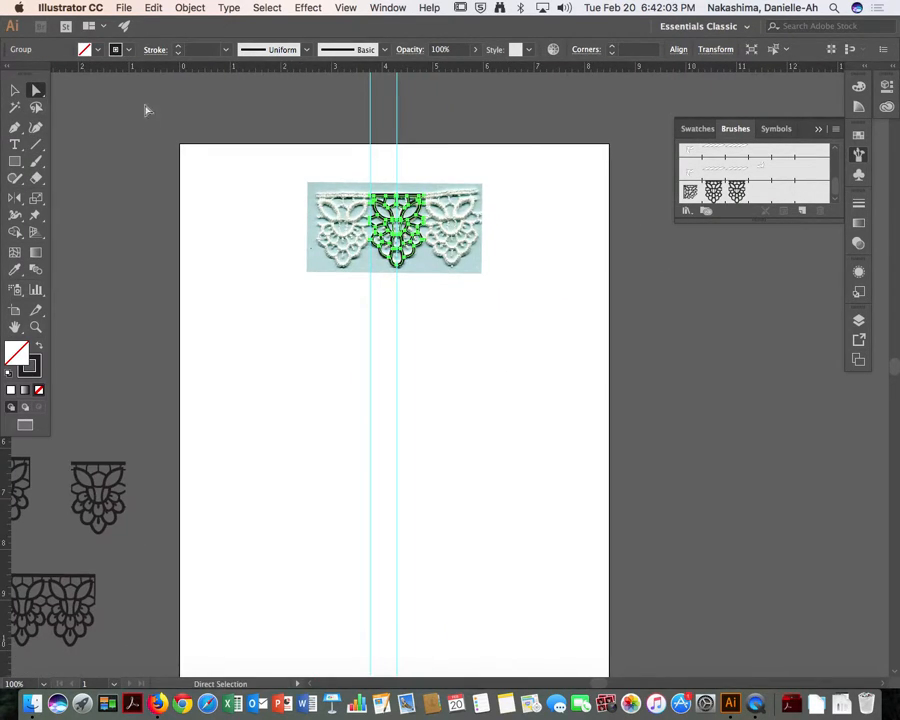
click(15, 127)
click(245, 367)
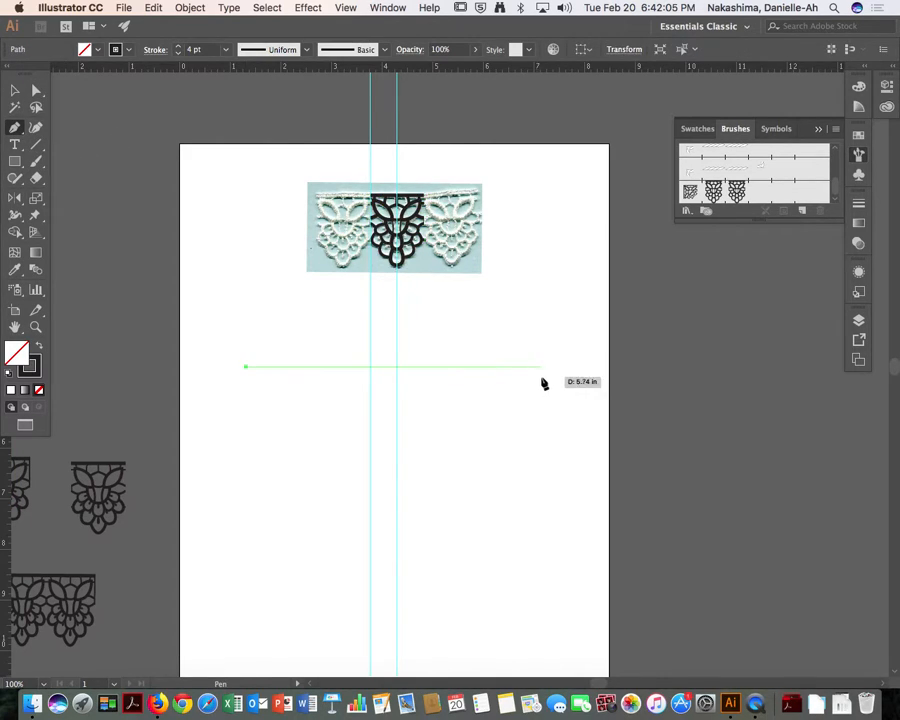
click(553, 367)
key(a)
click(737, 192)
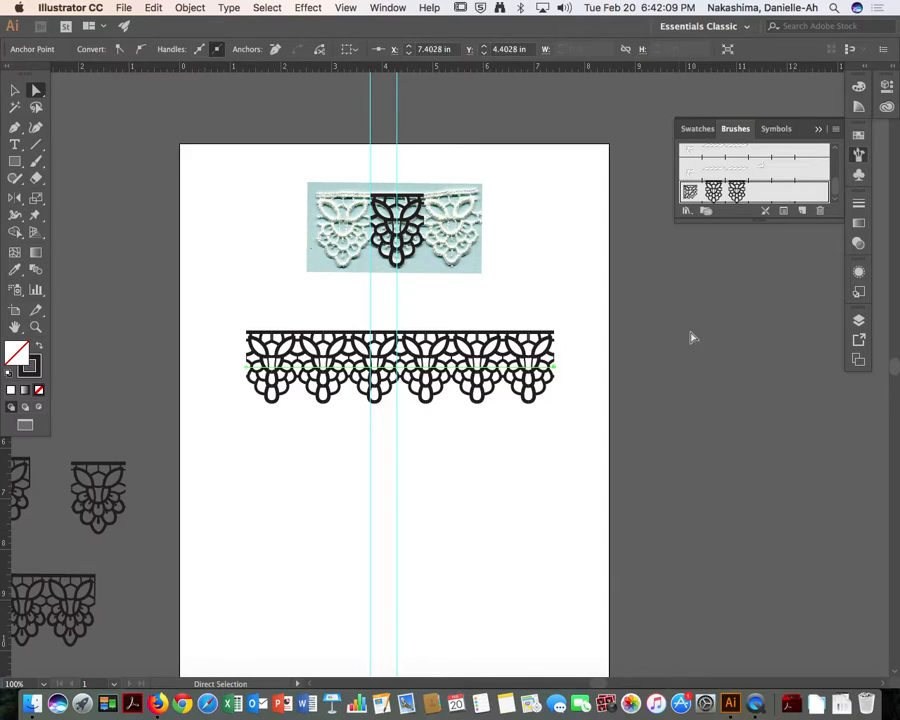
Examine the seams between repeats and both ends of the brushed lace line
key(super+plus)
key(super+plus)
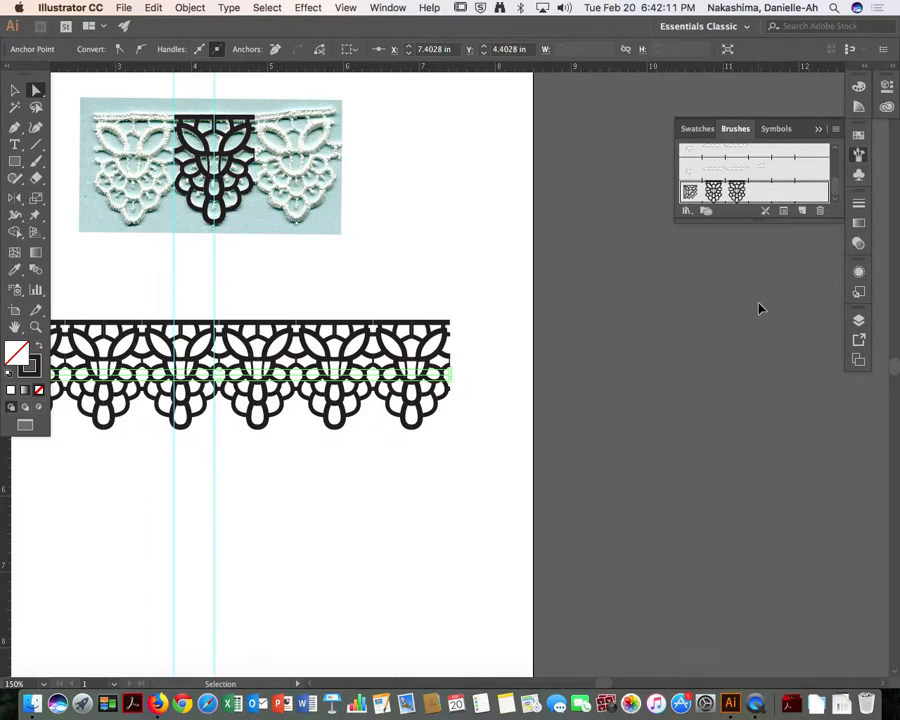
drag(805, 350, 757, 349)
drag(334, 446, 804, 490)
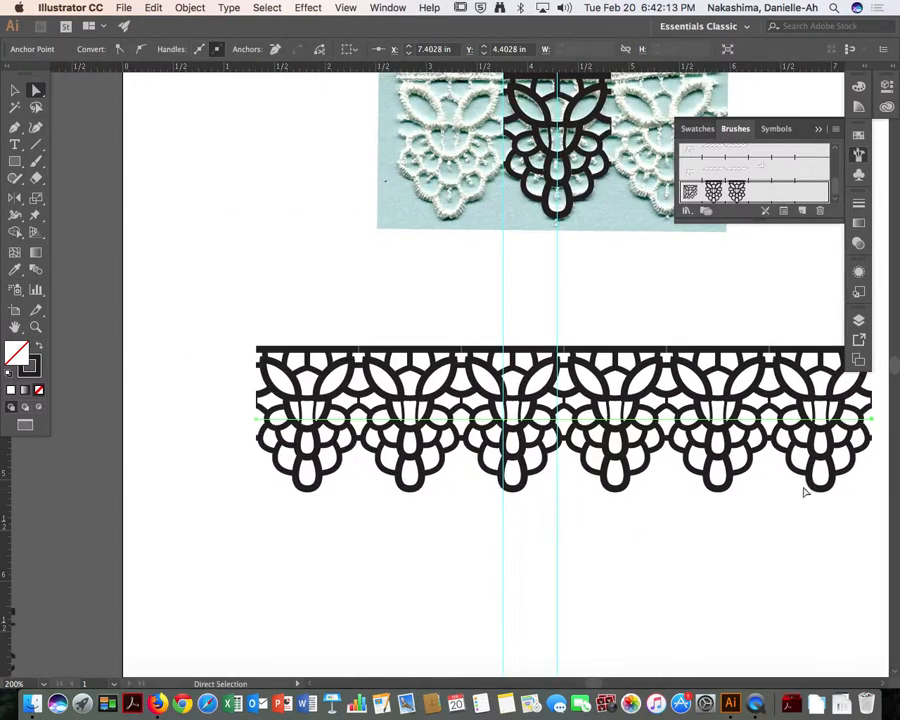
scroll(632, 267, right, 1)
scroll(474, 433, right, 1)
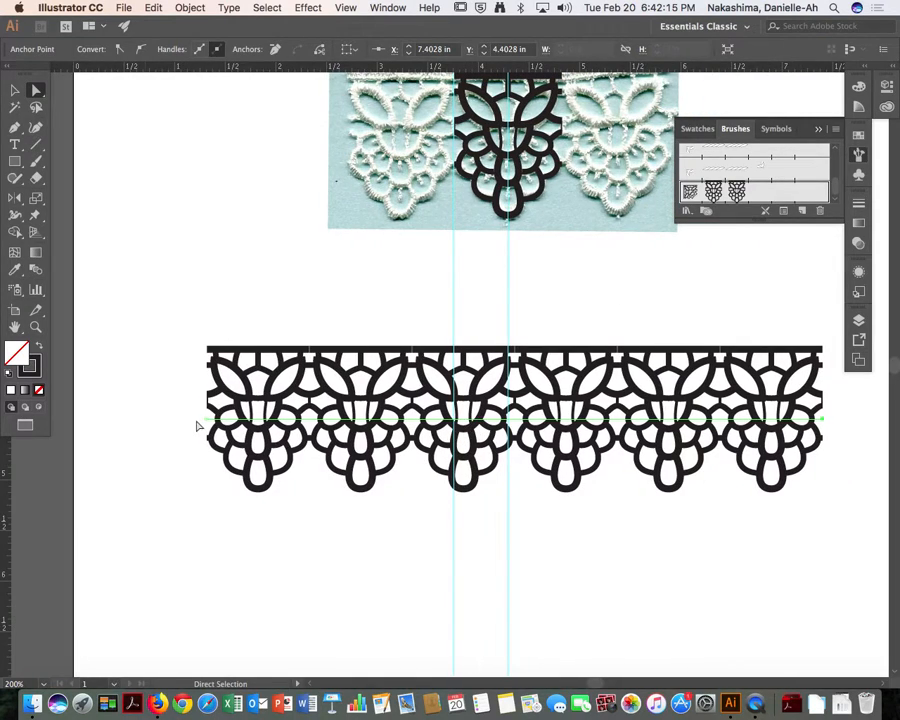
click(208, 419)
scroll(544, 448, down, 3)
scroll(544, 448, right, 3)
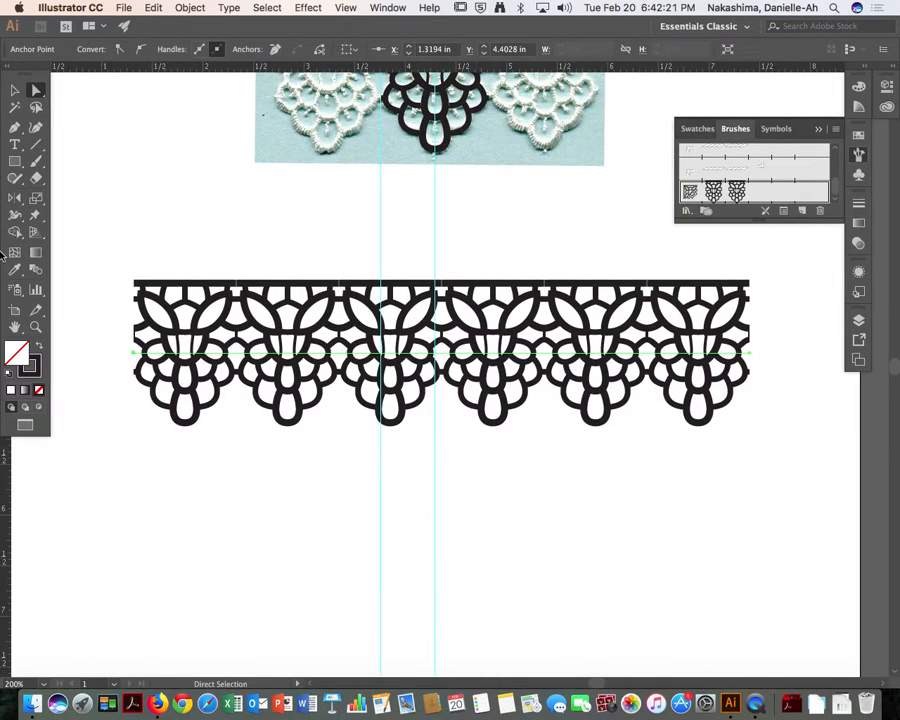
scroll(70, 204, right, 5)
scroll(492, 540, up, 4)
scroll(492, 540, left, 3)
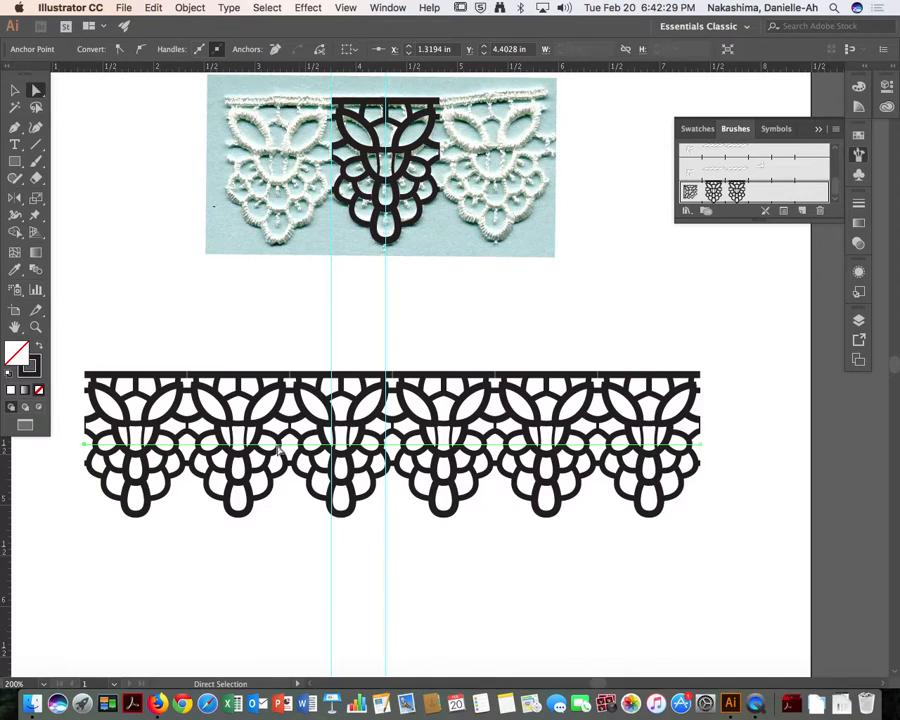
Move the brushed lace line about 0.7 in further down the page, away from the scan
key(v)
drag(281, 447, 305, 515)
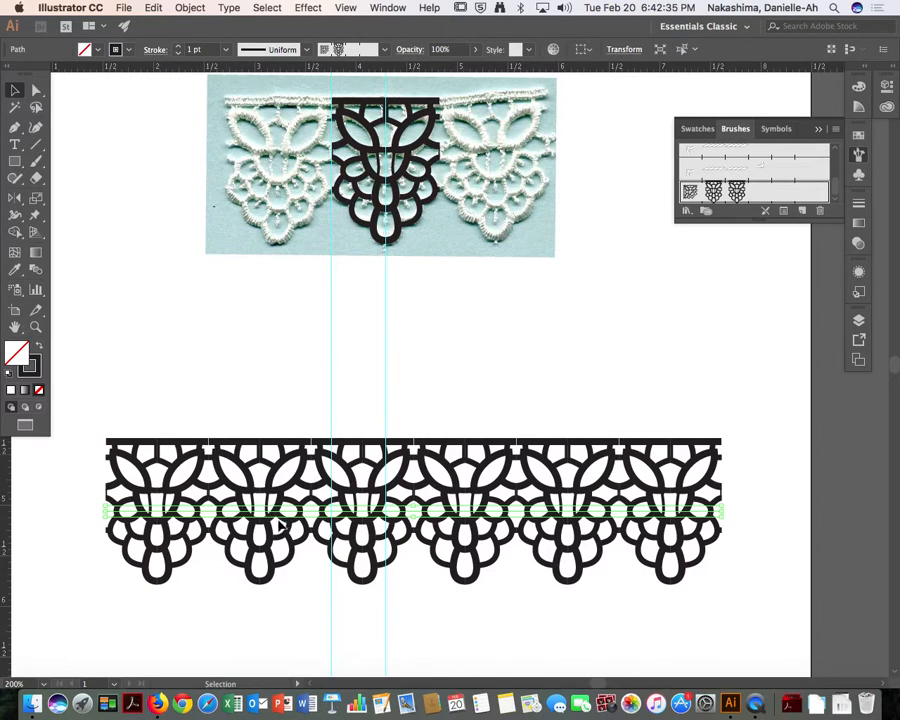
scroll(431, 331, right, 5)
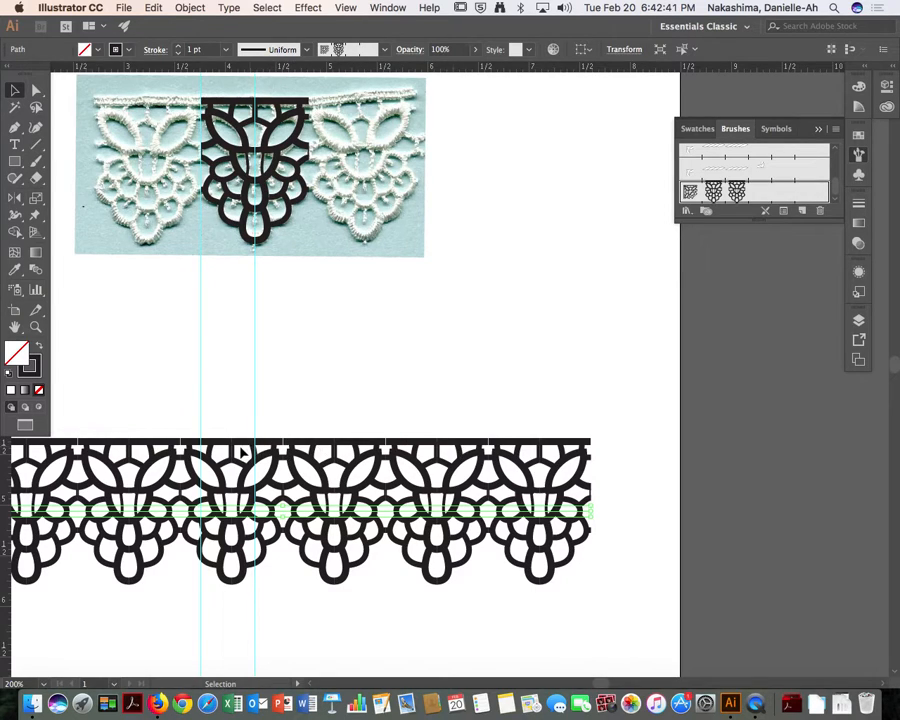
Compare the side edges of the traced motif with the seams and end of the brushed lace line
drag(282, 282, 398, 495)
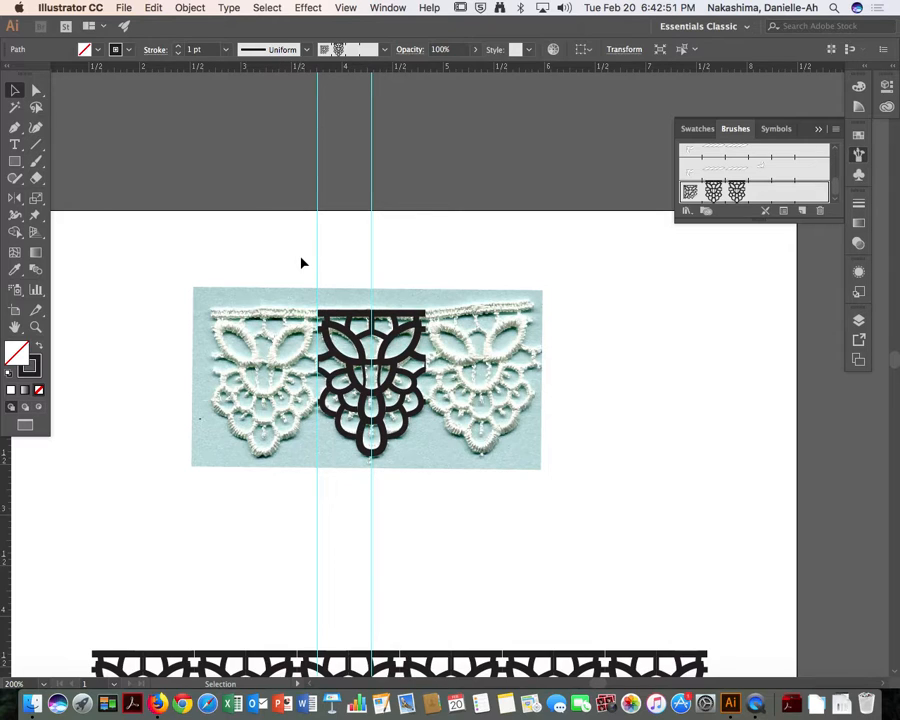
key(super+plus)
scroll(440, 260, right, 10)
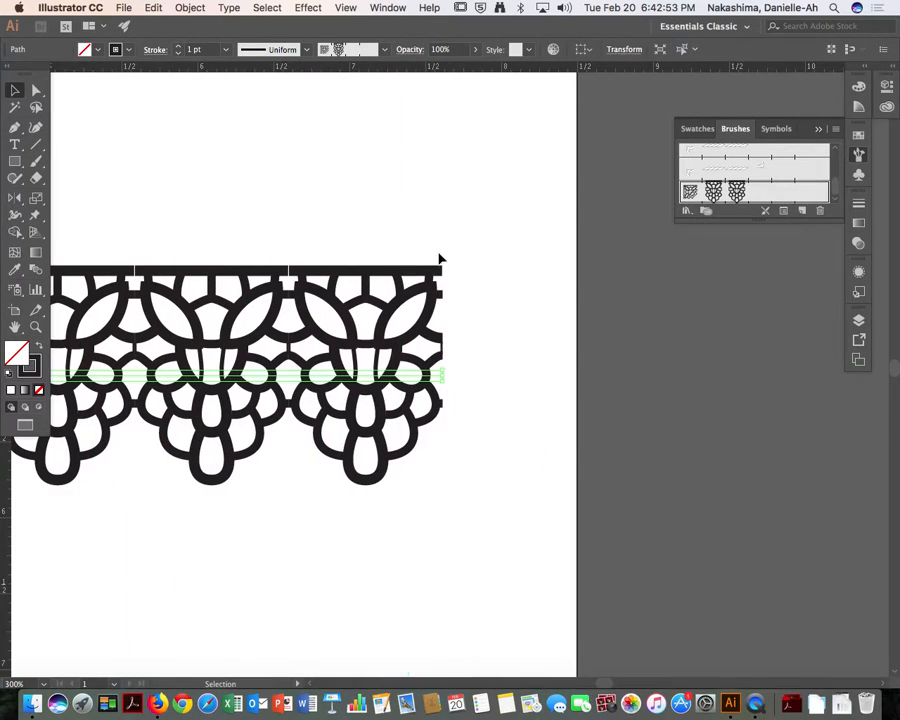
click(402, 217)
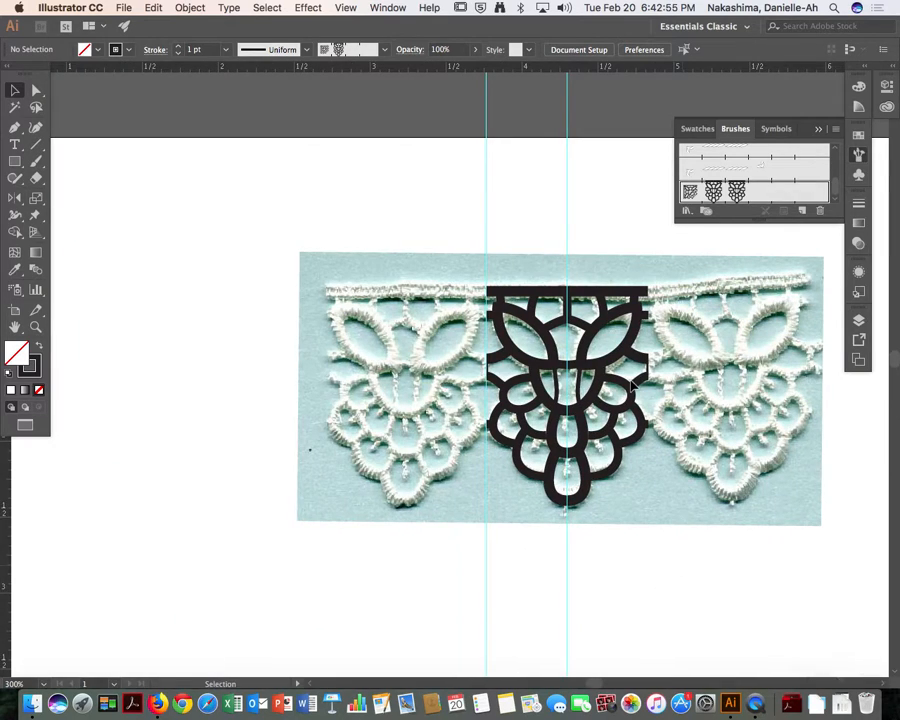
key(super+minus)
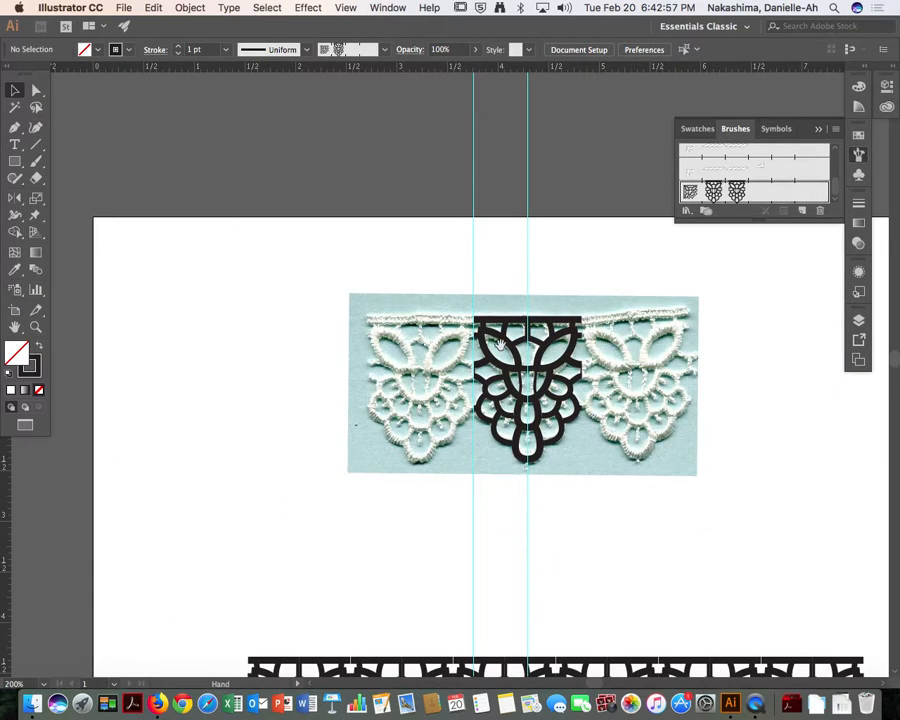
Hide the guides over the traced lace motif and its scan
drag(502, 343, 410, 384)
key(super+semicolon)
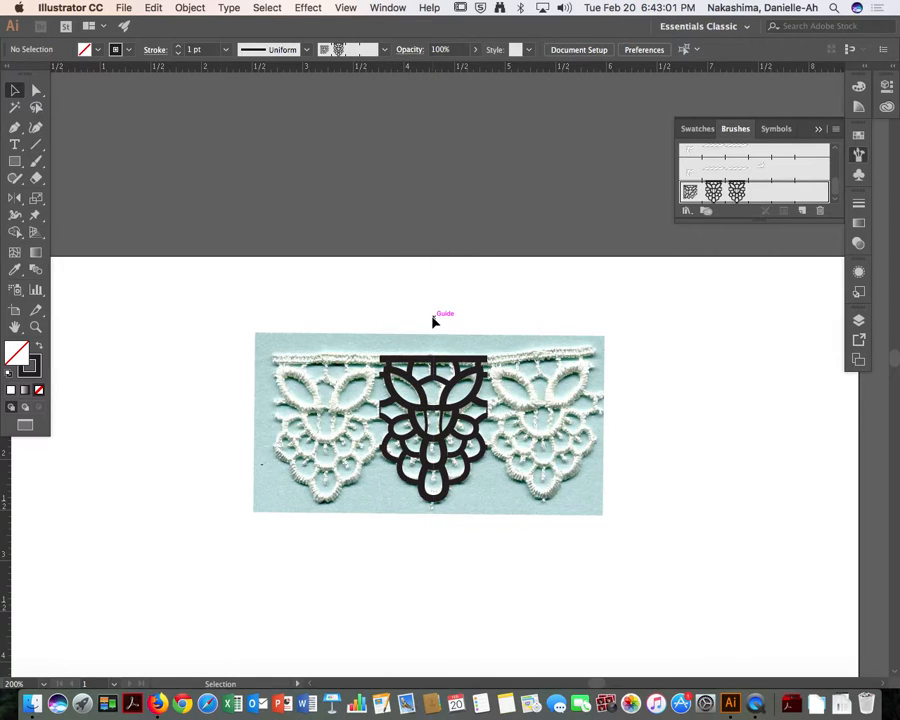
scroll(280, 285, right, 5)
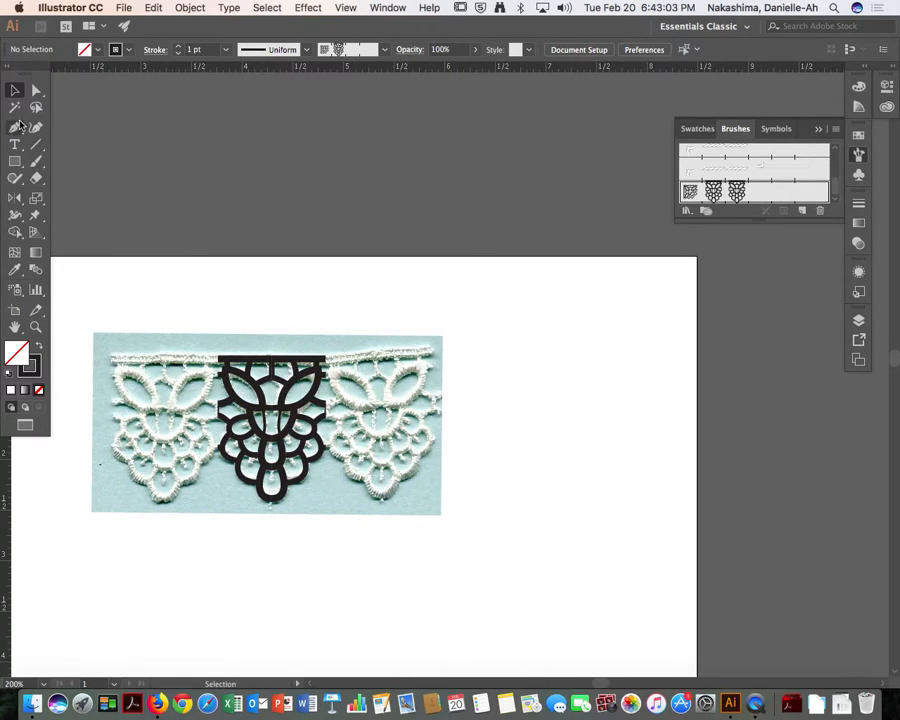
Place a single anchor point with no fill and no stroke just below the traced motif's bottom tip
key(a)
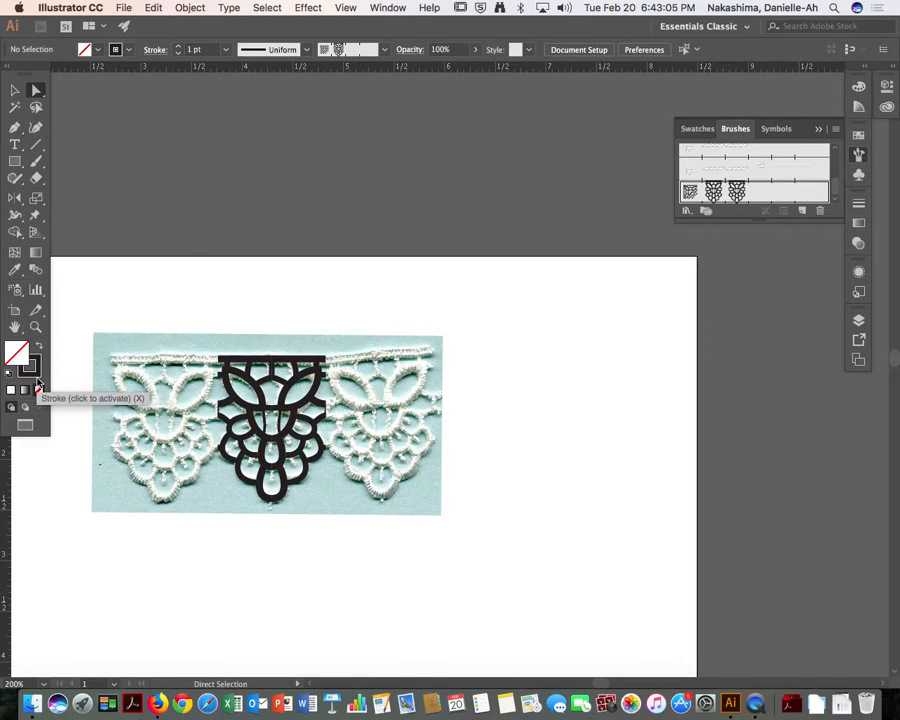
click(38, 390)
click(15, 127)
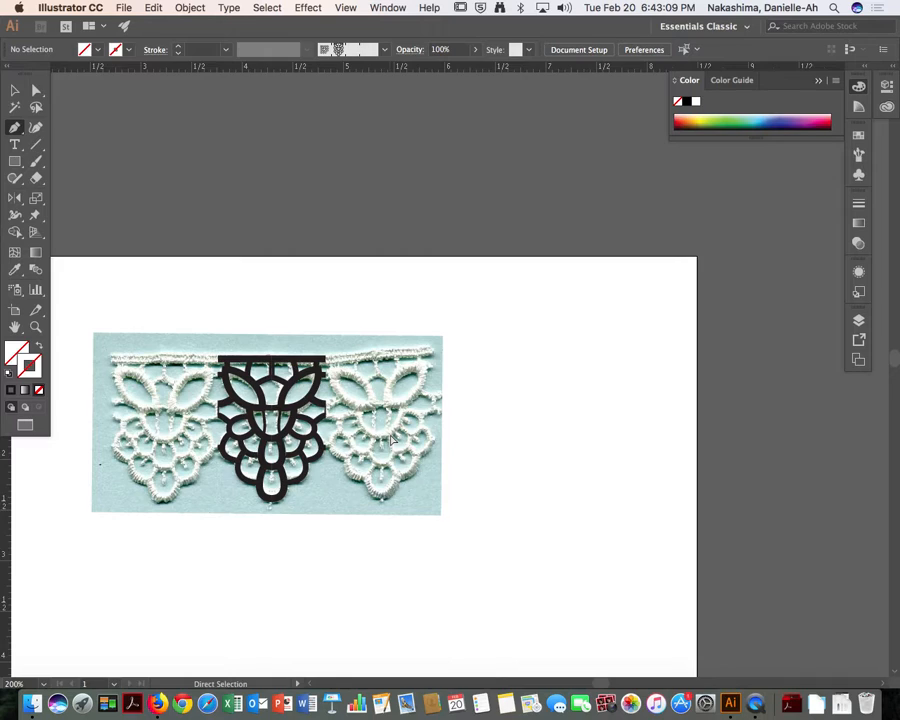
key(super+equal)
drag(296, 530, 478, 510)
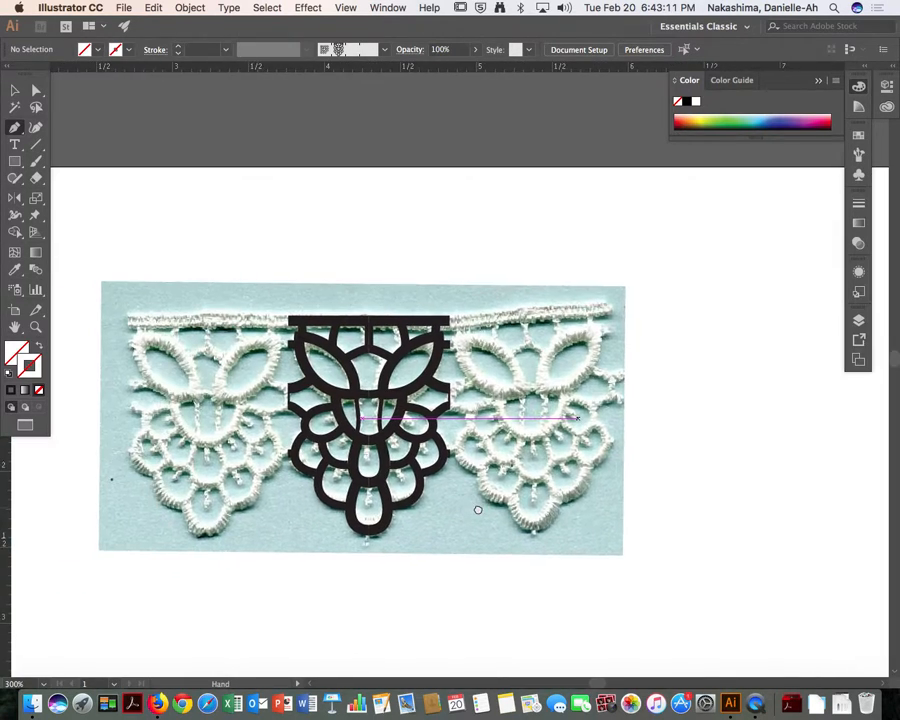
click(370, 541)
key(a)
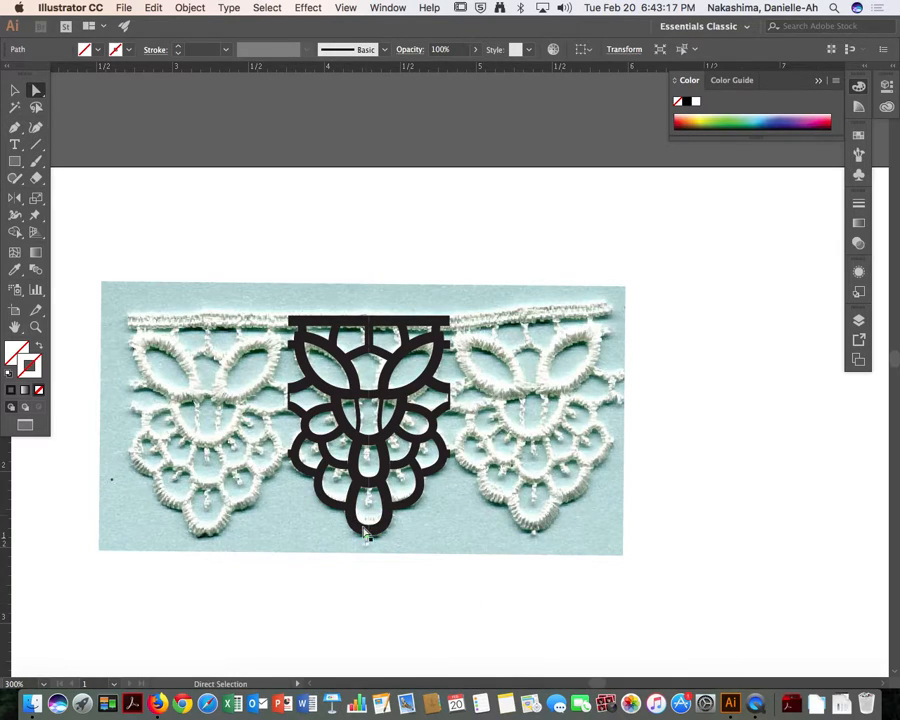
Reflect the invisible point across a horizontal axis at the centre of the motif's top edge
drag(286, 242, 280, 337)
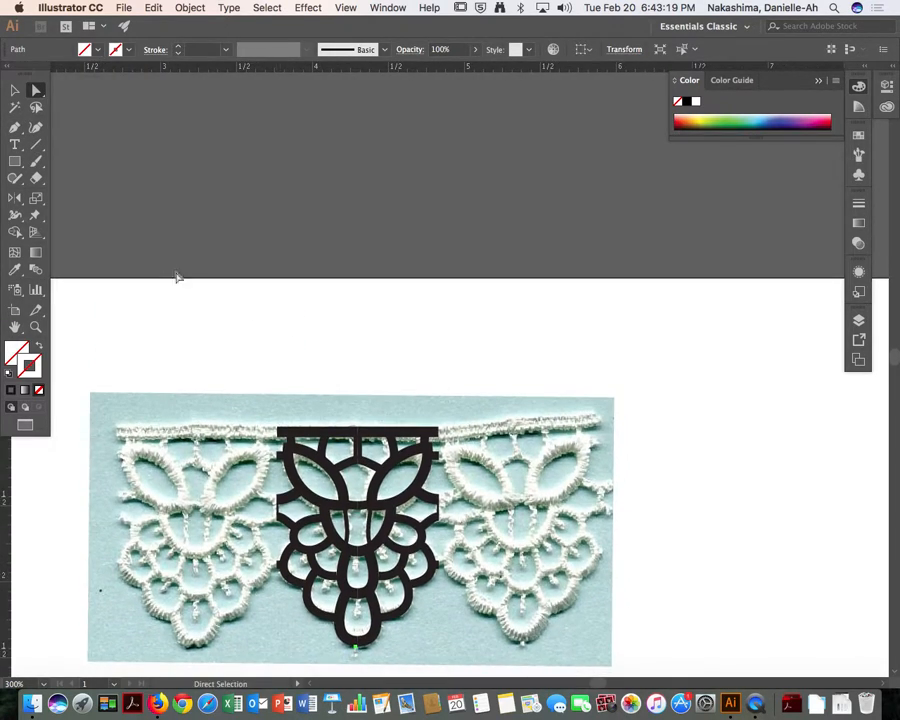
click(15, 201)
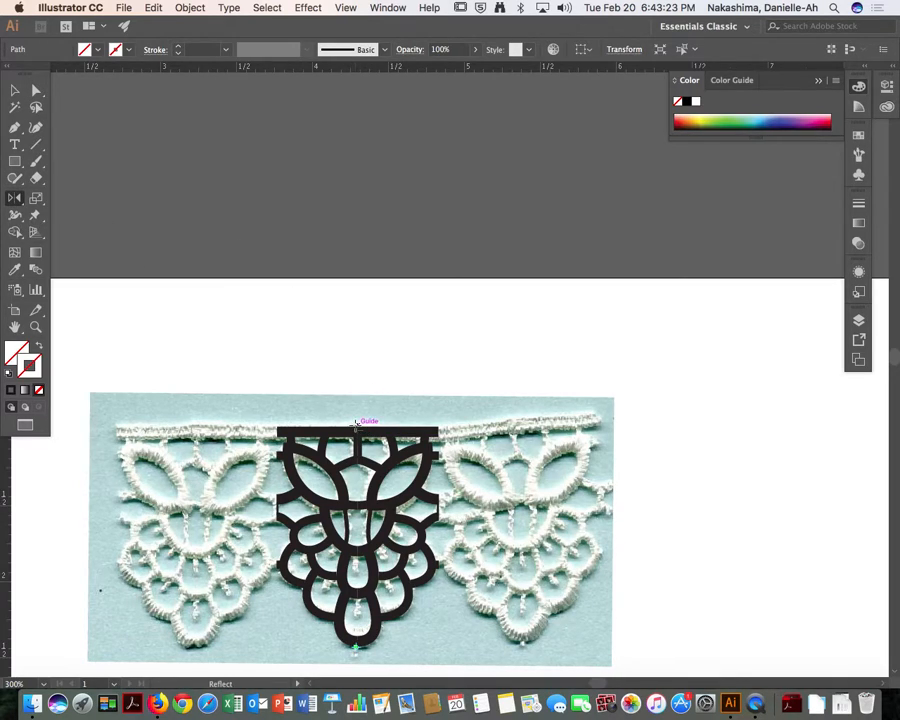
key(a)
key(super+equal)
key(super+equal)
key(space)
drag(430, 240, 409, 542)
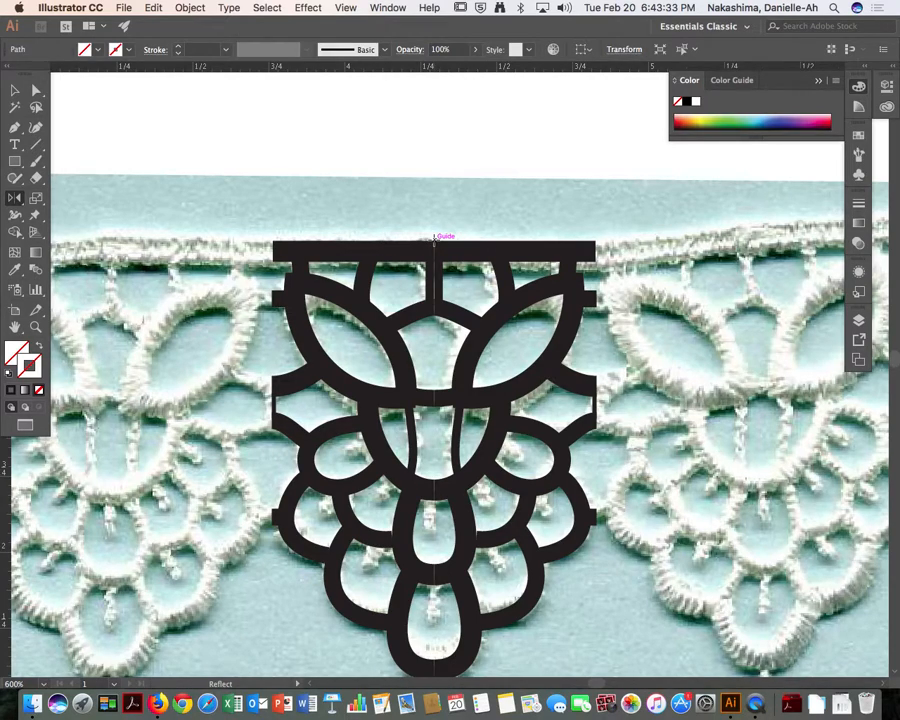
alt+click(433, 240)
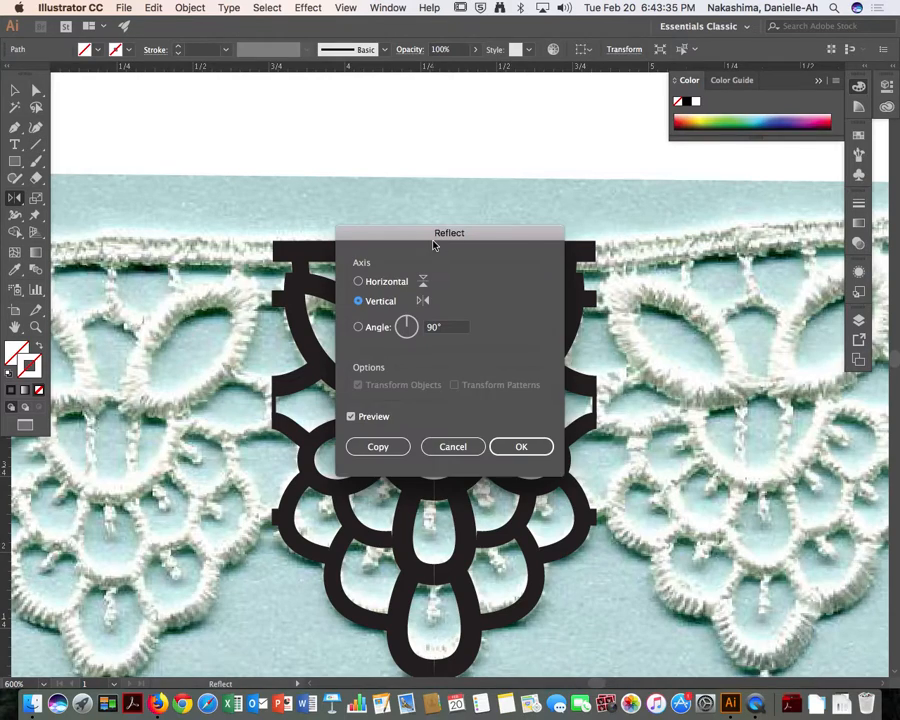
click(358, 283)
click(538, 446)
Group the traced motif with the invisible point above it
key(super+minus)
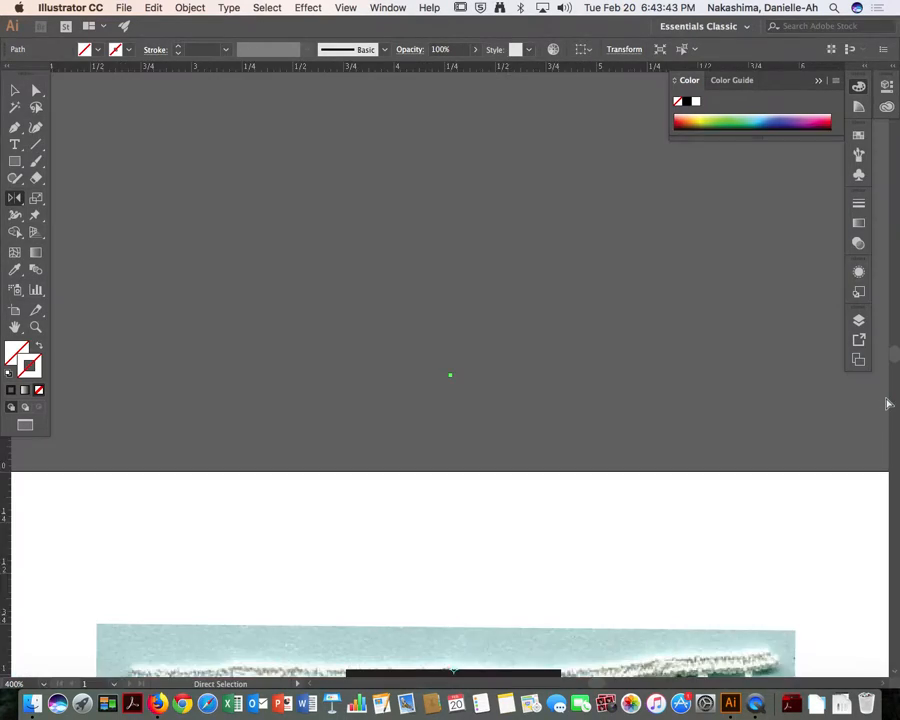
key(super+minus)
key(super+minus)
drag(672, 512, 616, 389)
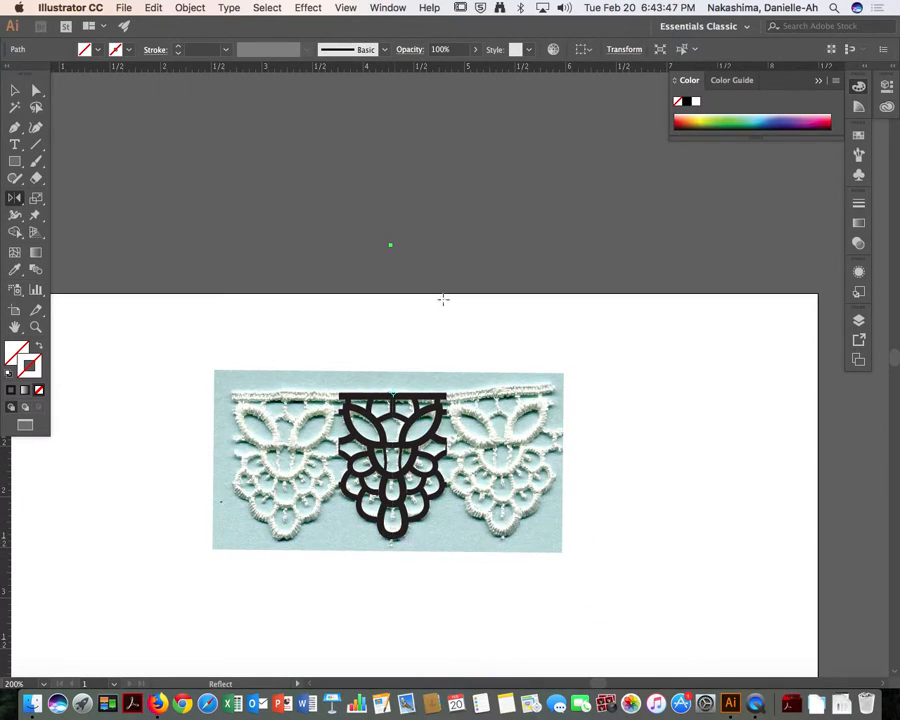
scroll(395, 235, right, 2)
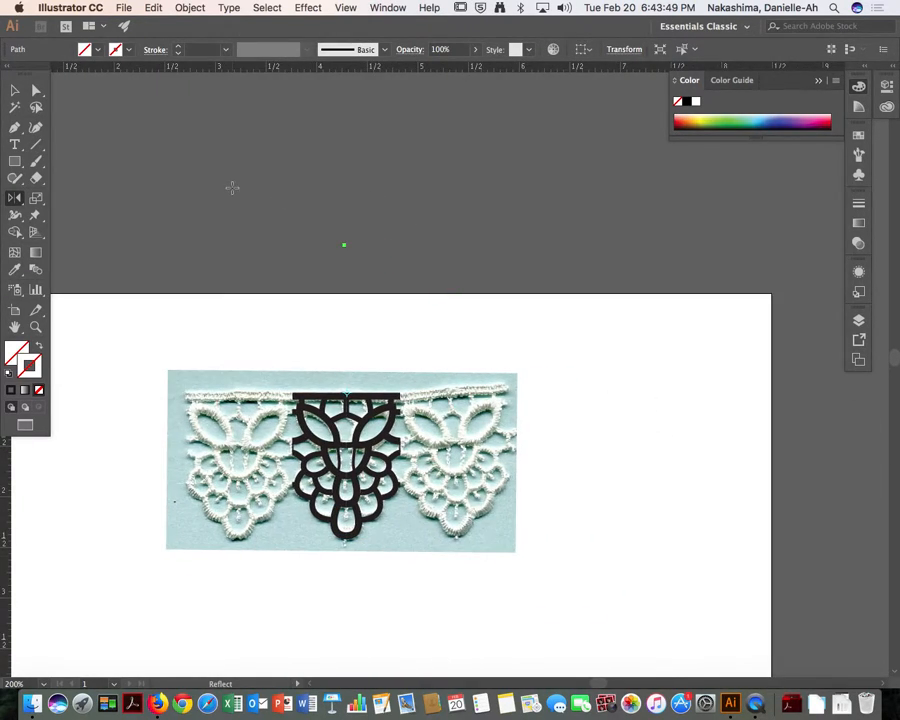
key(v)
drag(197, 169, 505, 591)
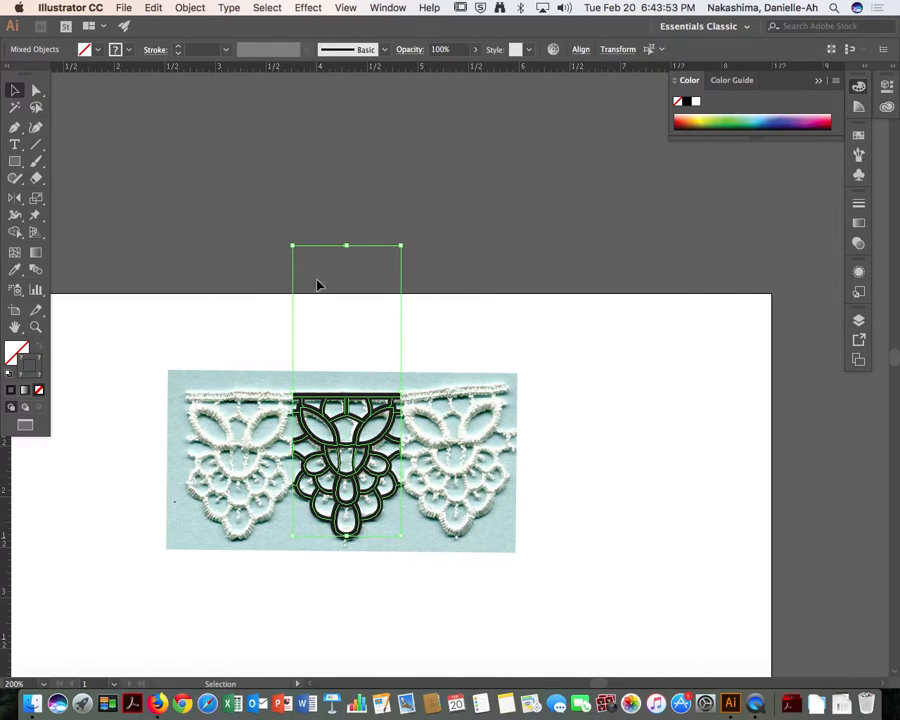
right_click(485, 196)
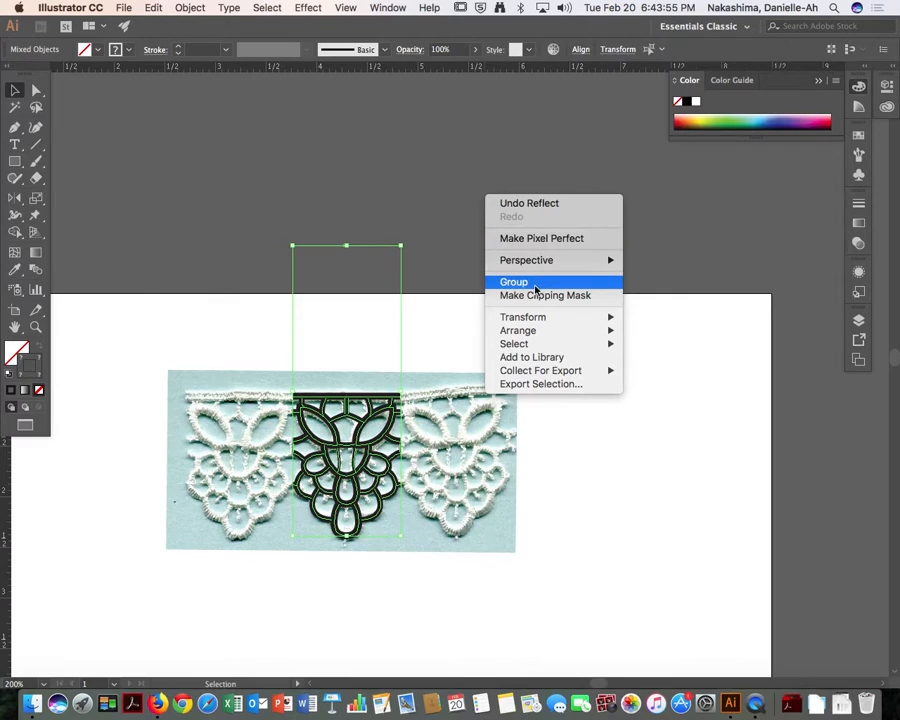
click(535, 284)
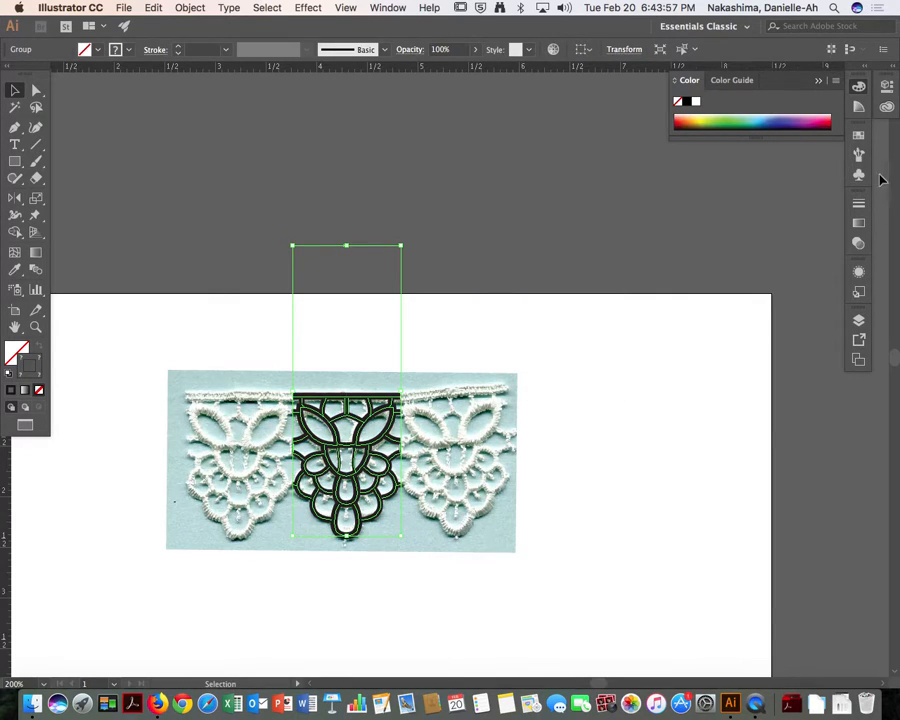
Create a new pattern brush from the grouped motif and point, keeping the default brush options
scroll(879, 183, right, 2)
click(858, 155)
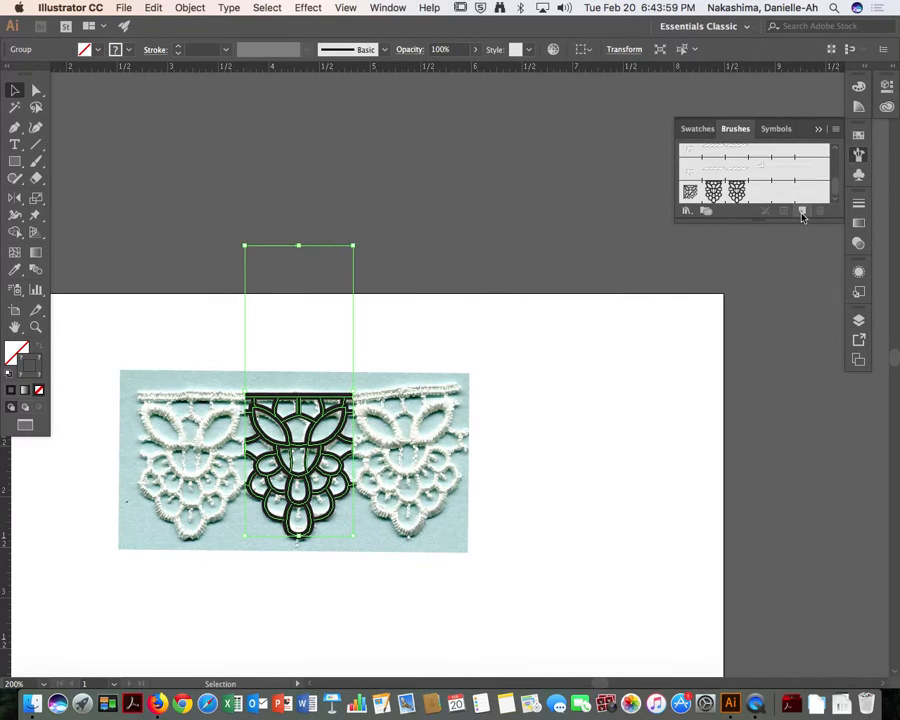
click(802, 212)
click(379, 429)
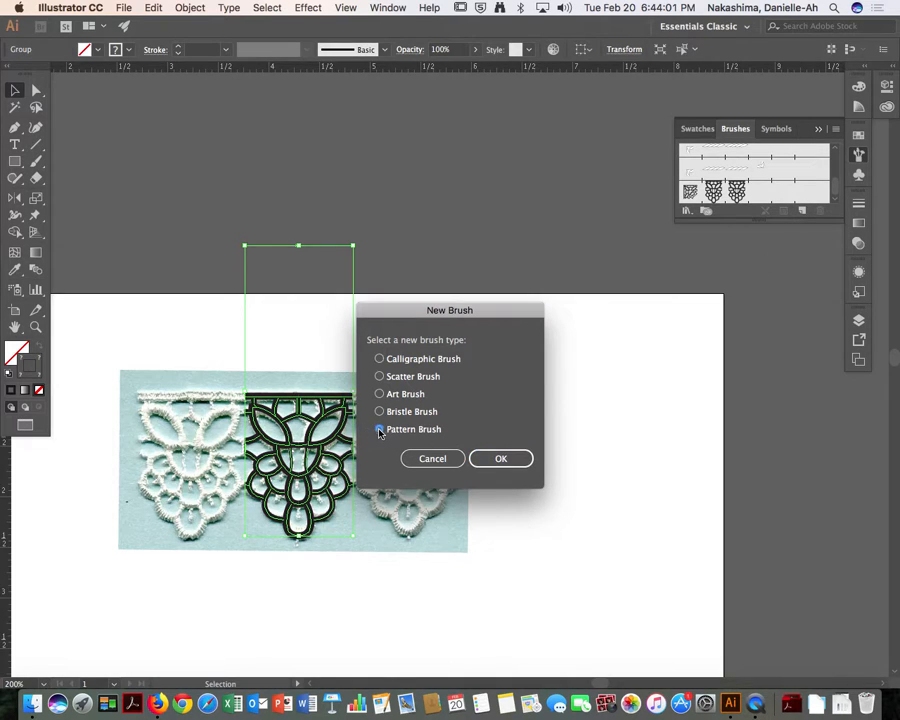
click(502, 459)
click(715, 527)
Draw a straight horizontal Pen line about 6.6 in long below the existing lace line
key(space)
drag(477, 568, 499, 5)
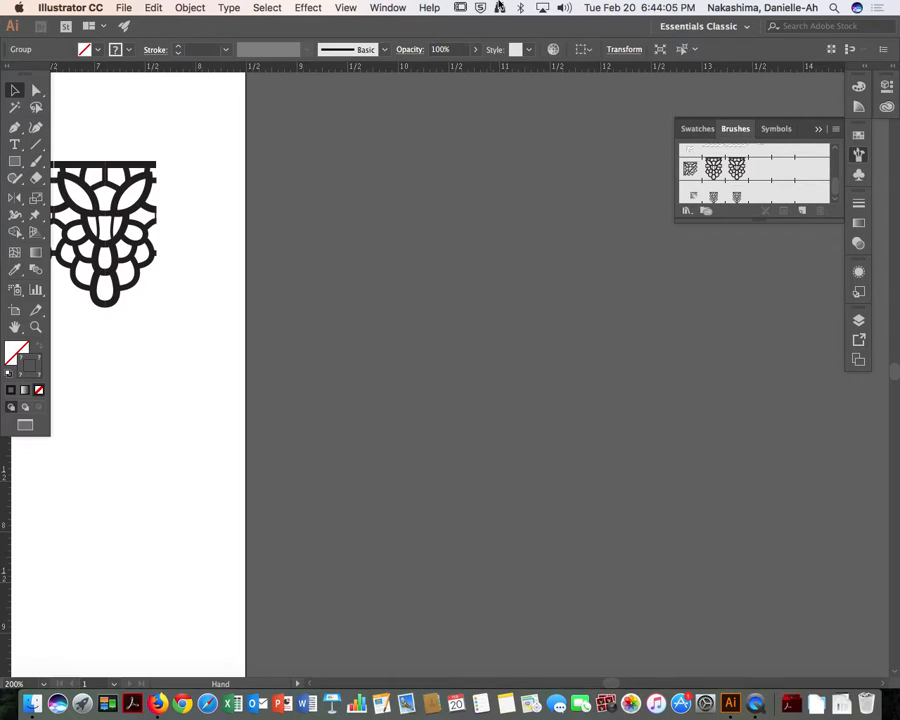
key(super+minus)
key(super+minus)
key(super+minus)
key(space)
drag(496, 564, 423, 372)
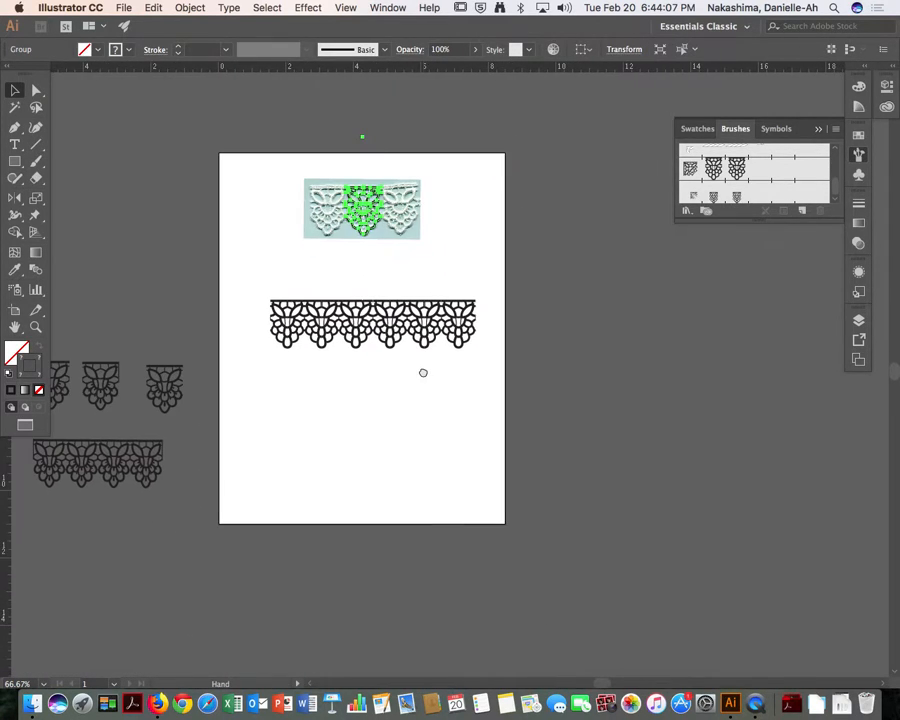
scroll(418, 364, right, 5)
click(17, 129)
key(space)
drag(130, 394, 380, 421)
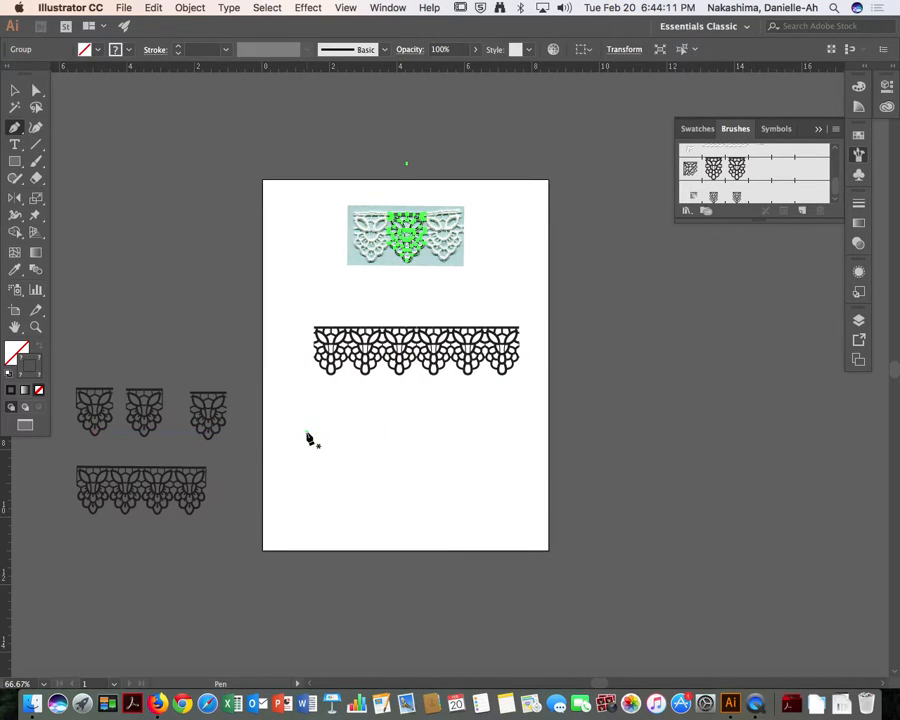
click(306, 432)
click(528, 432)
key(a)
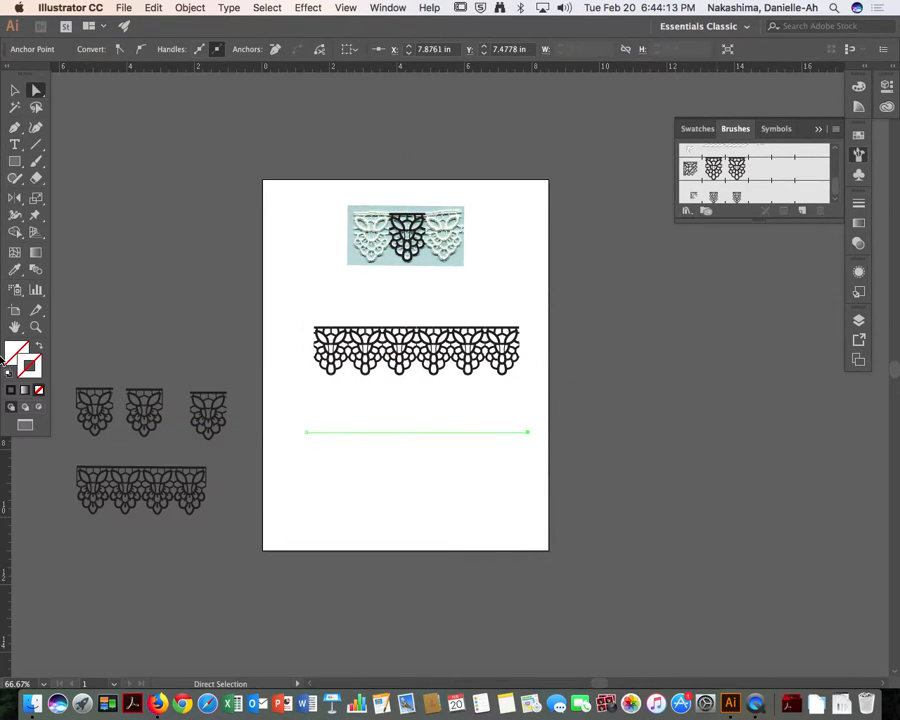
Give the new line the default fill and stroke and apply the newest lace pattern brush to it
click(10, 374)
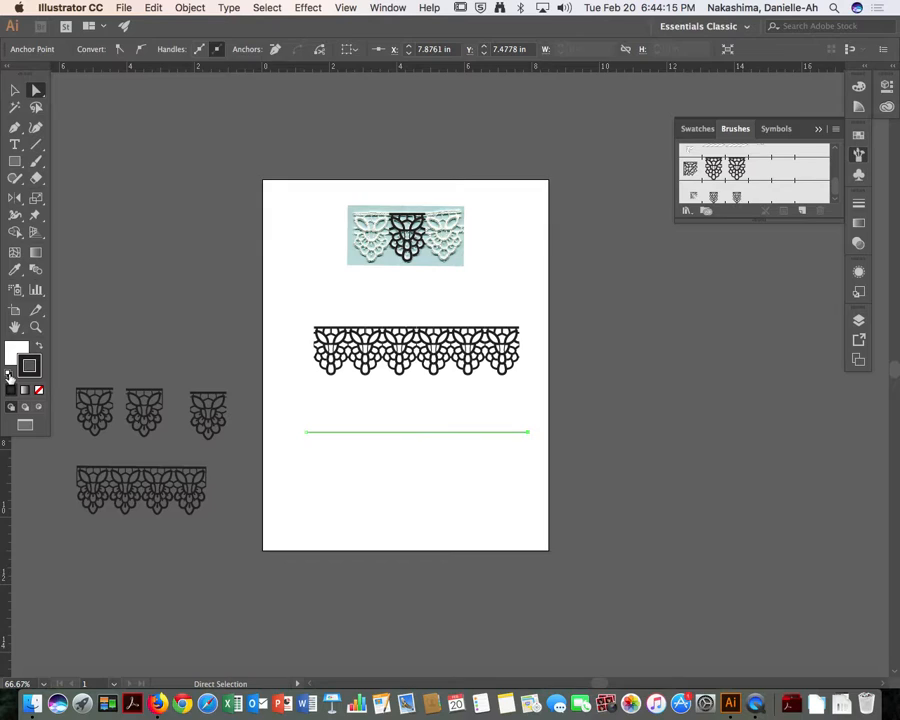
scroll(838, 187, down, 1)
click(720, 193)
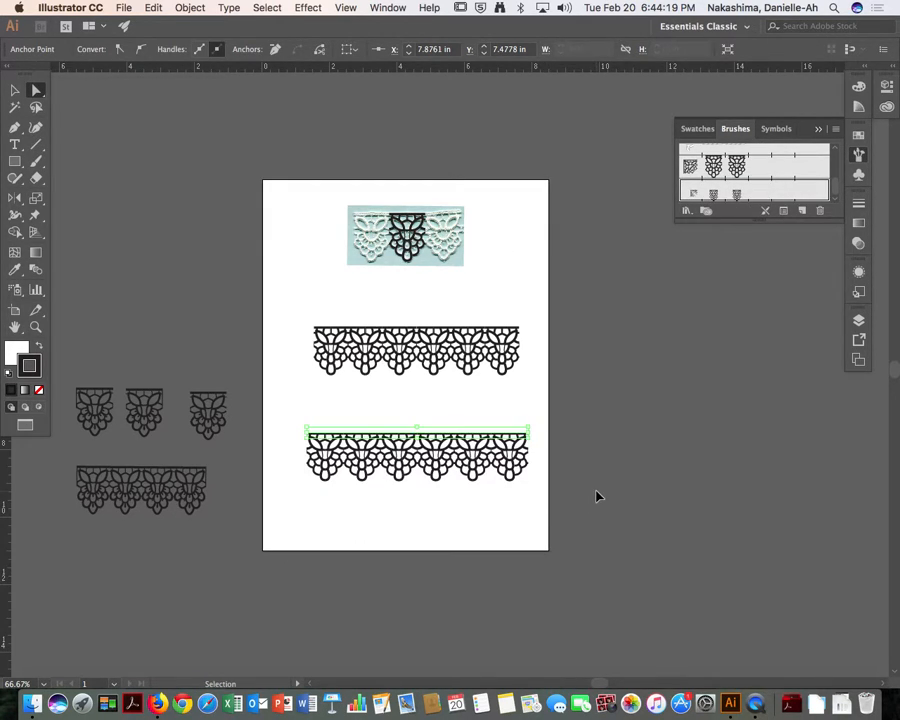
Raise the left anchor point of the new lace line by about 0.7 in so the line slopes
key(super+equal)
key(super+equal)
key(super+equal)
drag(219, 541, 530, 525)
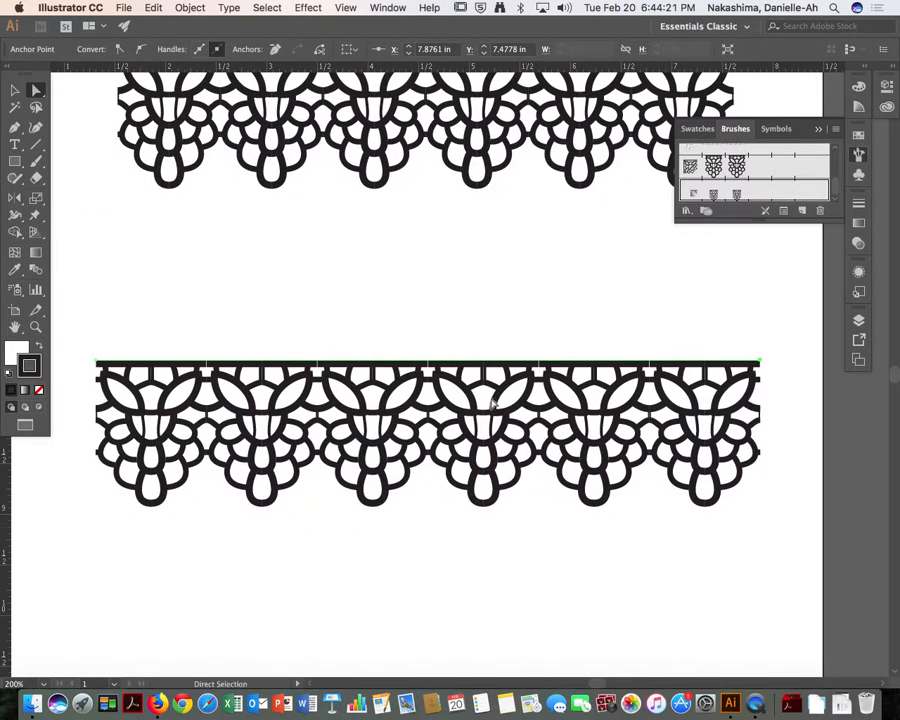
click(97, 362)
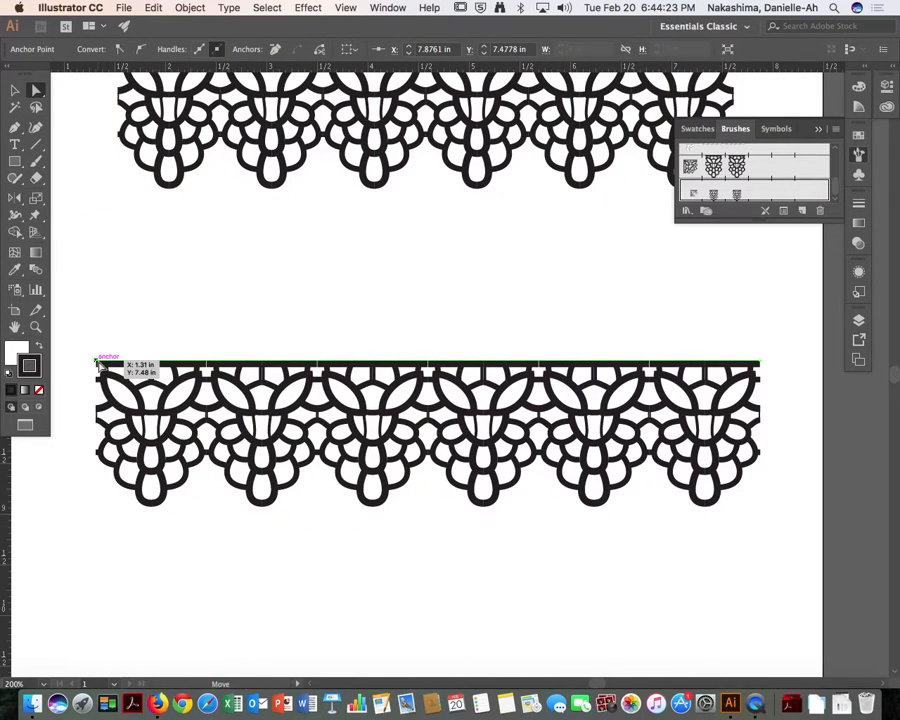
drag(97, 362, 101, 288)
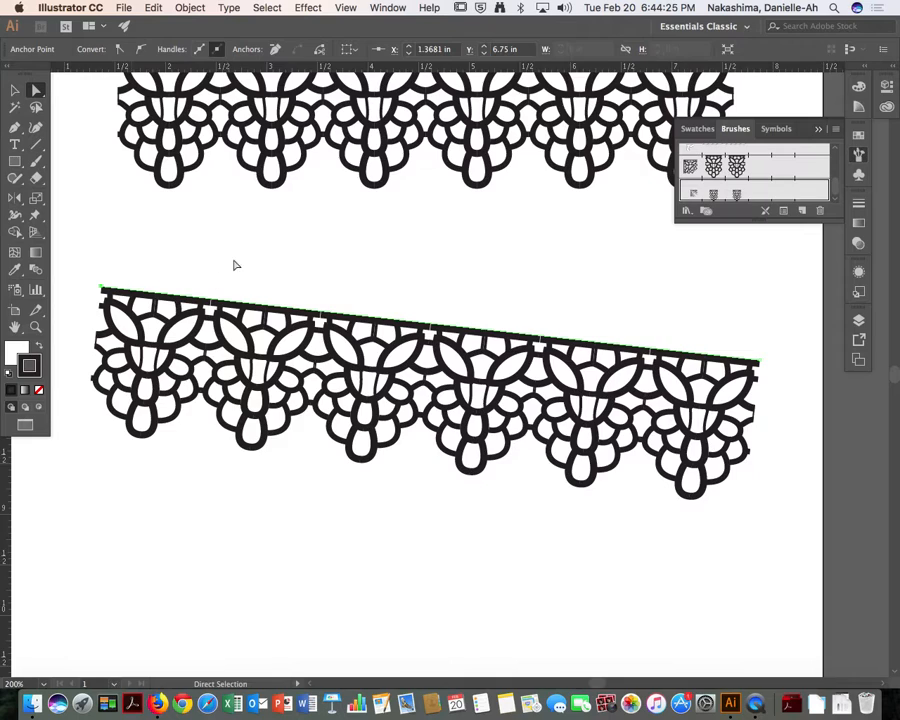
Compare where the path runs through the upper lace line with the path of the sloping one
drag(235, 263, 243, 390)
drag(127, 162, 298, 368)
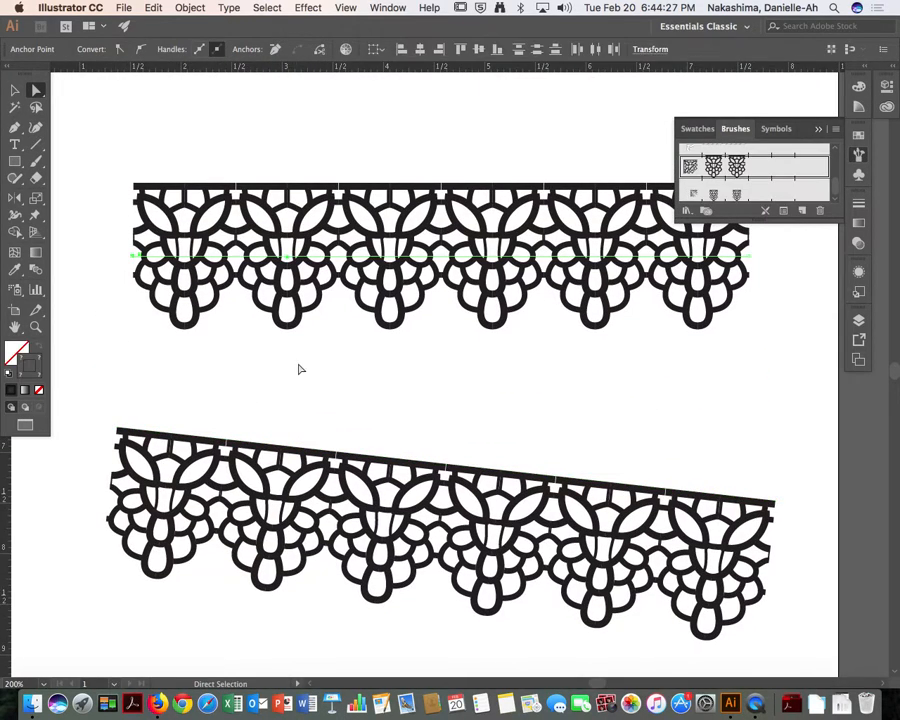
click(414, 406)
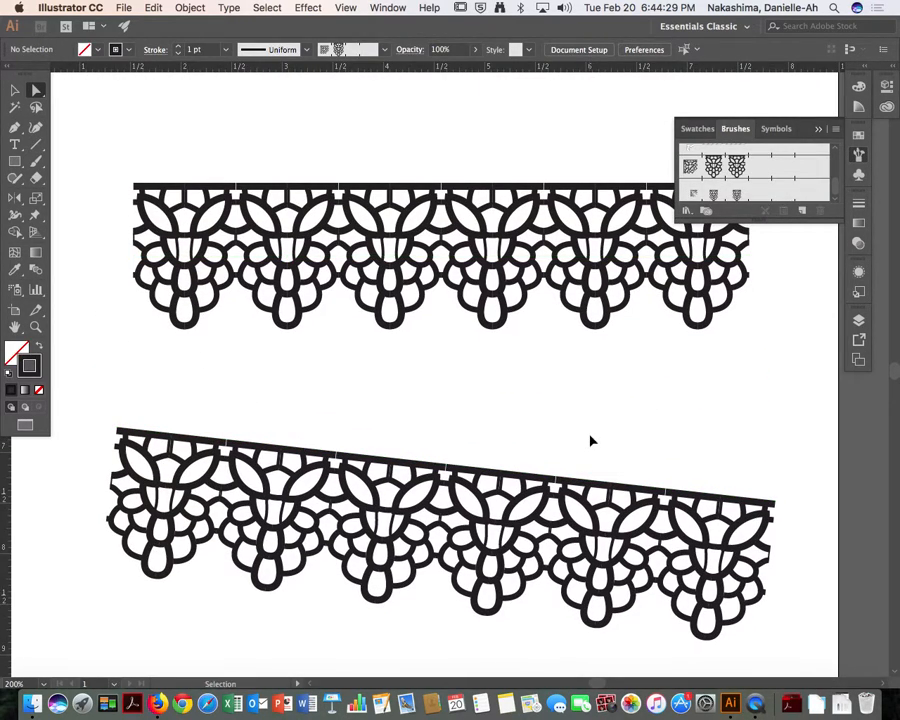
Set the newest lace pattern brush's fixed scale to 44% and update the sloping line that uses it
key(super+minus)
key(super+minus)
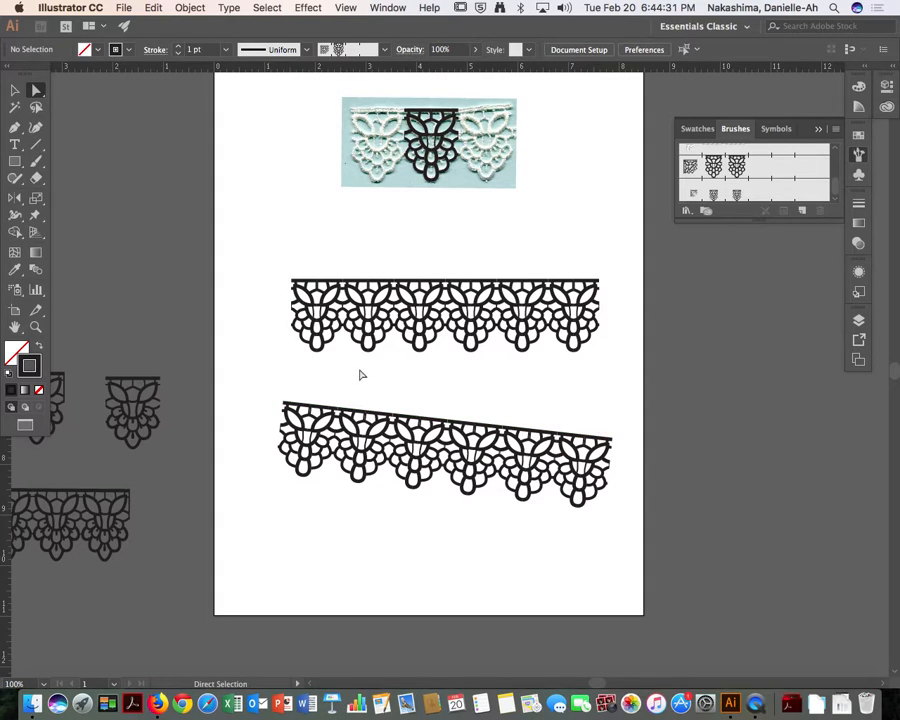
drag(368, 338, 393, 523)
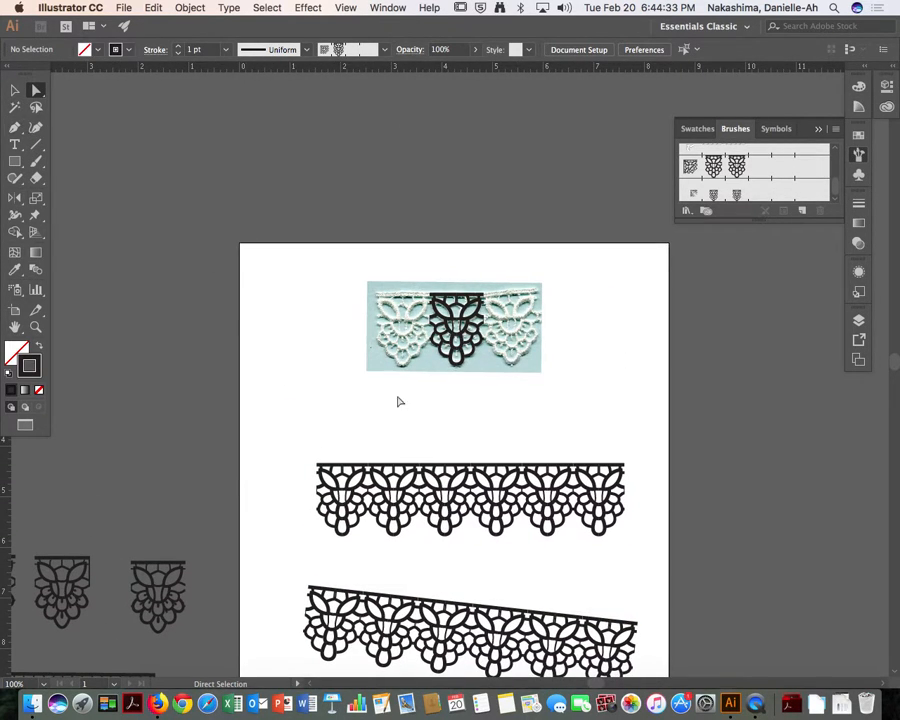
key(v)
click(481, 580)
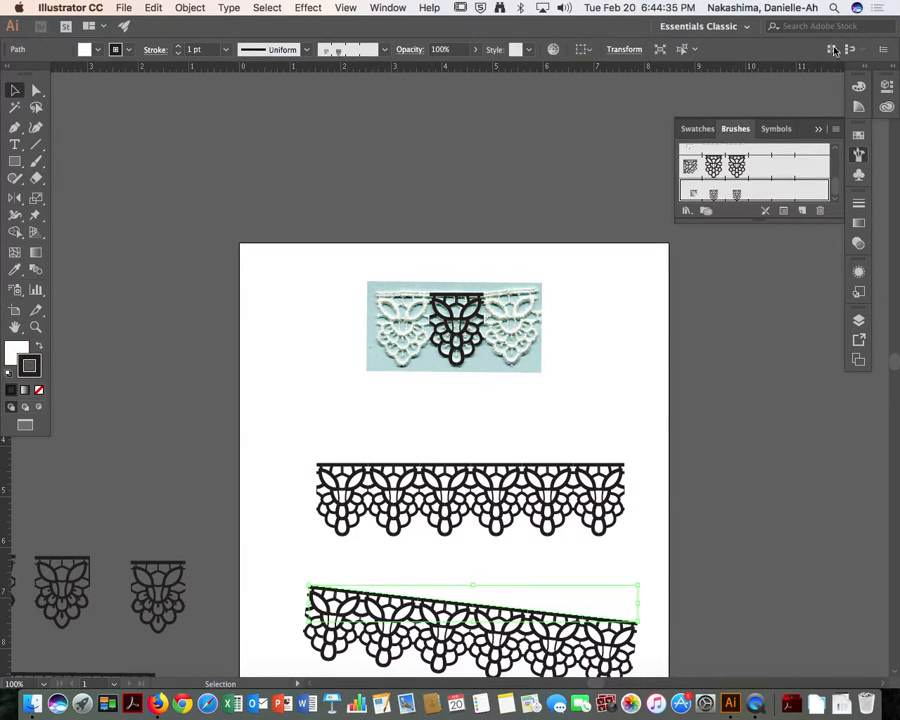
double_click(789, 197)
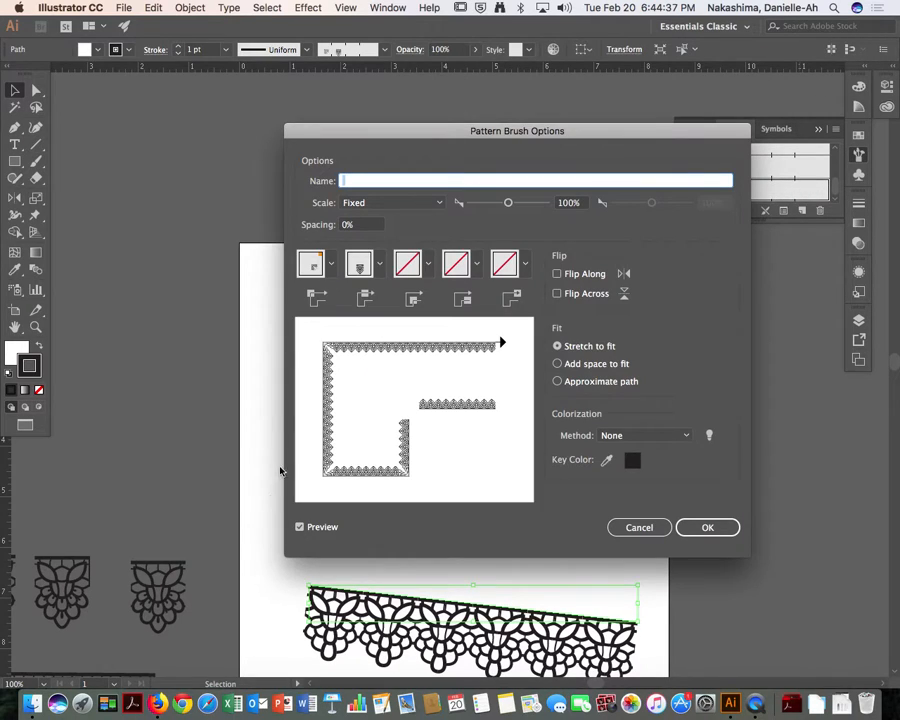
drag(509, 205, 488, 208)
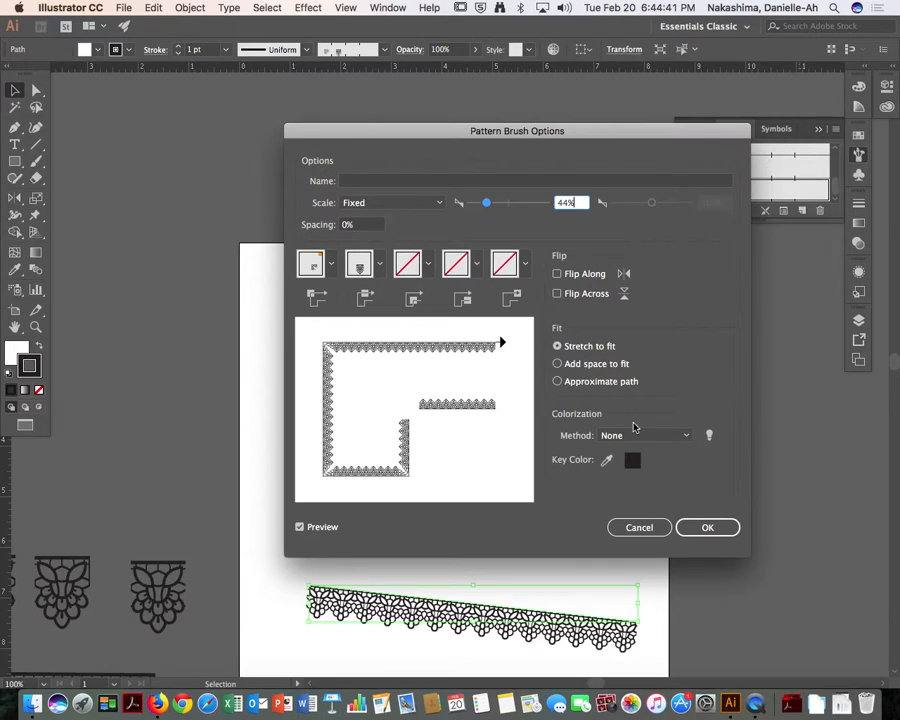
click(712, 527)
click(428, 379)
Draw a skirt panel with straight sides and a gently curved hem beside the artboard using the Pen tool
drag(345, 274, 442, 314)
click(15, 127)
click(160, 155)
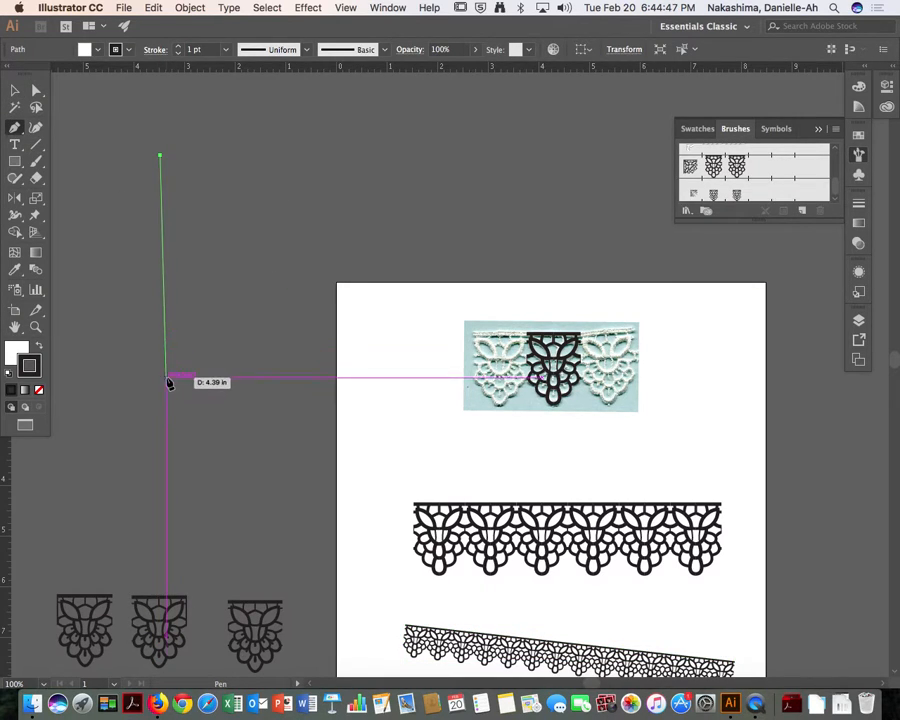
click(149, 421)
drag(414, 437, 478, 424)
click(405, 435)
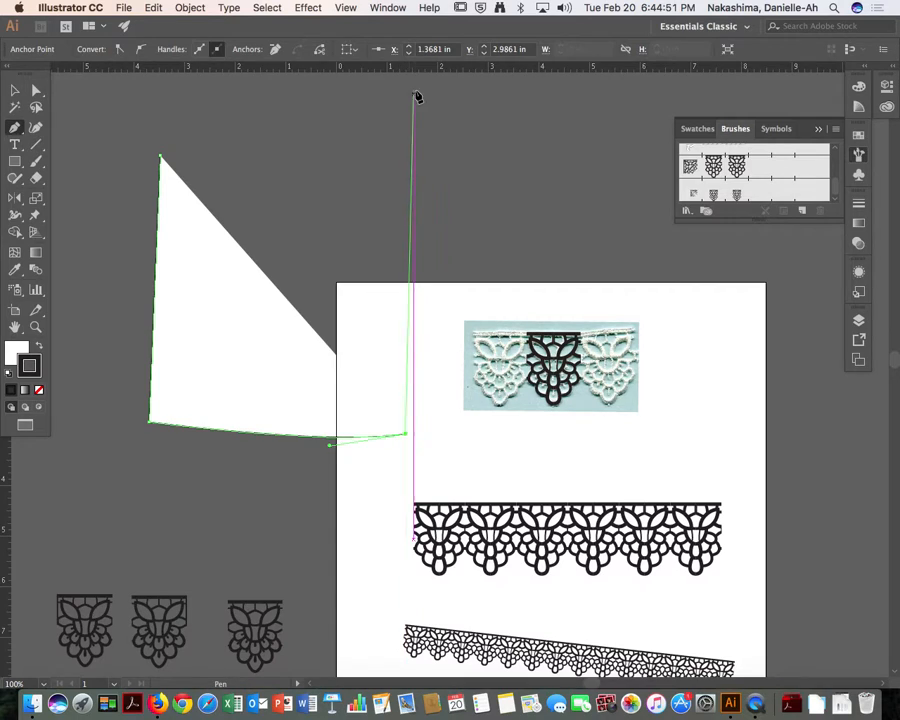
click(379, 157)
Move the skirt panel's lower-right corner anchor about 0.1 in inward and 0.29 in up
key(a)
click(393, 453)
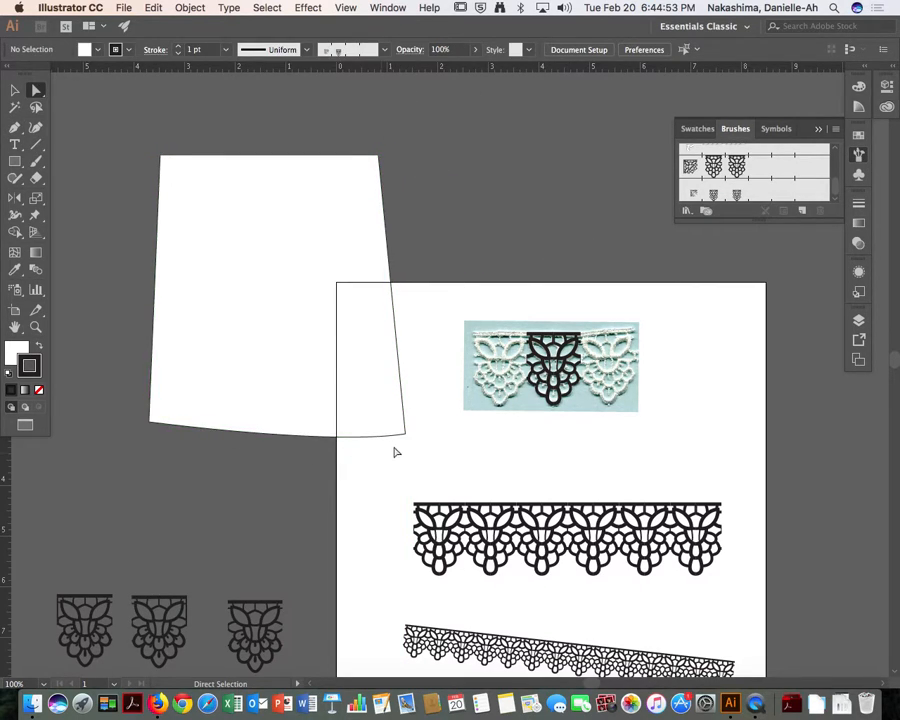
drag(405, 433, 400, 425)
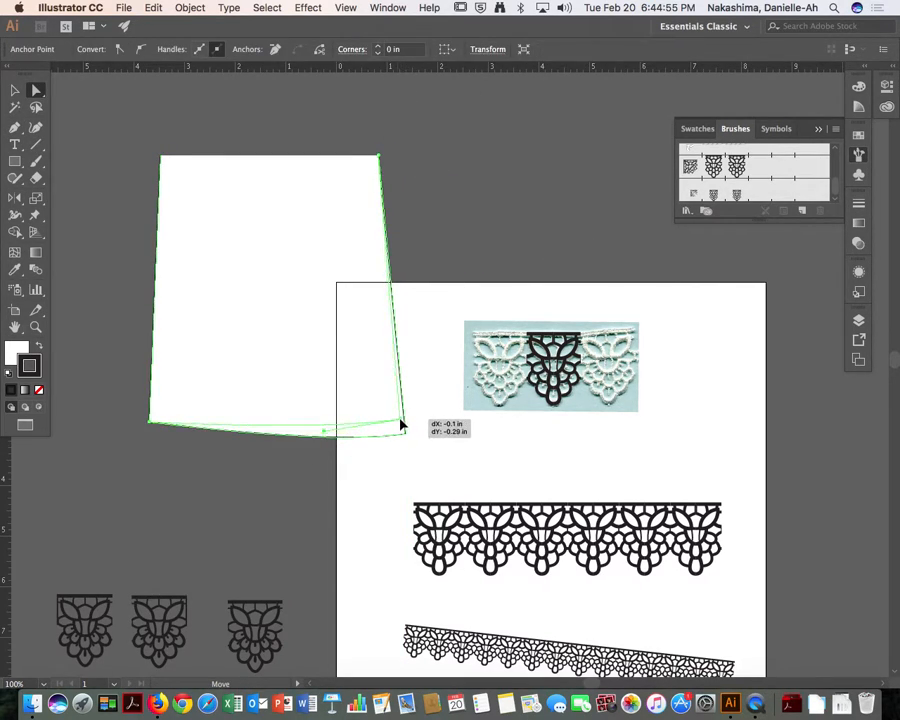
click(273, 460)
Copy only the skirt panel's hem segment and paste it in front of the original
drag(273, 460, 297, 383)
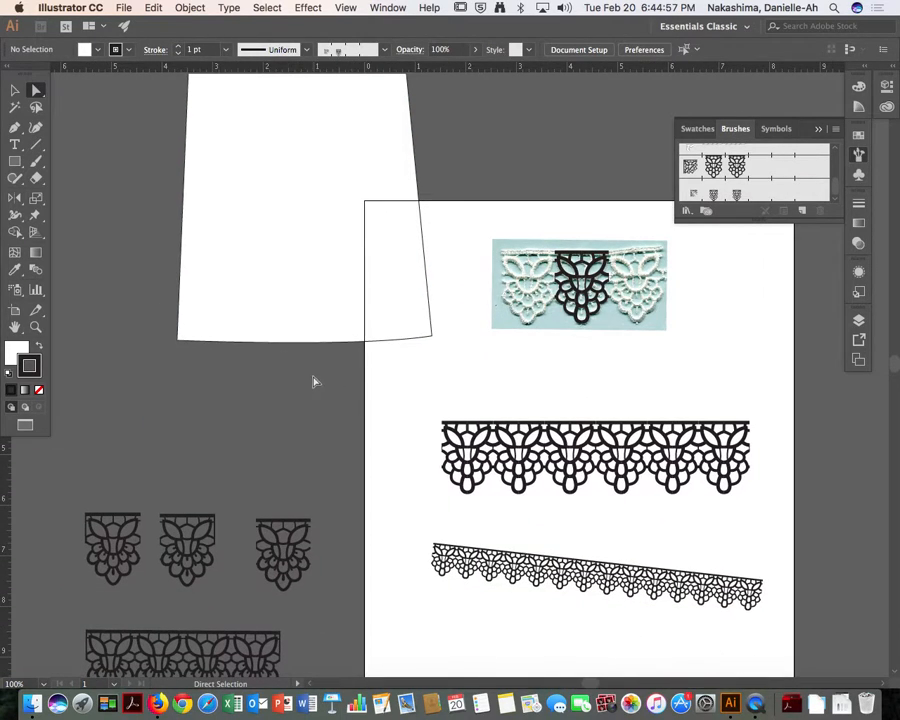
click(271, 309)
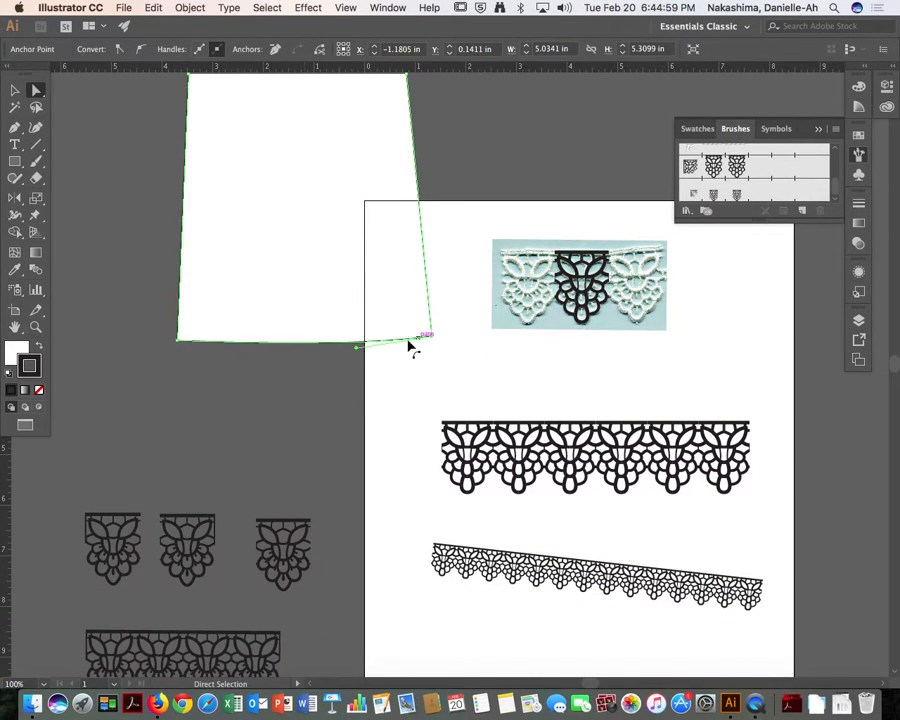
scroll(178, 48, right, 1)
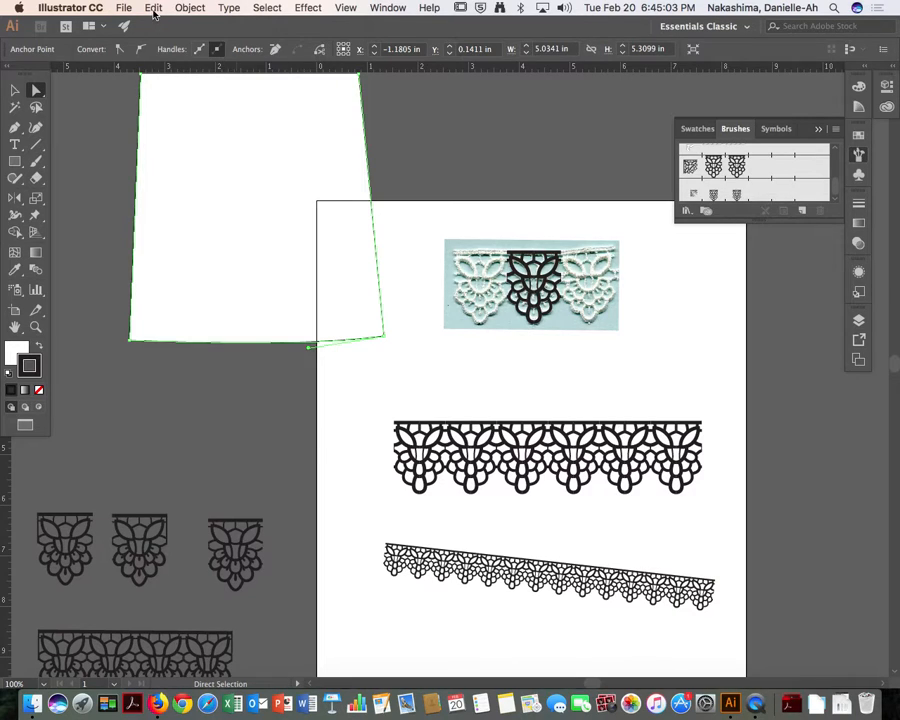
click(153, 8)
click(163, 73)
click(155, 8)
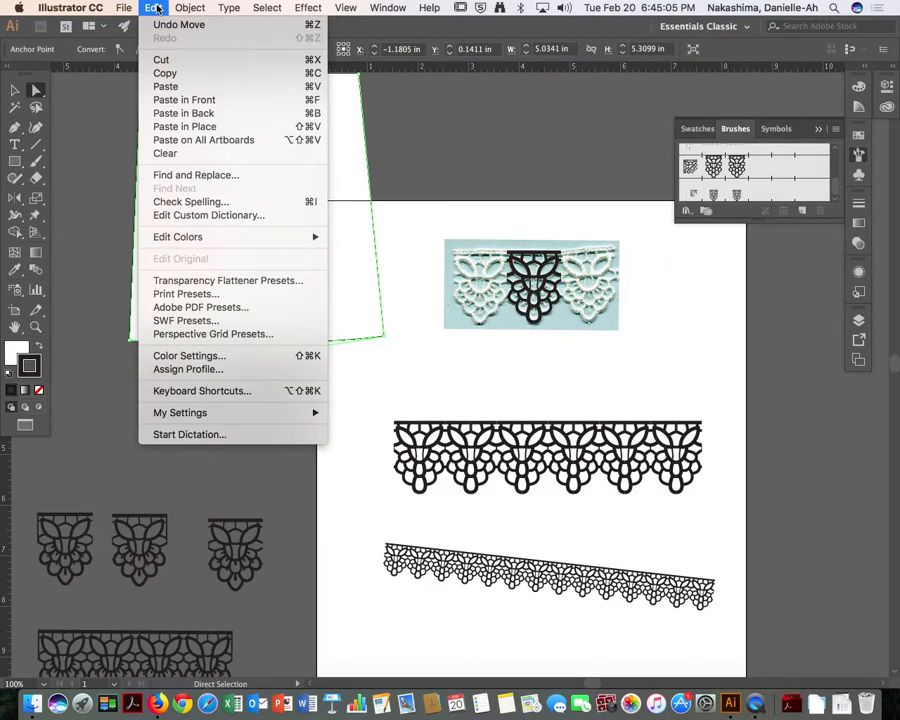
click(190, 100)
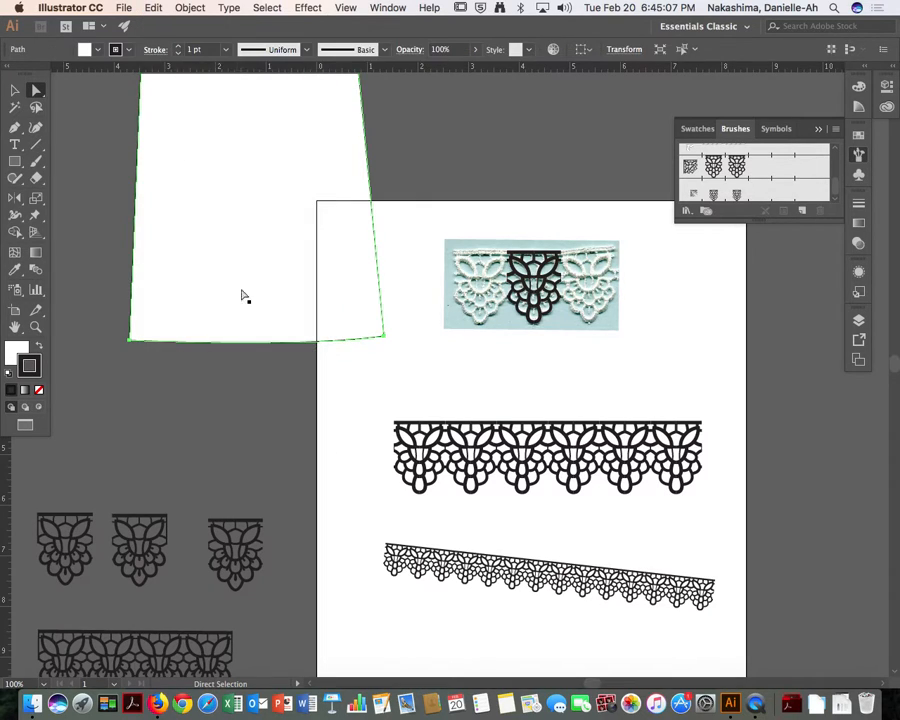
Apply the newest lace pattern brush to the pasted hem segment
click(185, 369)
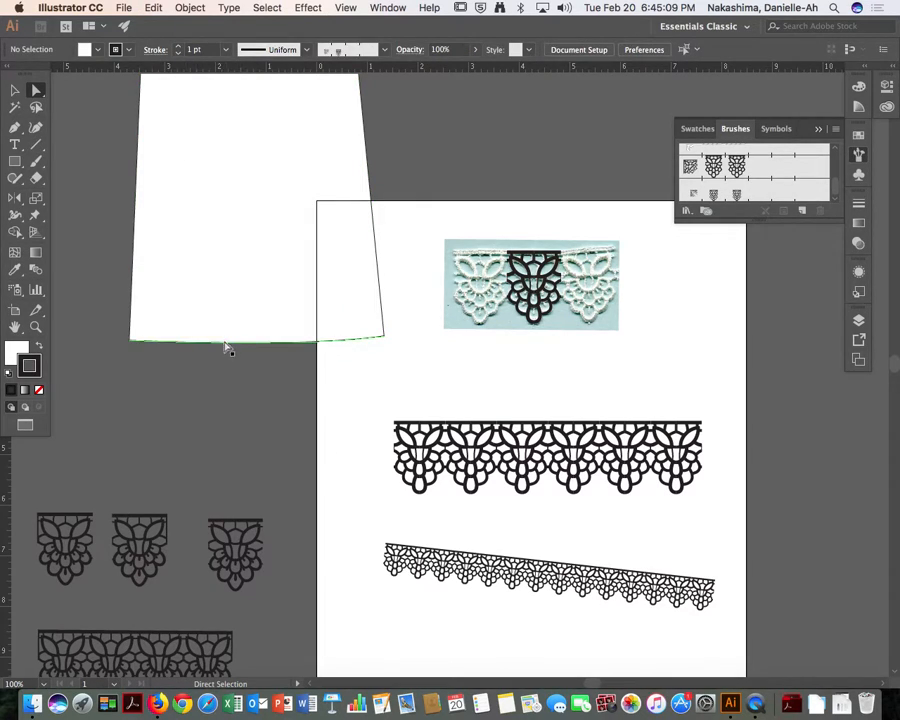
click(226, 345)
scroll(686, 336, right, 5)
scroll(689, 219, left, 8)
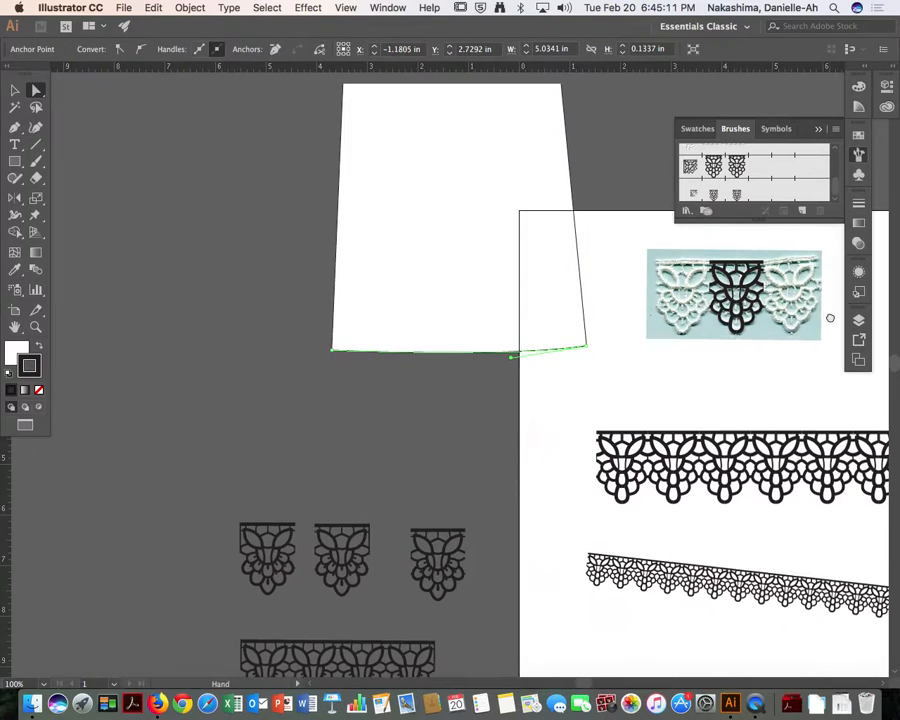
click(737, 194)
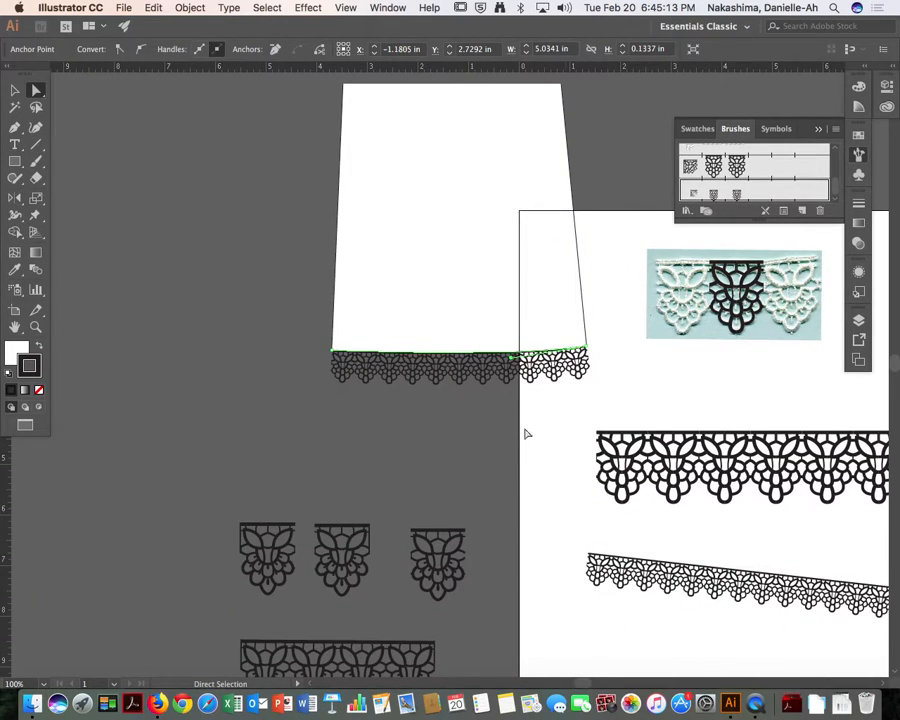
click(370, 451)
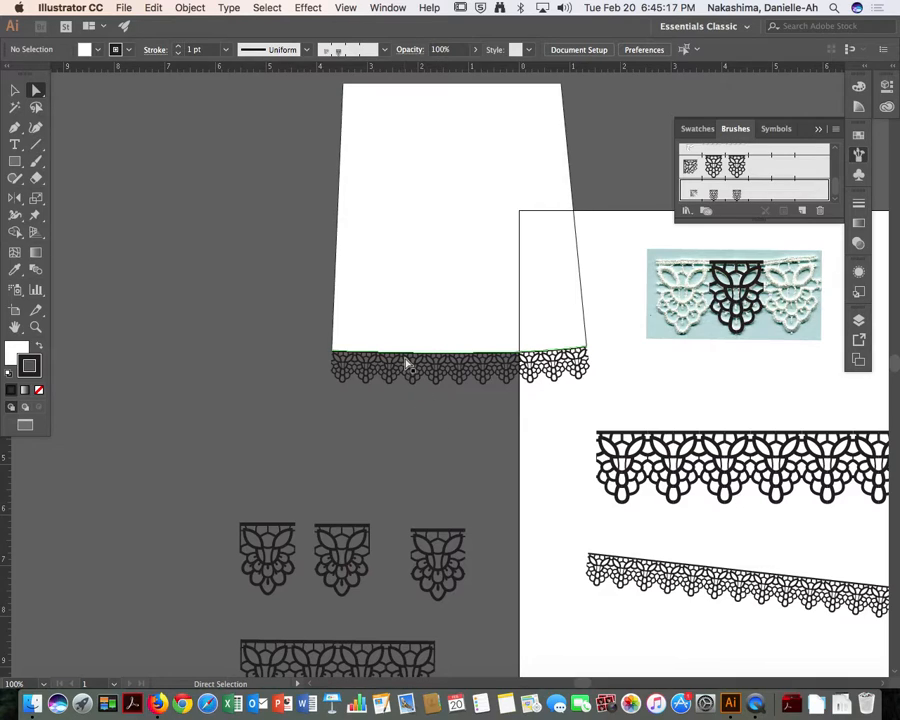
Examine how the lace trim follows the skirt hem and how its right end meets the side seam
click(478, 360)
click(450, 451)
drag(460, 346, 388, 436)
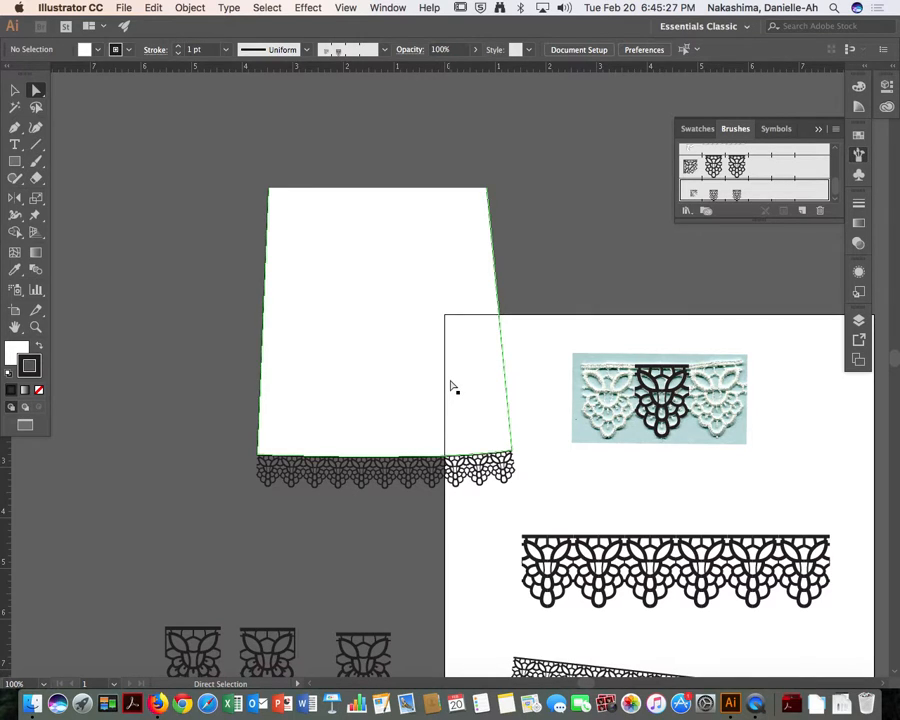
key(space)
drag(542, 496, 379, 430)
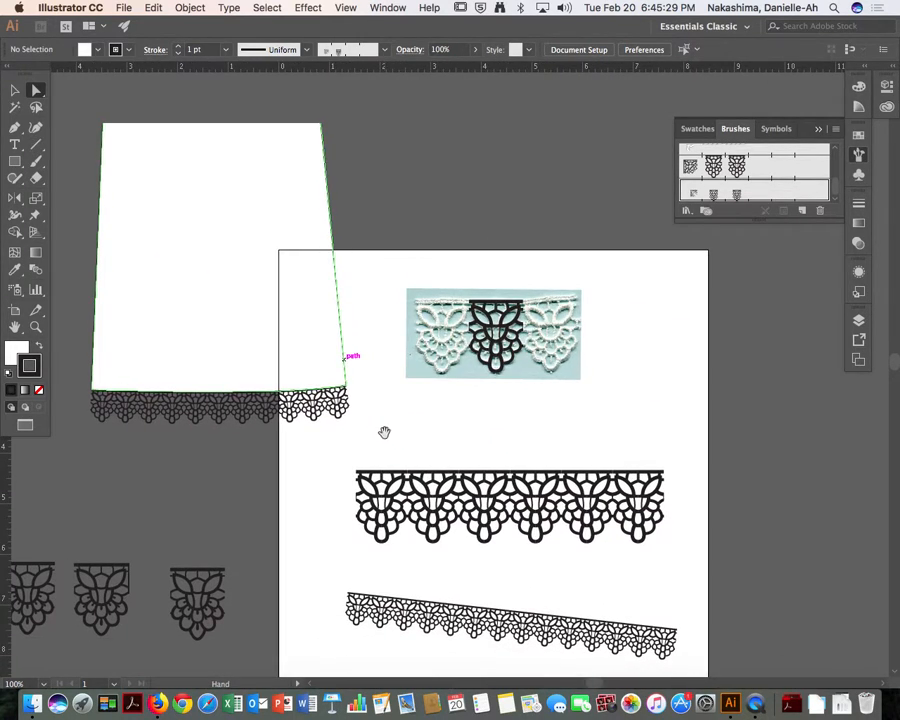
key(super+equal)
key(super+equal)
key(super+equal)
key(space)
drag(217, 443, 735, 405)
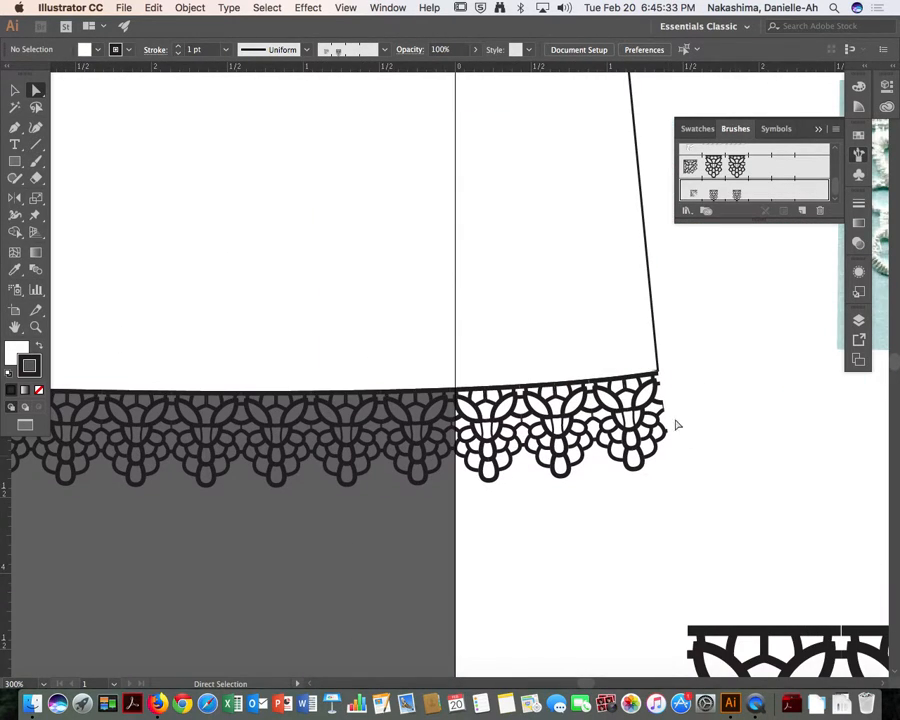
key(space)
drag(780, 438, 194, 559)
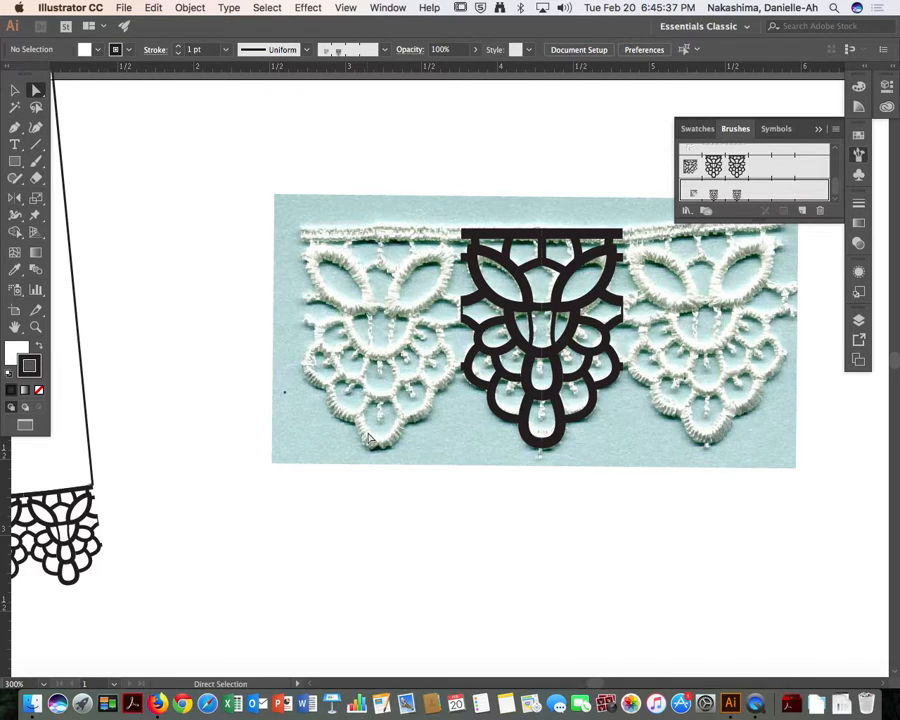
Duplicate the traced lace motif from the reference photo and place the copy at the artboard's right edge
key(space)
drag(584, 547, 427, 500)
key(v)
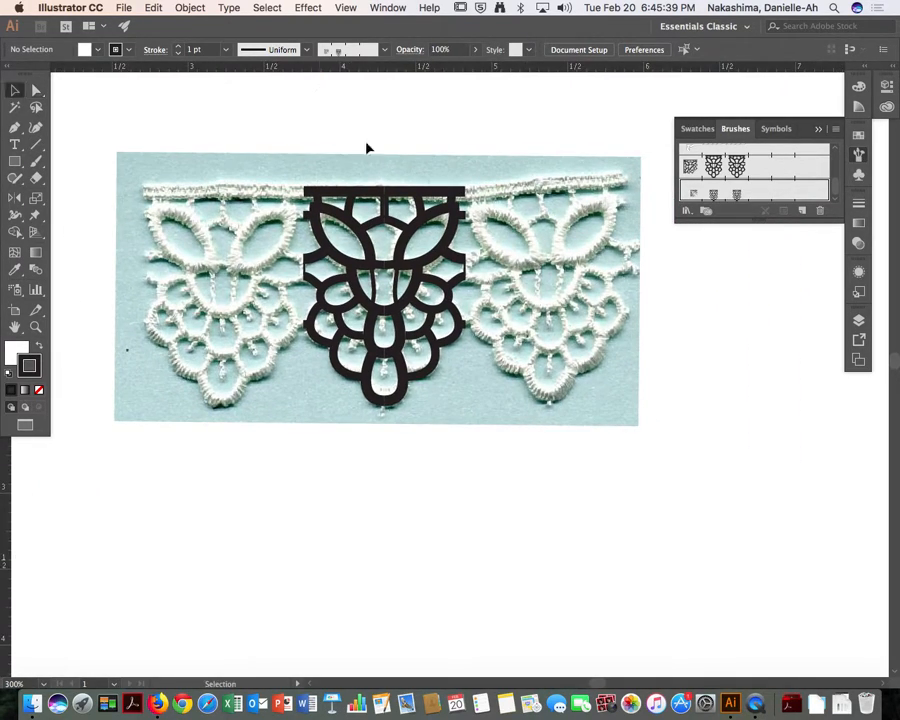
click(363, 199)
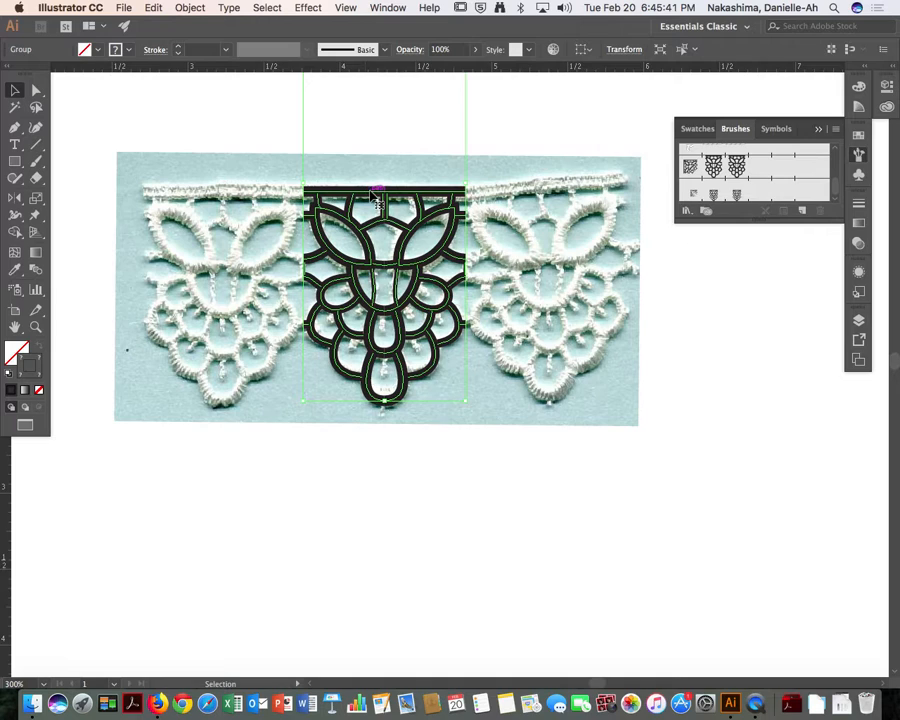
drag(372, 195, 437, 382)
scroll(482, 432, down, 2)
scroll(482, 432, right, 10)
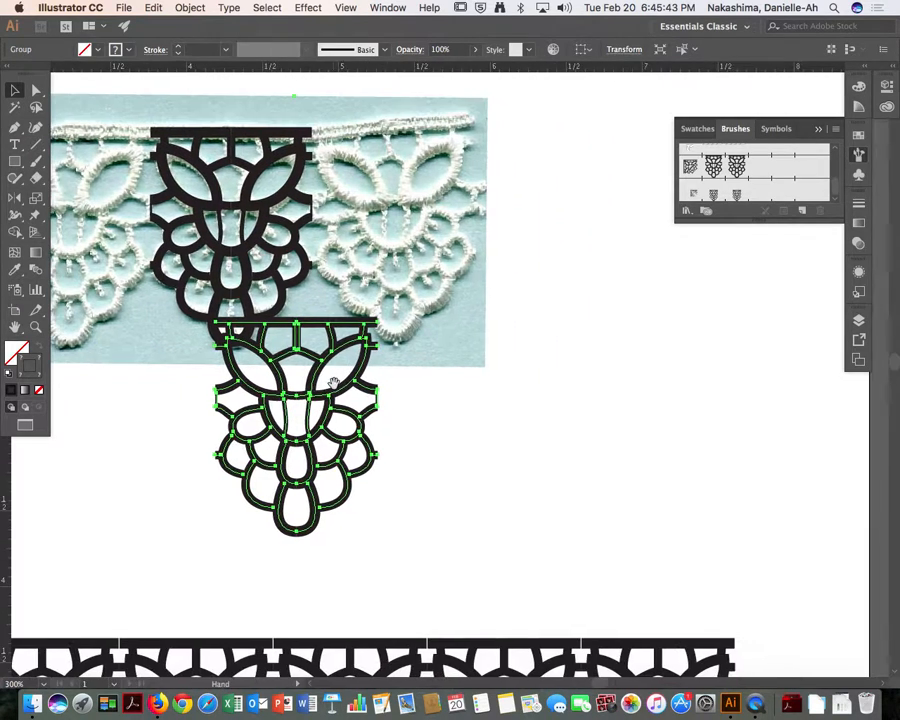
key(super+minus)
key(super+minus)
key(space)
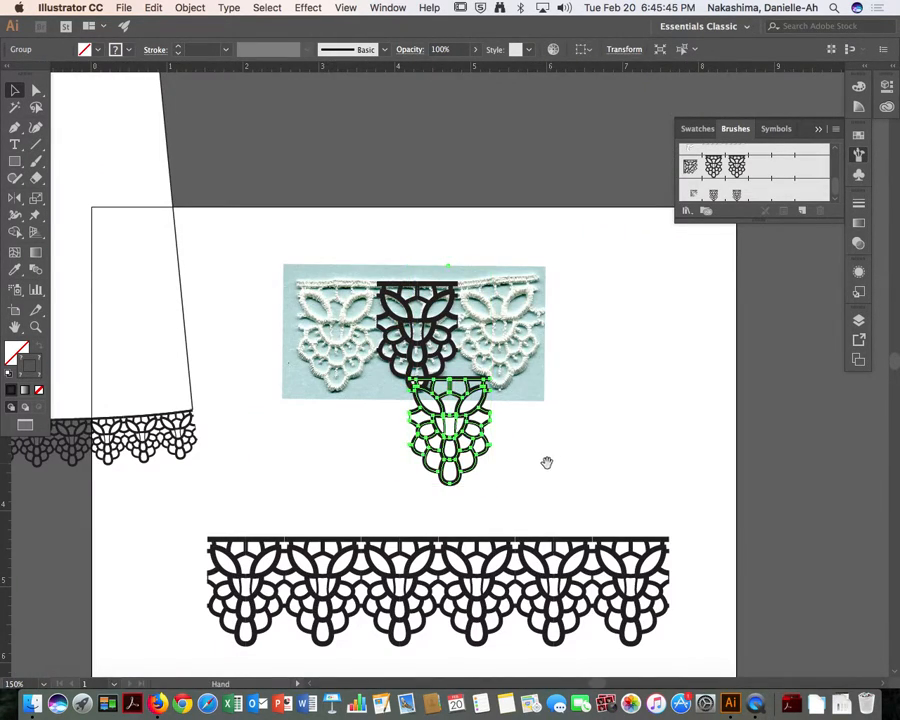
drag(550, 461, 343, 480)
drag(252, 402, 516, 378)
Extend the copied motif's top bar from its left end with a vertical line down to the lowest left connector
key(a)
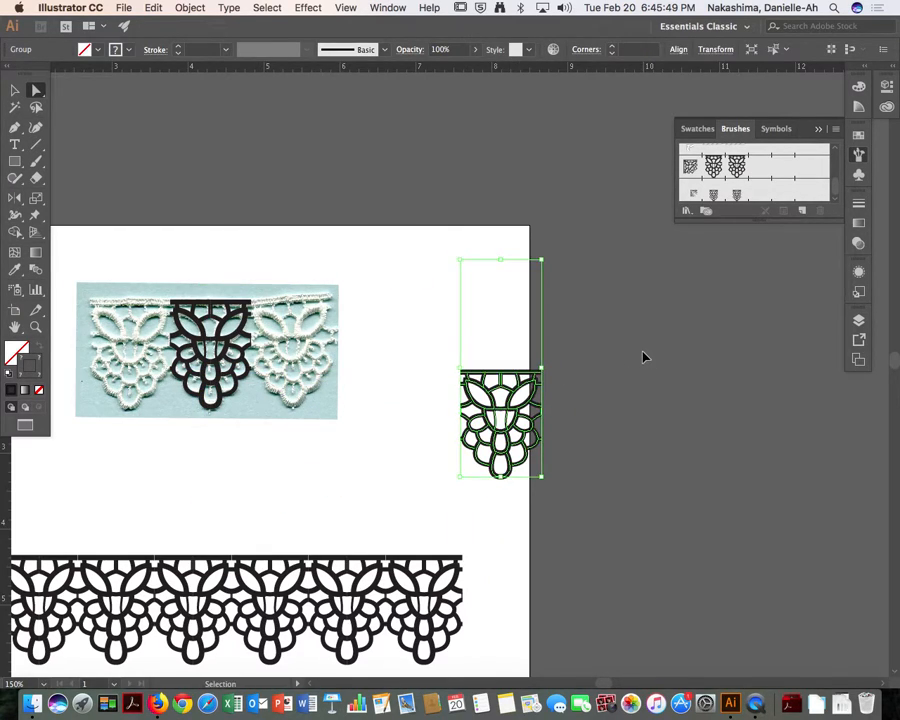
key(super+plus)
key(super+plus)
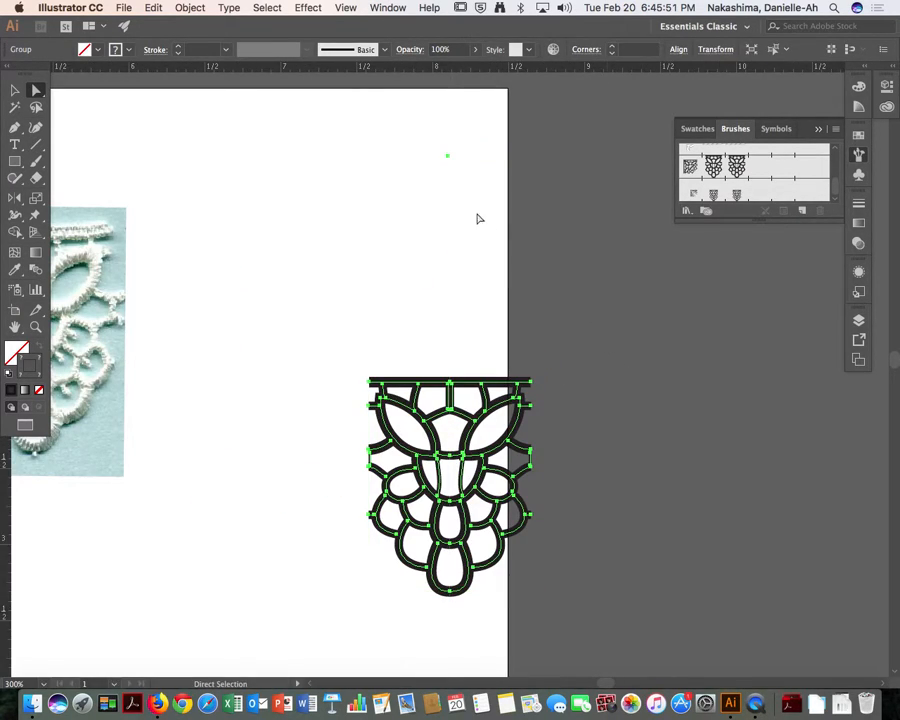
click(336, 338)
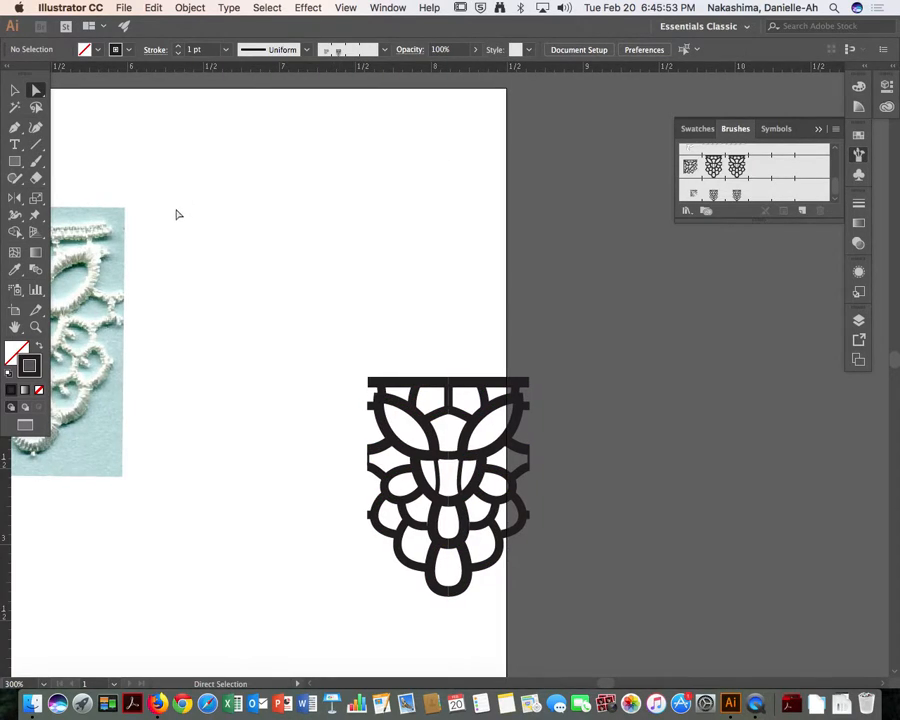
click(15, 127)
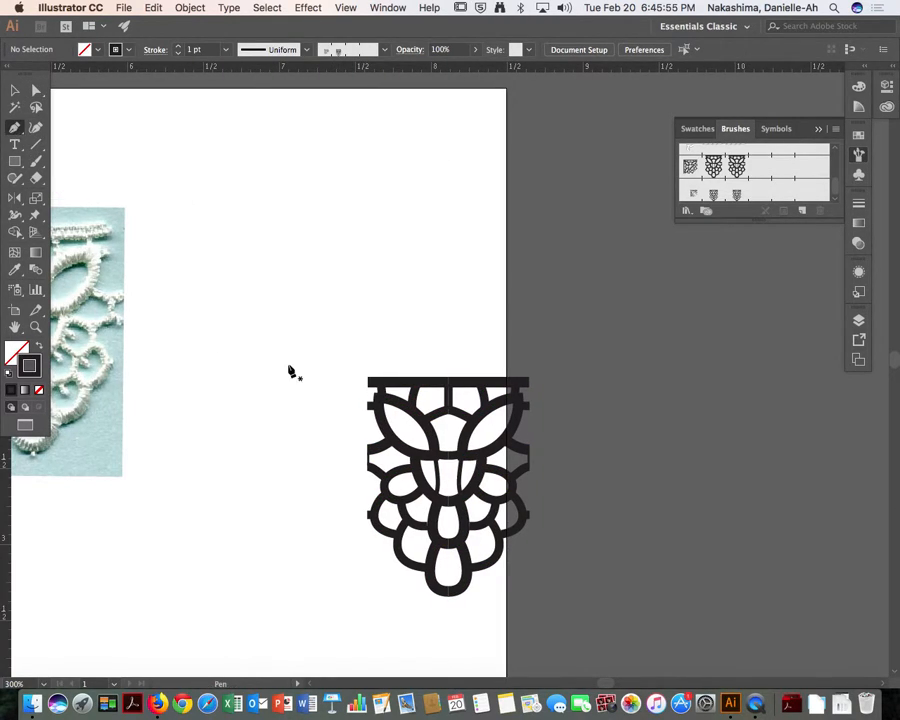
click(370, 381)
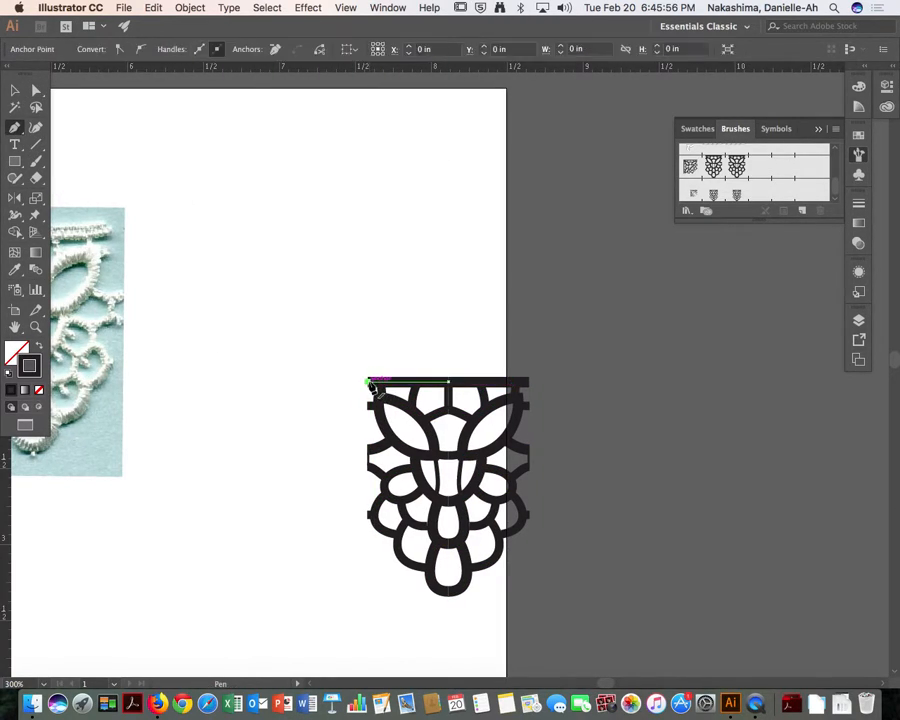
click(368, 515)
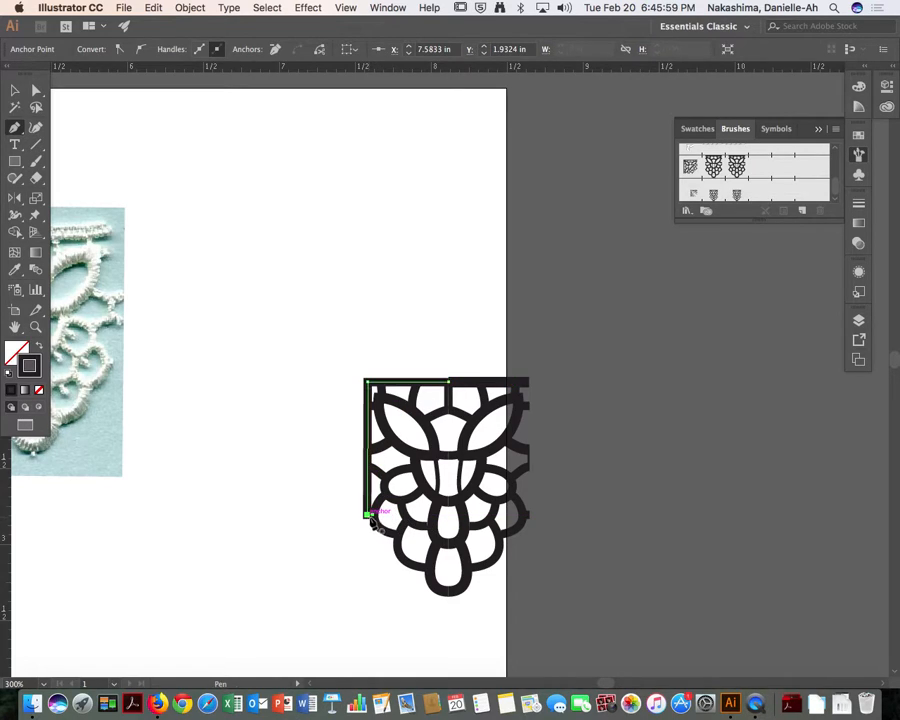
key(a)
click(613, 526)
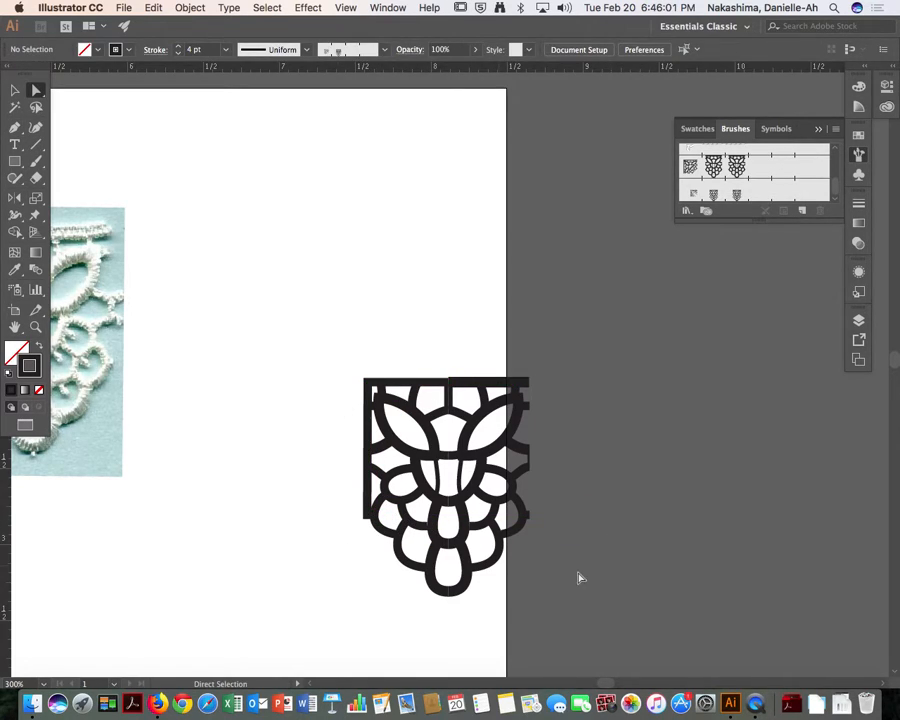
Copy the motif with the left edge line and place the duplicate beside it, off the artboard
scroll(578, 577, down, 2)
scroll(578, 577, right, 3)
key(v)
drag(215, 295, 532, 606)
key(a)
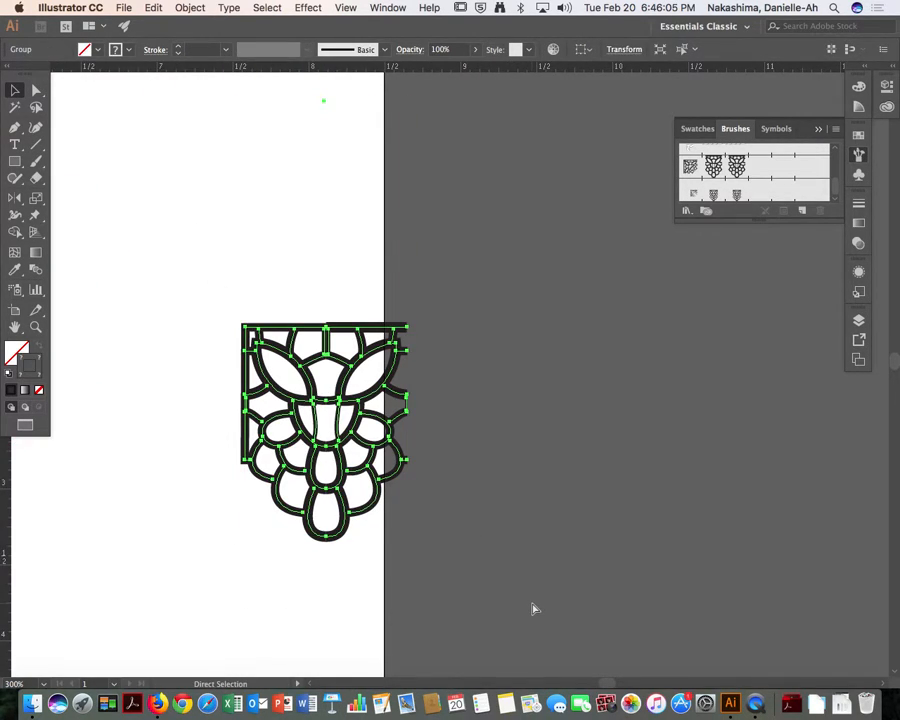
key(v)
key(ctrl+c)
key(ctrl+v)
drag(466, 376, 547, 302)
click(731, 490)
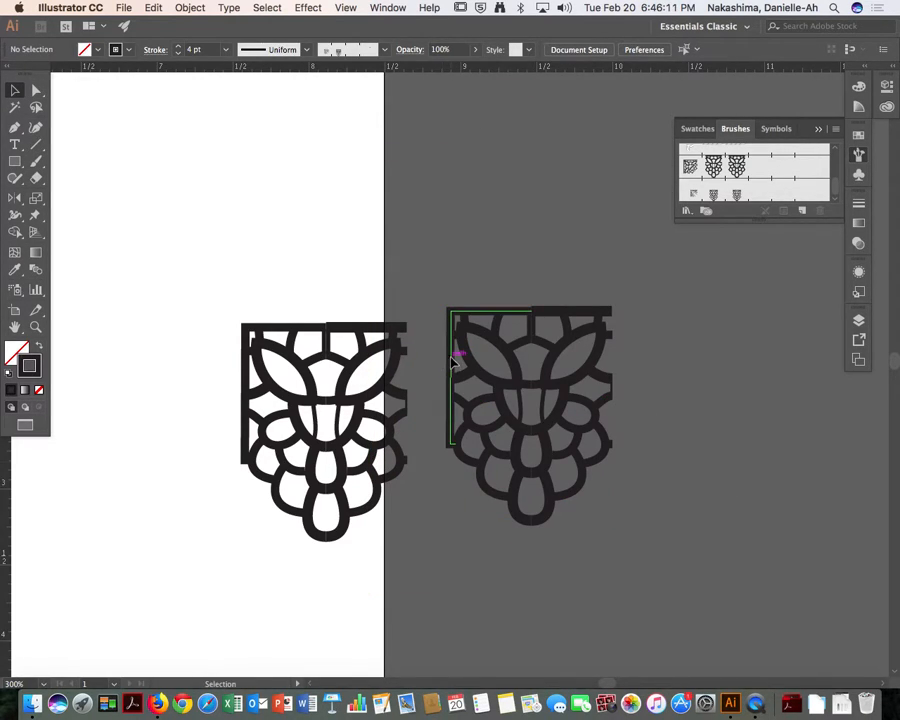
Delete the vertical left edge line and its leftover end piece from the duplicate motif
click(457, 354)
key(a)
click(440, 363)
click(451, 358)
key(Delete)
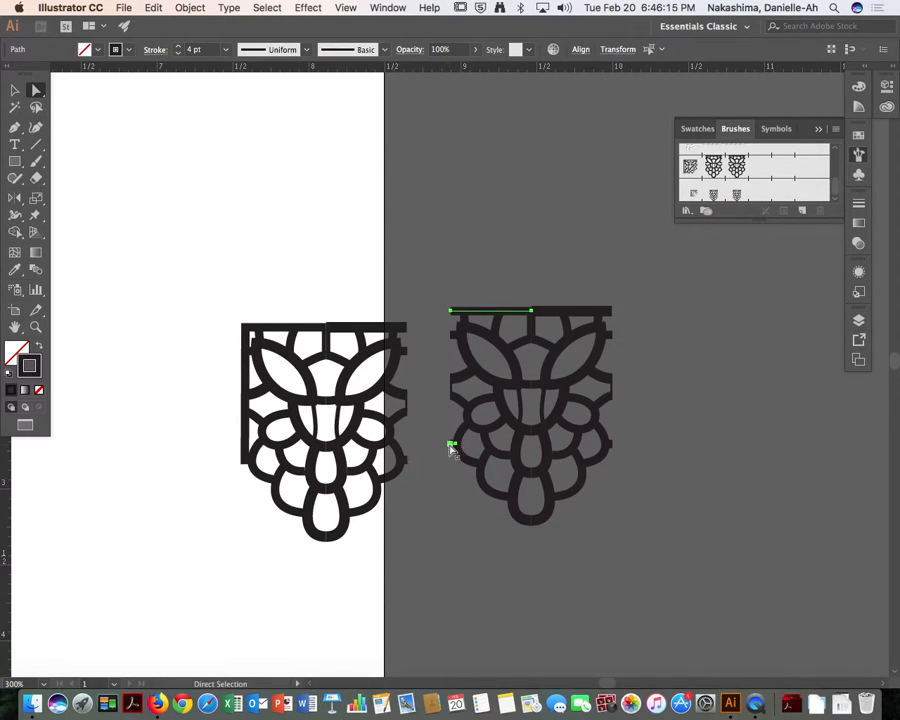
click(450, 445)
key(Delete)
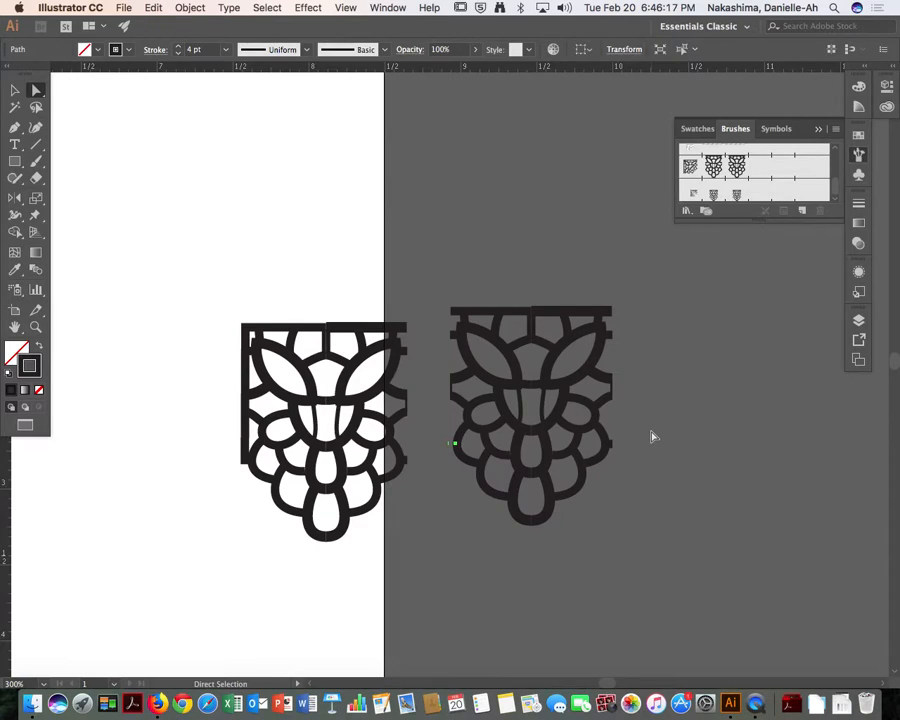
click(650, 398)
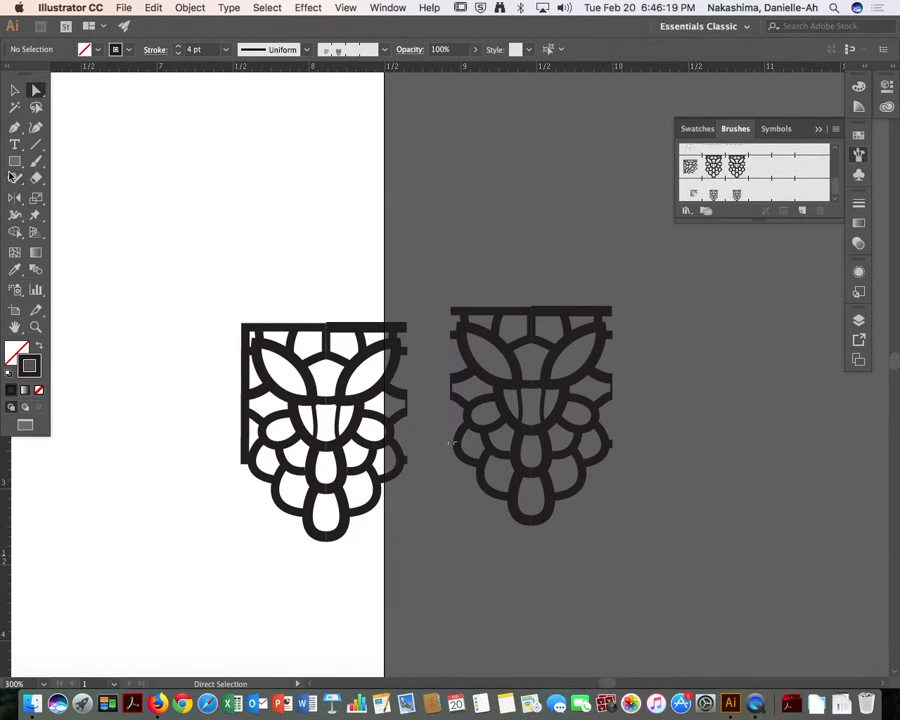
Extend the duplicate motif's top bar from its right end with a vertical line down to the lowest right connector
click(15, 127)
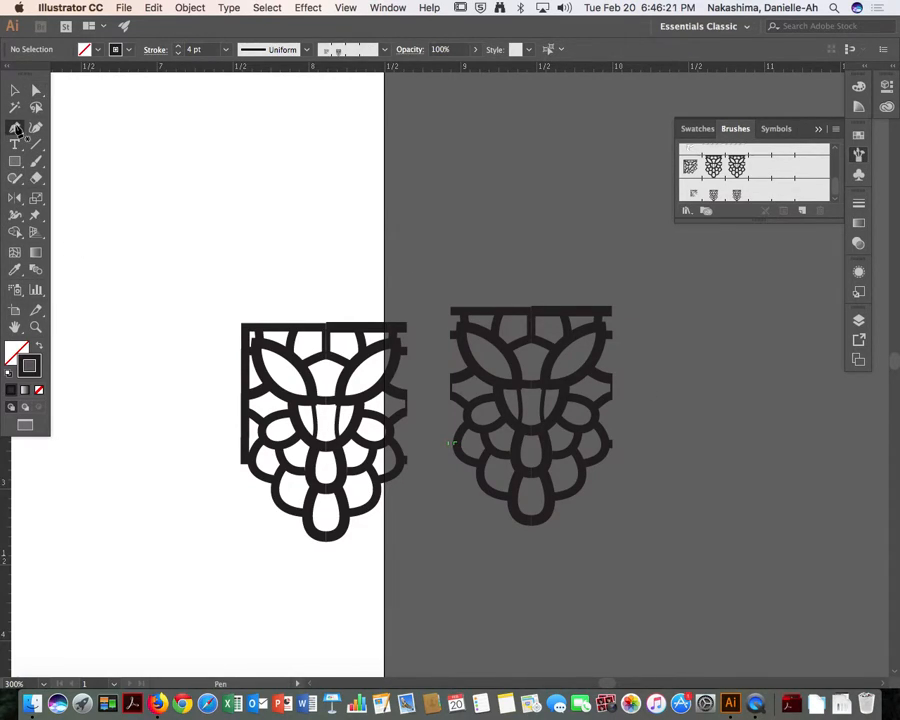
click(611, 311)
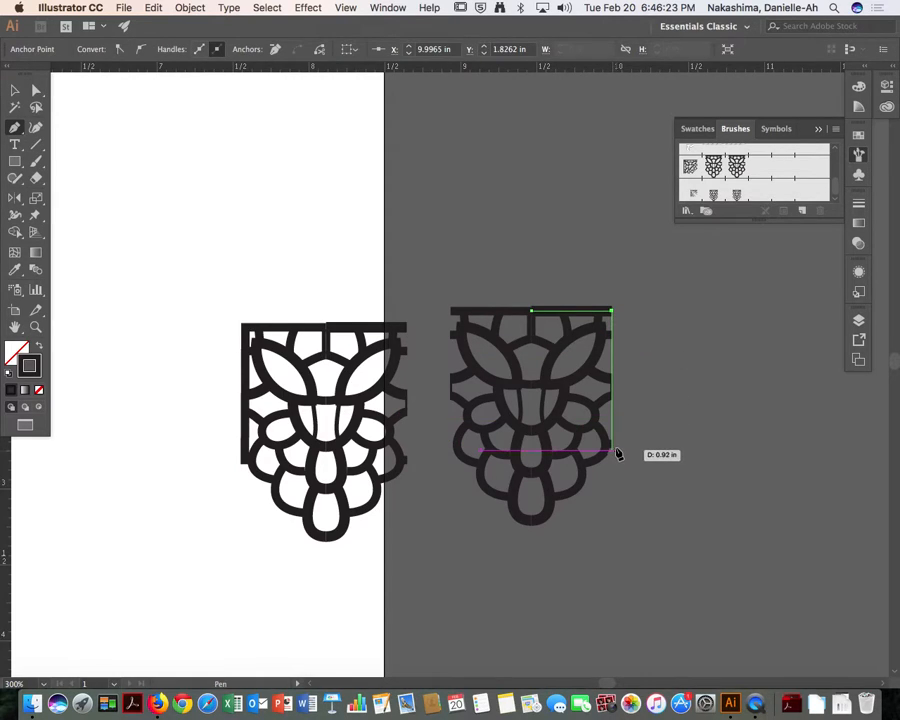
click(610, 443)
key(v)
click(680, 442)
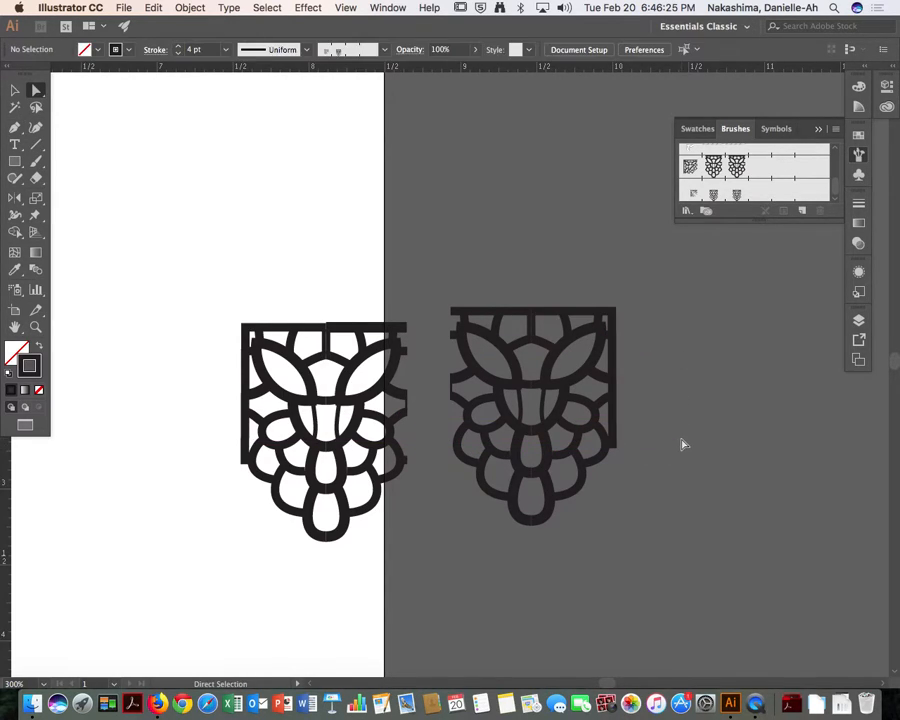
key(super+minus)
key(super+minus)
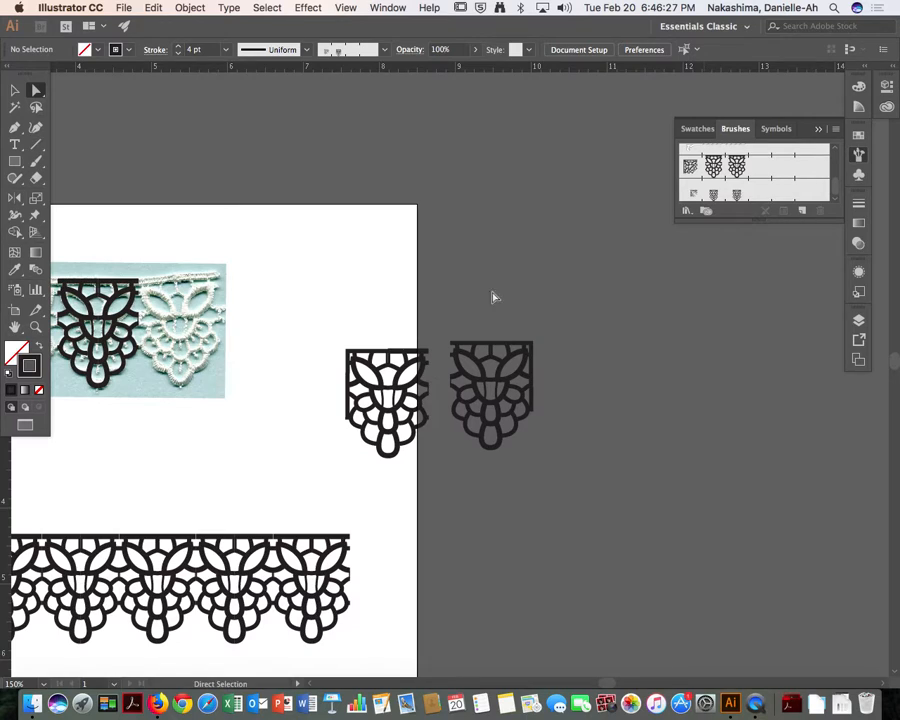
drag(290, 182, 436, 470)
right_click(593, 266)
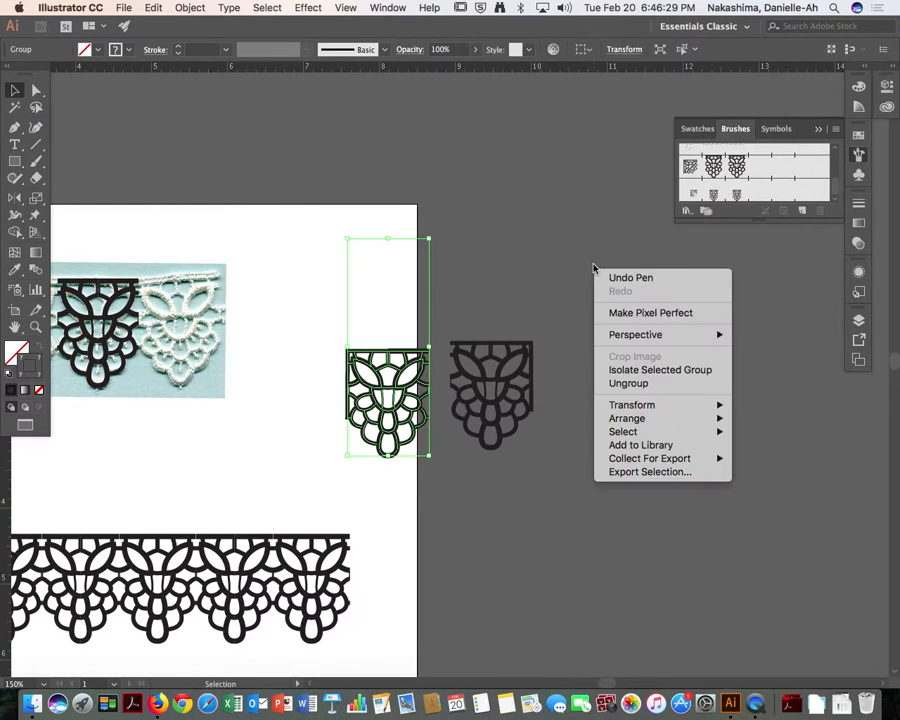
click(556, 227)
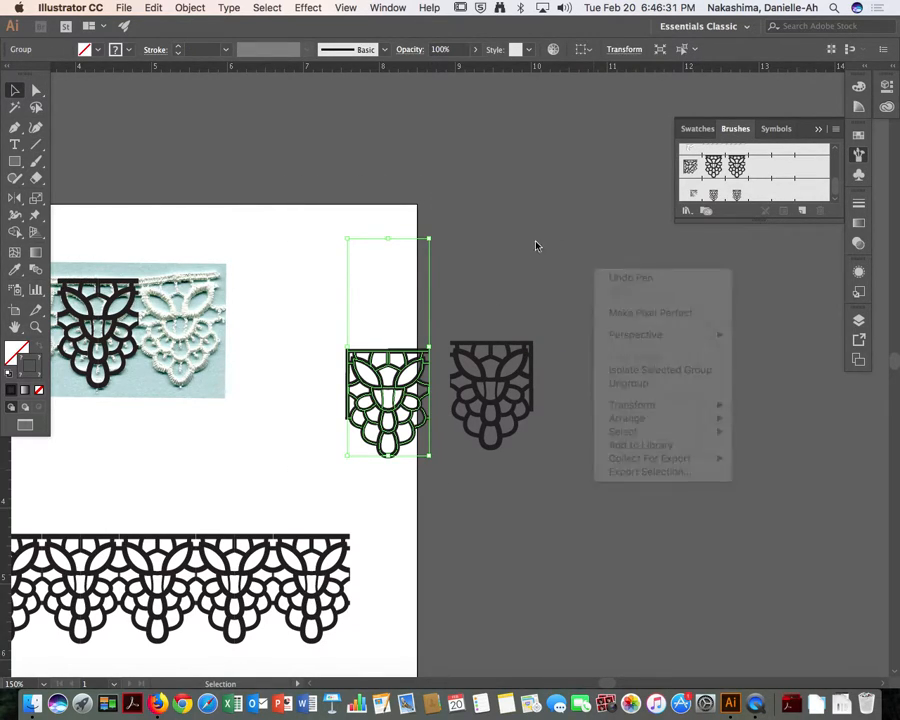
click(322, 219)
drag(322, 210, 441, 463)
right_click(667, 294)
click(634, 263)
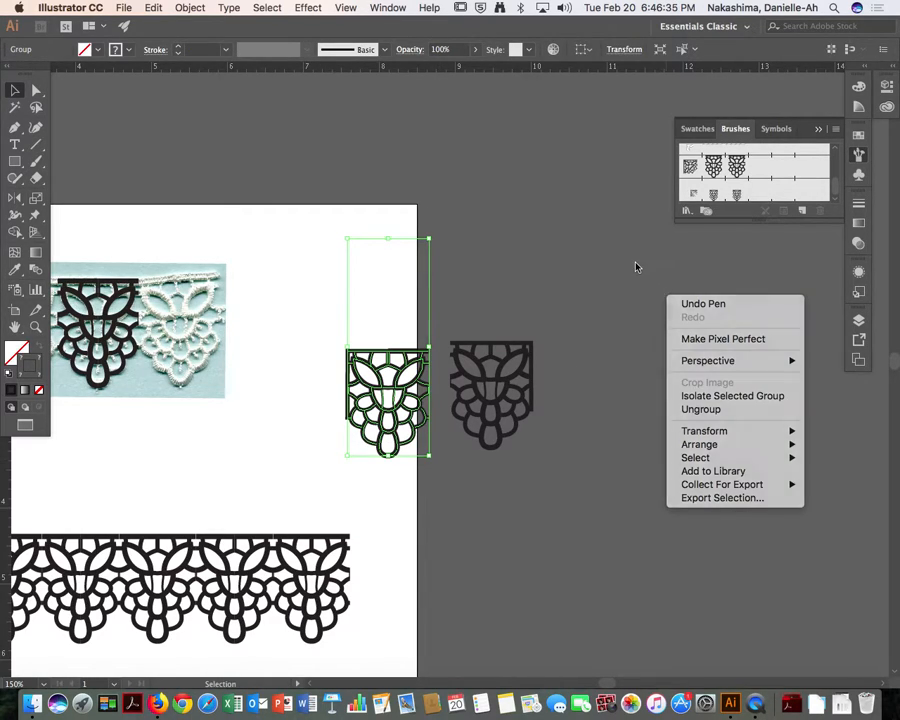
Save the left-edged motif and the right-edged motif as two separate pattern swatches
click(860, 136)
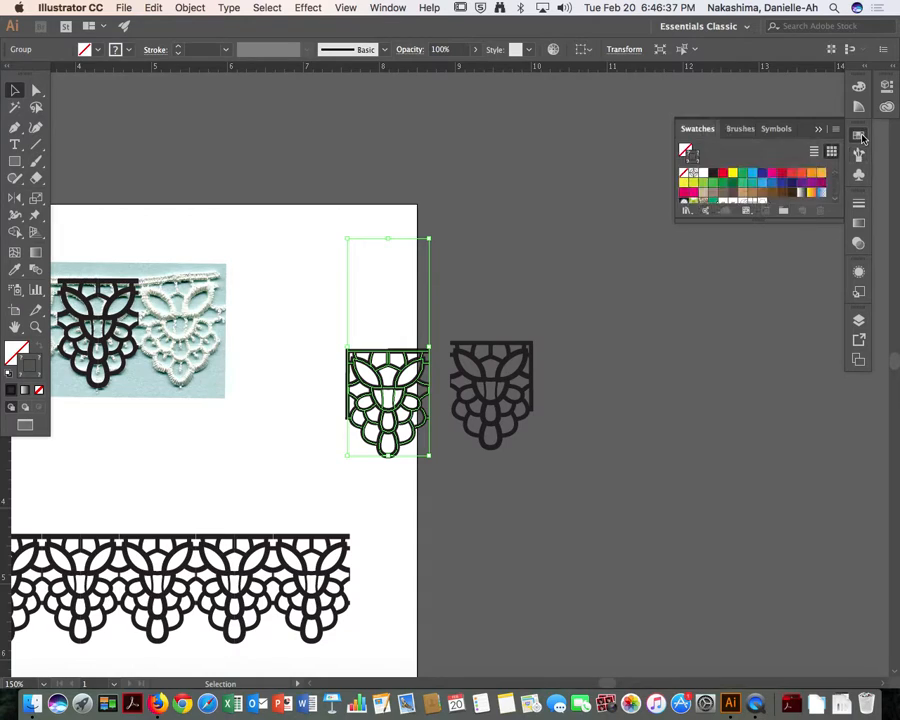
drag(836, 218, 839, 289)
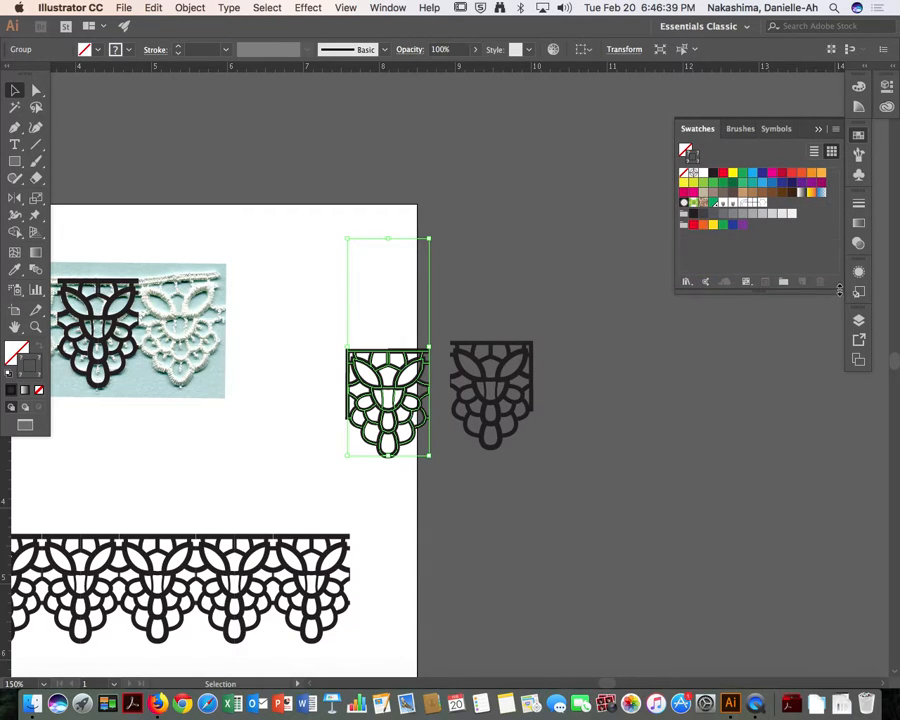
drag(298, 180, 429, 482)
drag(417, 352, 792, 212)
drag(632, 513, 446, 160)
drag(502, 352, 784, 206)
key(a)
click(683, 431)
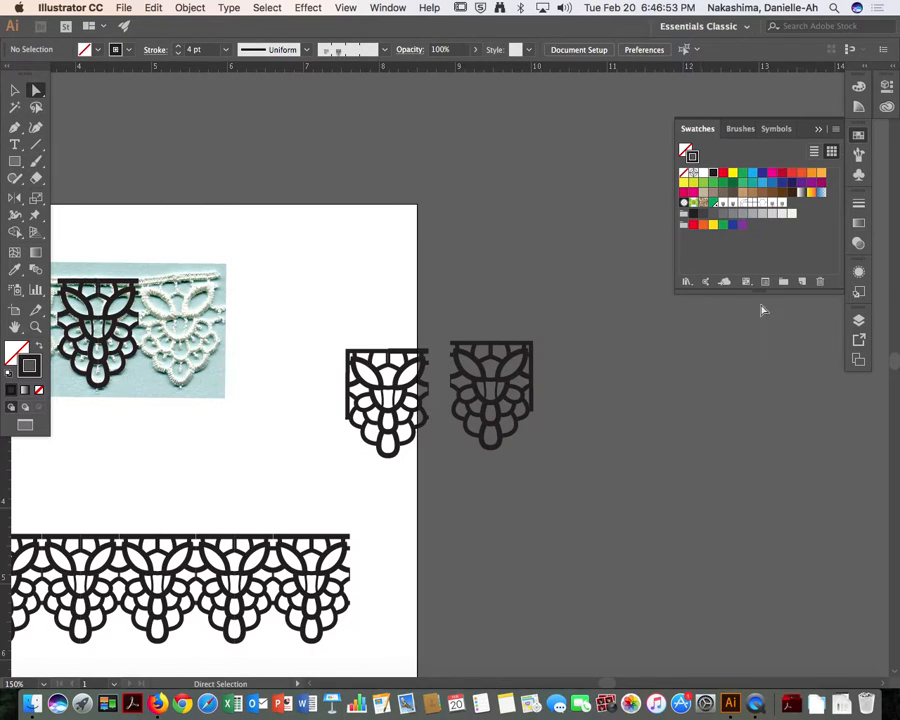
Edit the 44% lace pattern brush and set its start tile to New Pattern Swatch 5
click(858, 154)
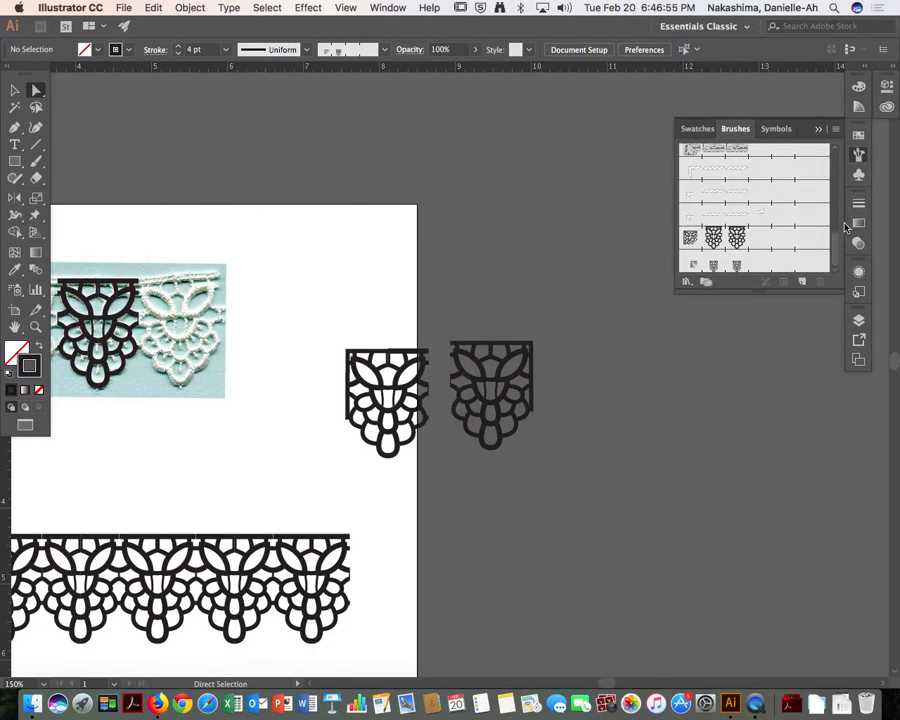
double_click(765, 266)
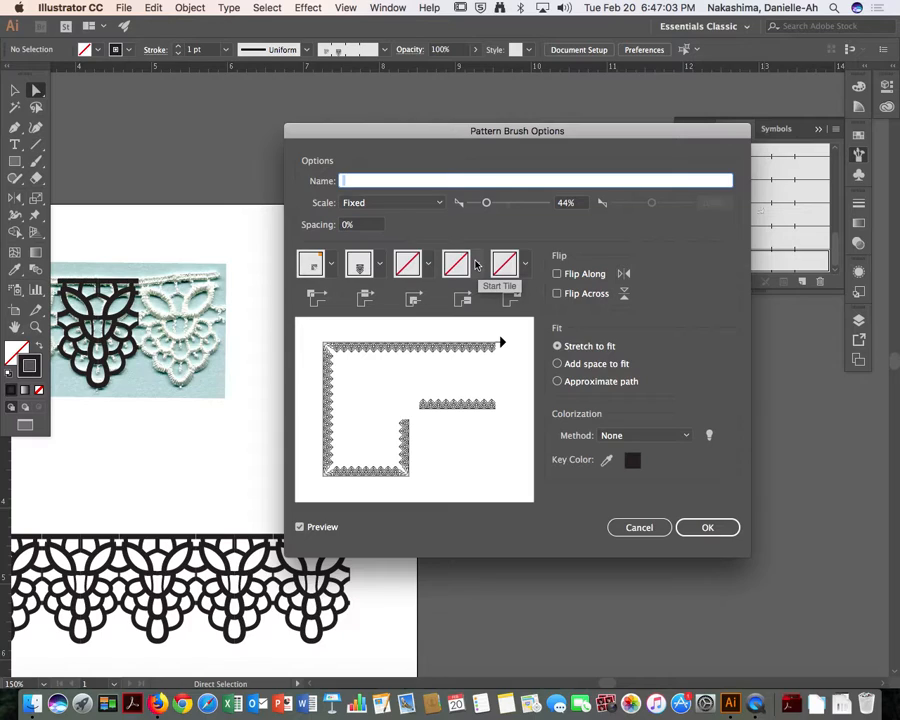
click(476, 264)
drag(465, 328, 462, 406)
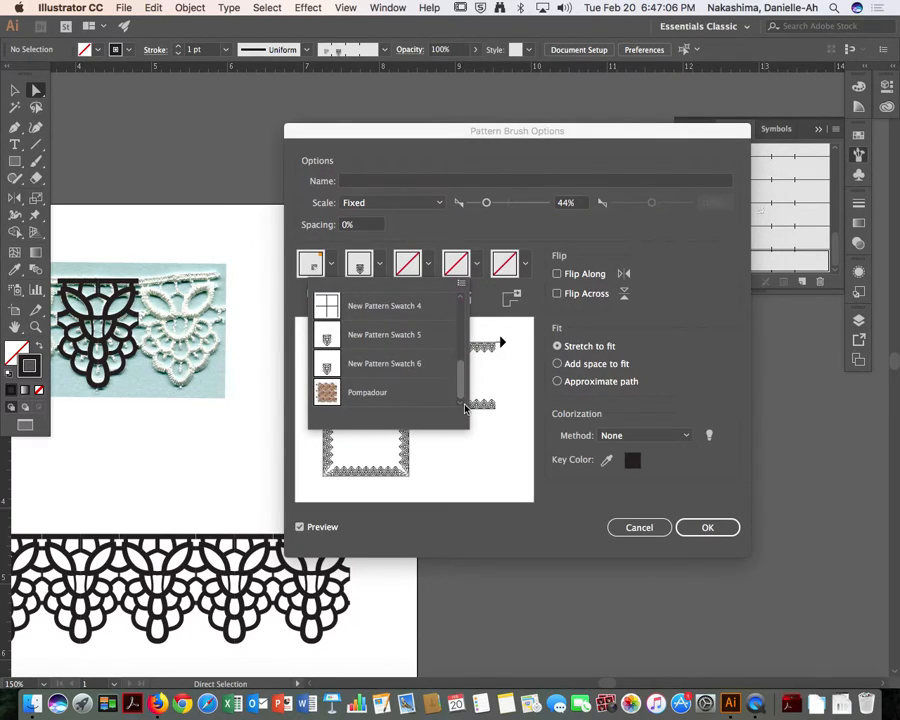
click(369, 340)
Set the brush's end tile to New Pattern Swatch 6 and save it as a new copy, leaving existing strokes unchanged
click(527, 265)
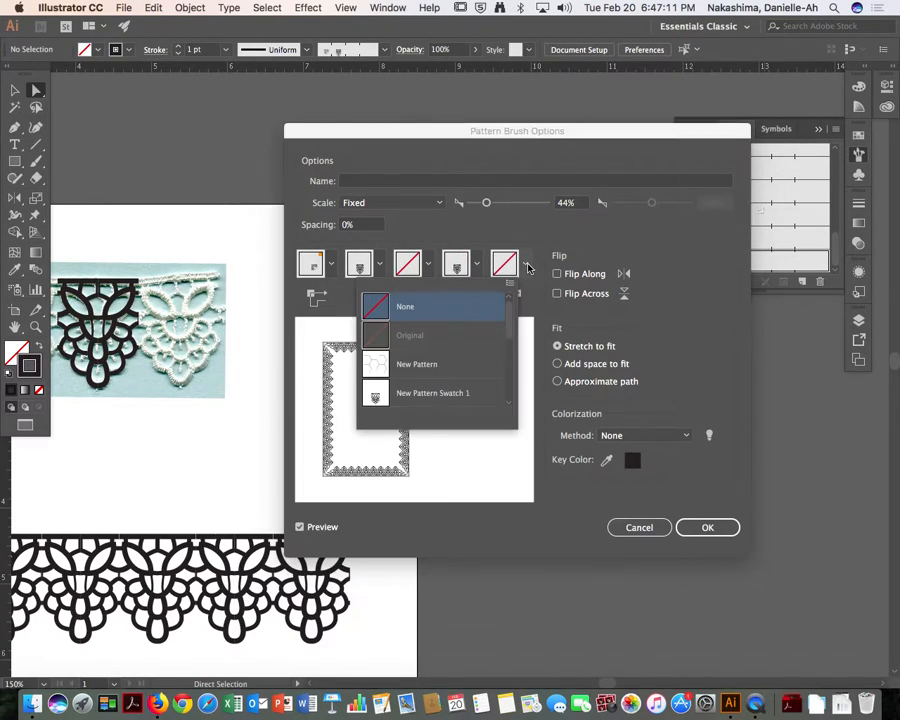
drag(510, 340, 516, 385)
click(438, 366)
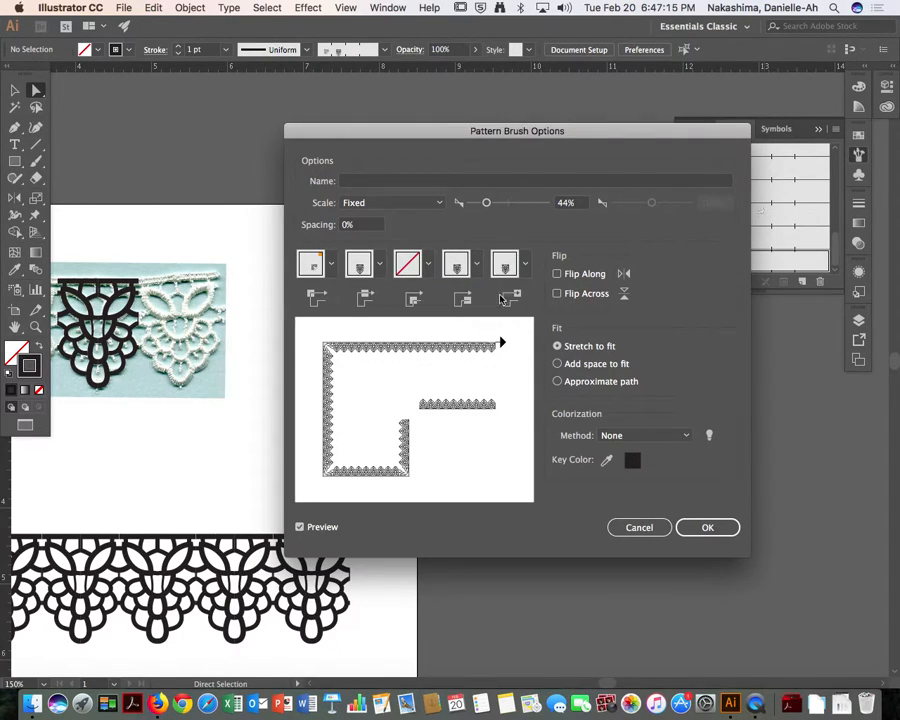
click(703, 527)
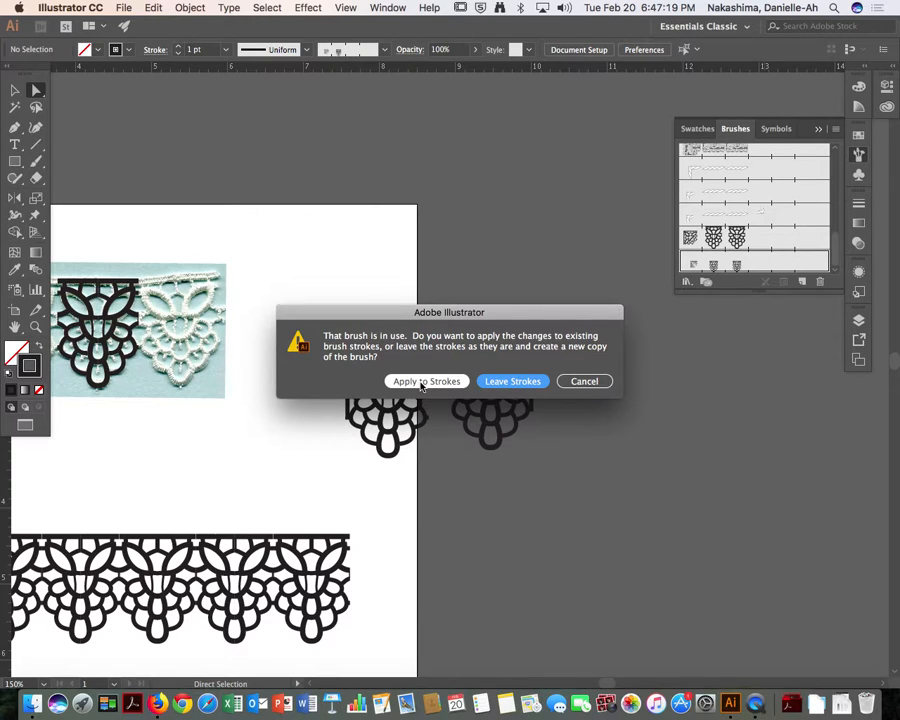
click(532, 381)
Draw a horizontal line about 6.6 in long below the slanted lace strip and apply the small lace brush
mouse_move(619, 543)
mouse_down()
mouse_move(605, 281)
mouse_move(649, 112)
mouse_move(890, 190)
mouse_up()
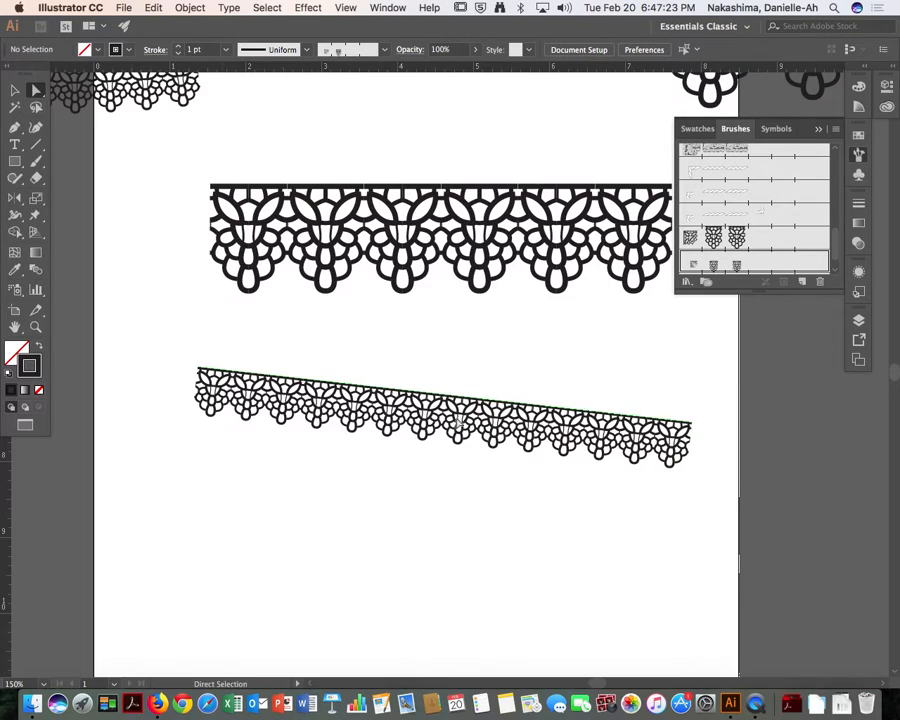
click(15, 127)
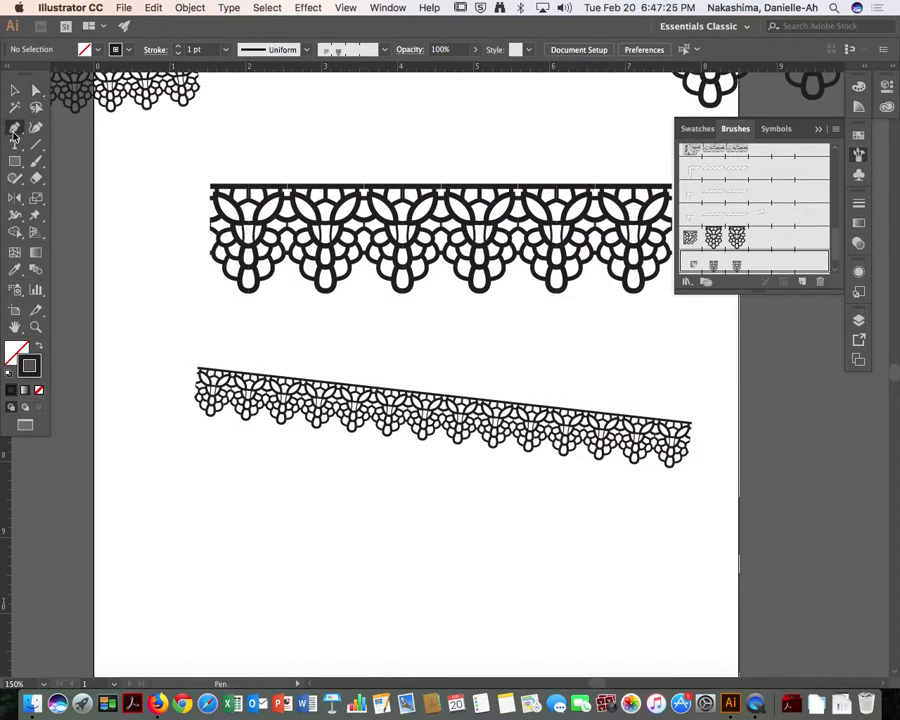
click(152, 579)
click(656, 579)
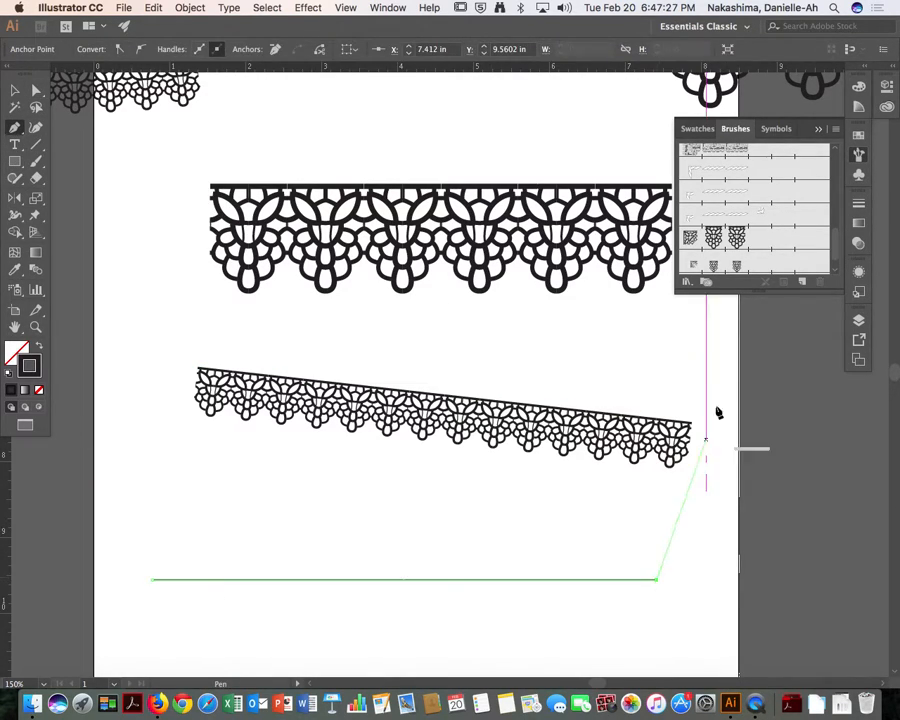
key(a)
click(731, 267)
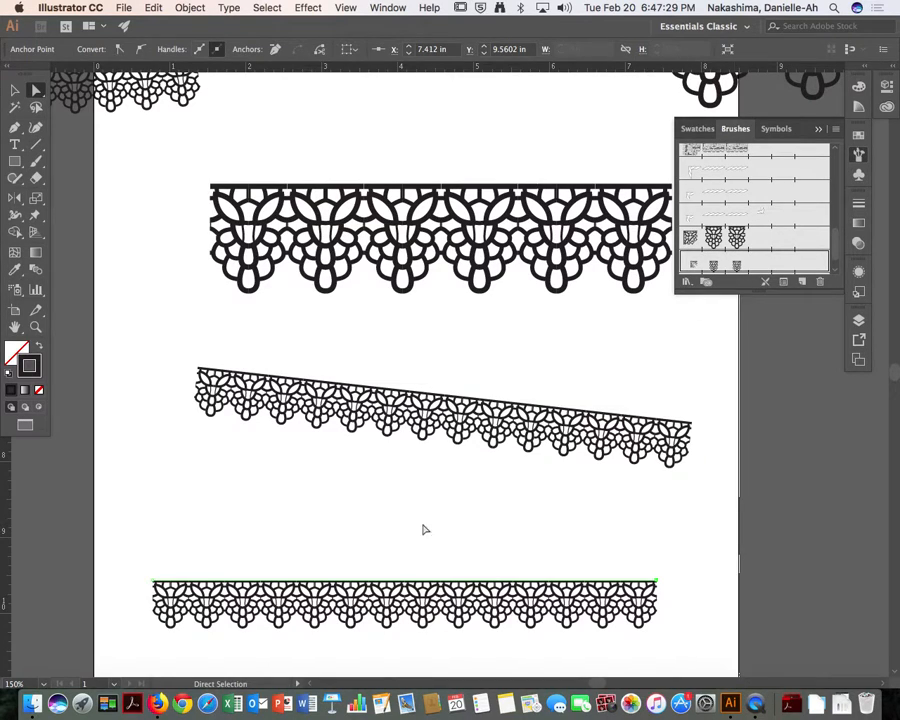
click(314, 536)
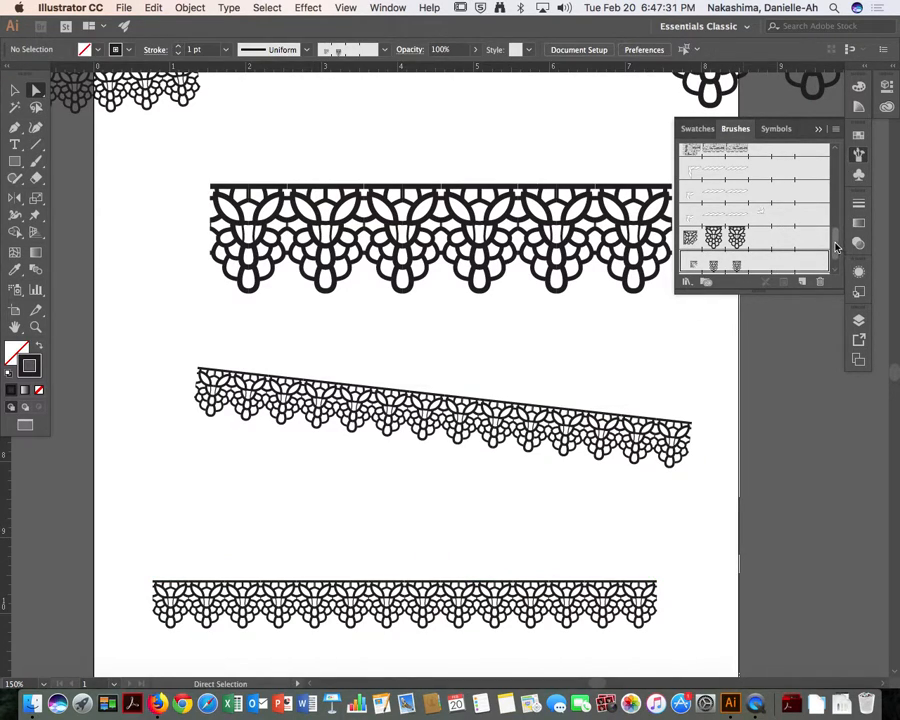
Apply the new lace brush with start and end tiles to the horizontal line
scroll(837, 247, down, 1)
key(v)
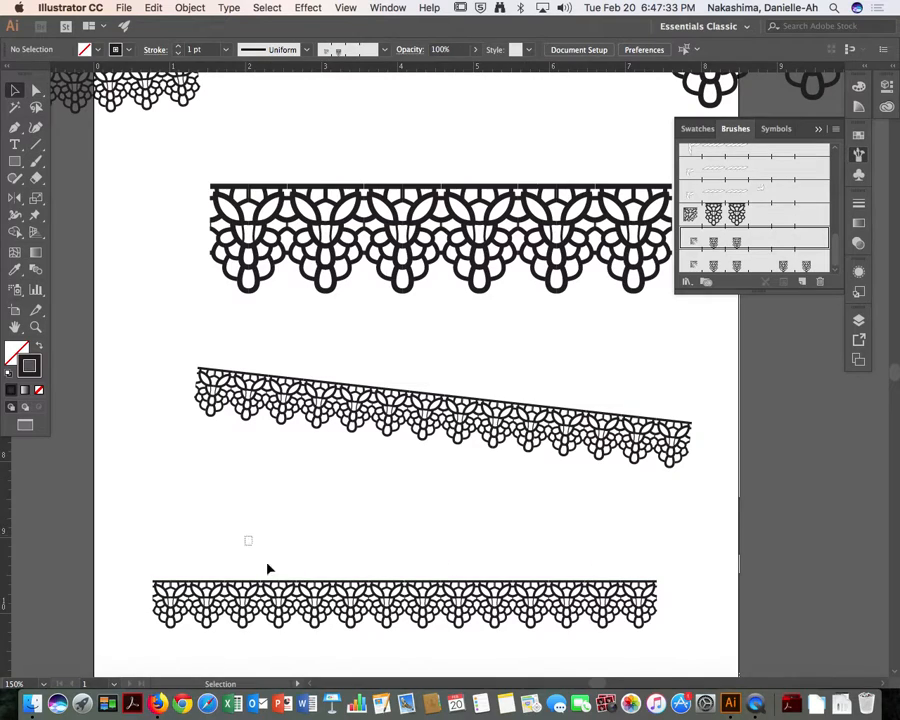
click(491, 581)
click(787, 268)
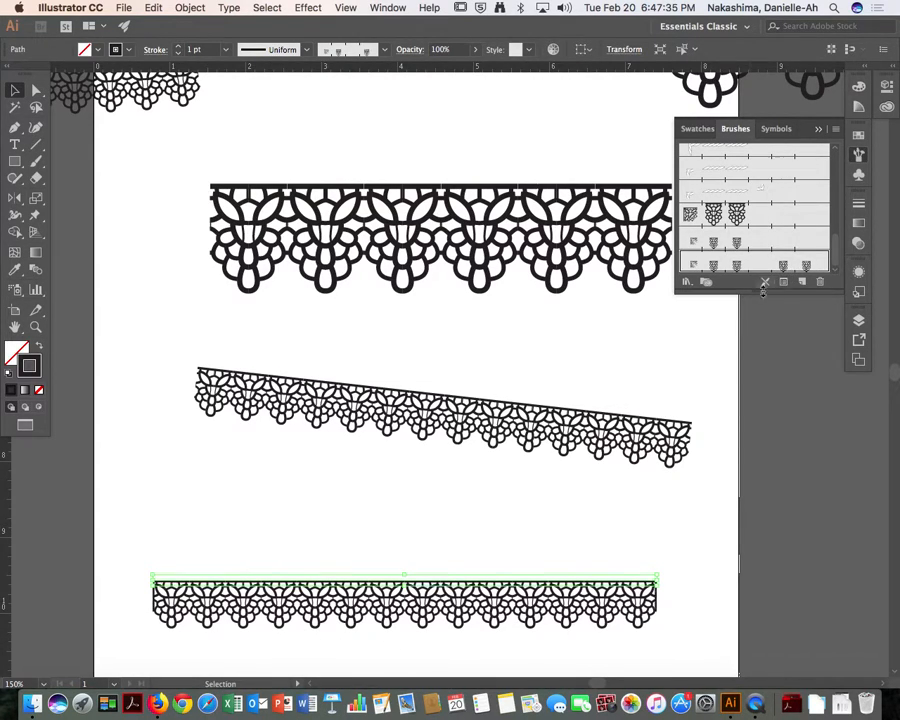
click(396, 536)
Examine the left and right end tiles of the horizontal lace strip up close
key(super+equal)
key(super+equal)
key(space)
drag(369, 536, 645, 176)
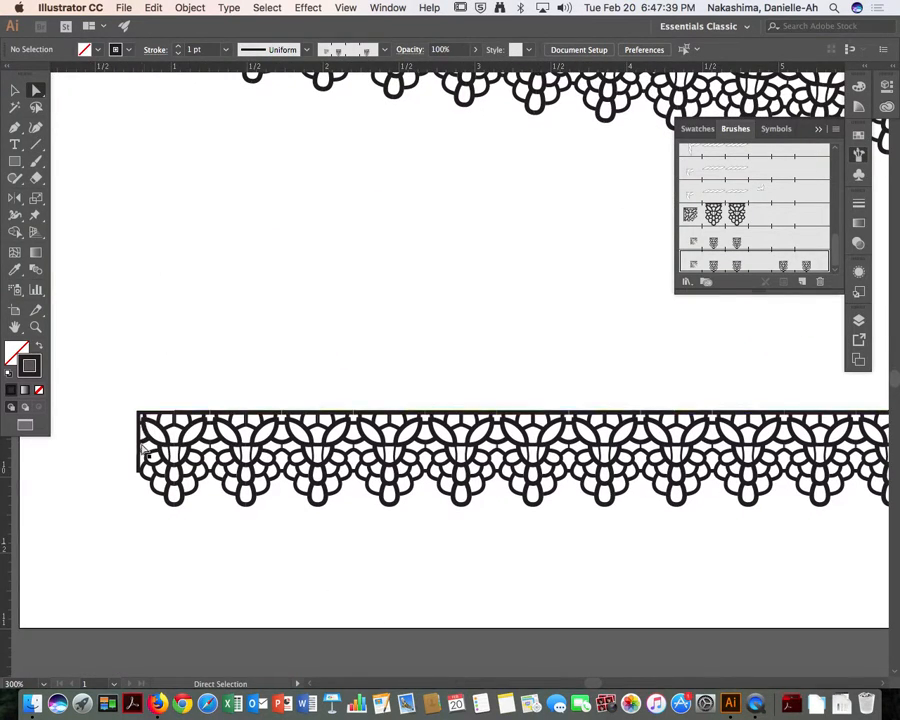
key(space)
drag(624, 536, 205, 533)
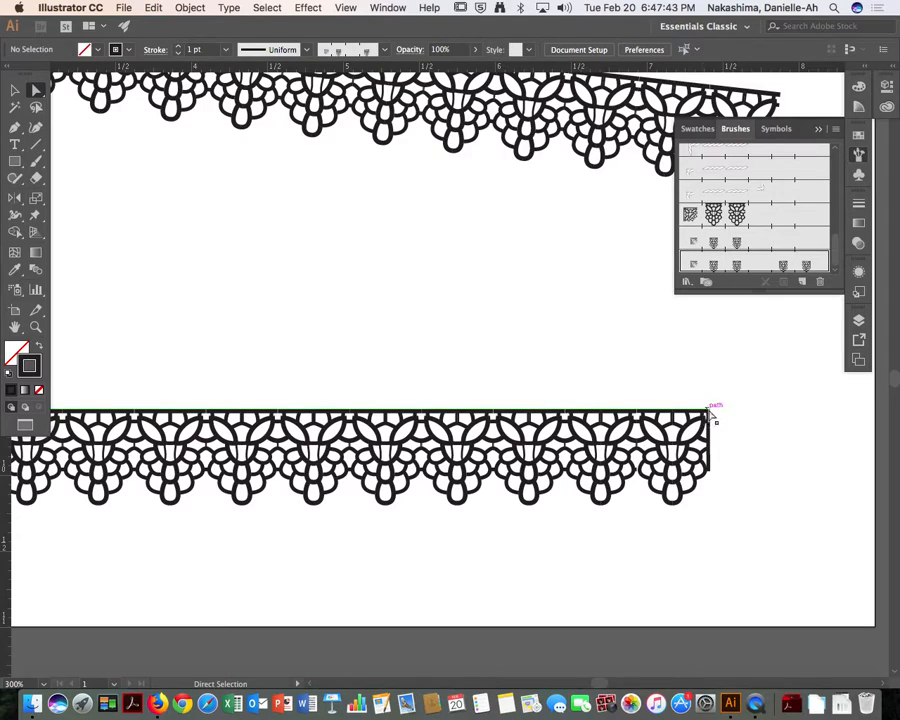
key(space)
drag(246, 439, 620, 442)
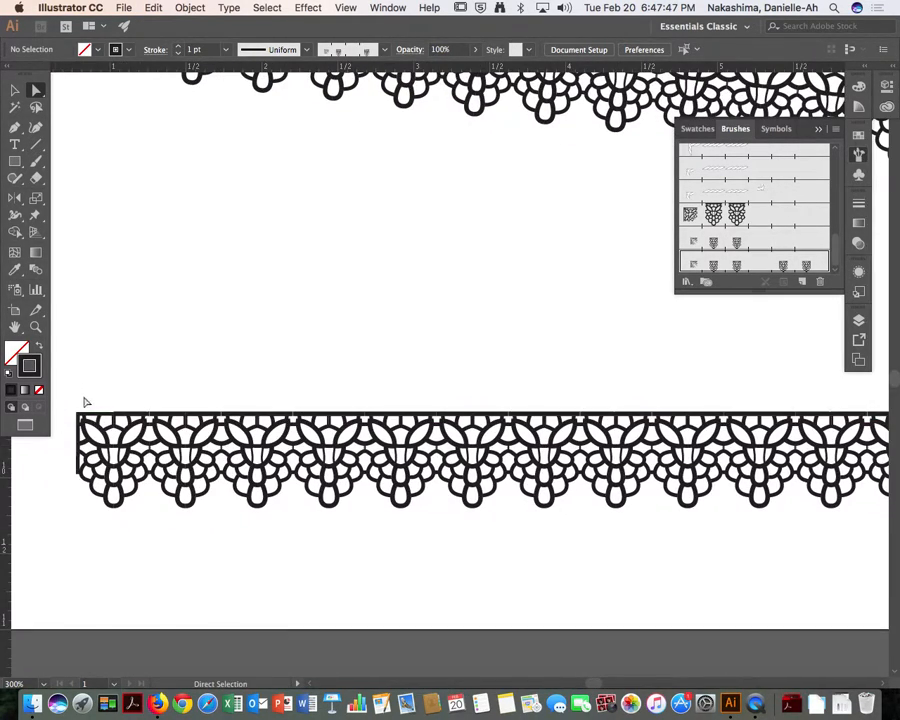
key(super+minus)
key(super+minus)
key(super+minus)
key(space)
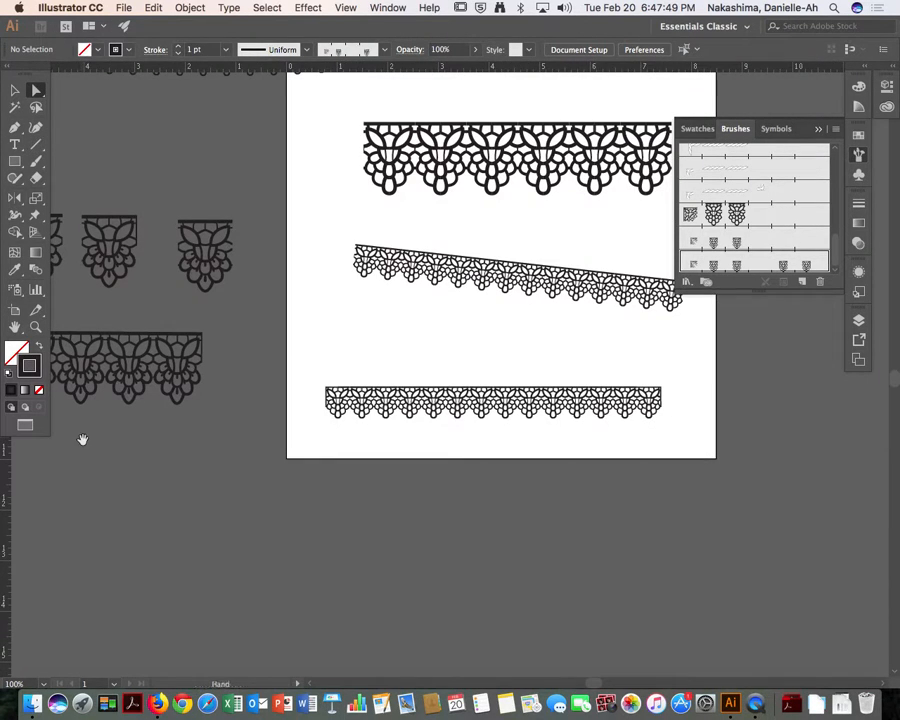
drag(497, 348, 416, 423)
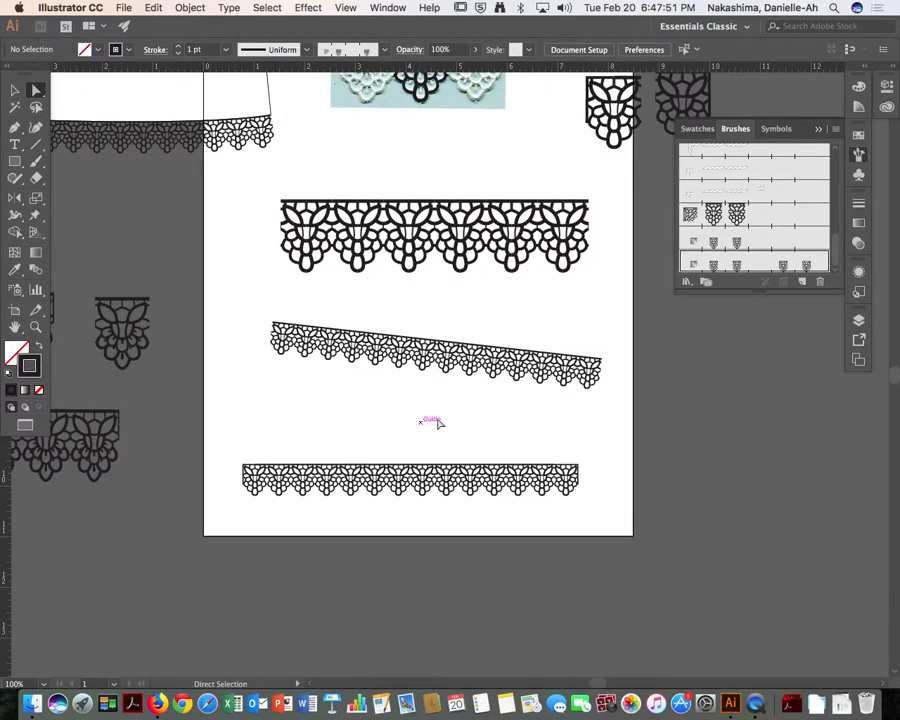
scroll(461, 421, right, 5)
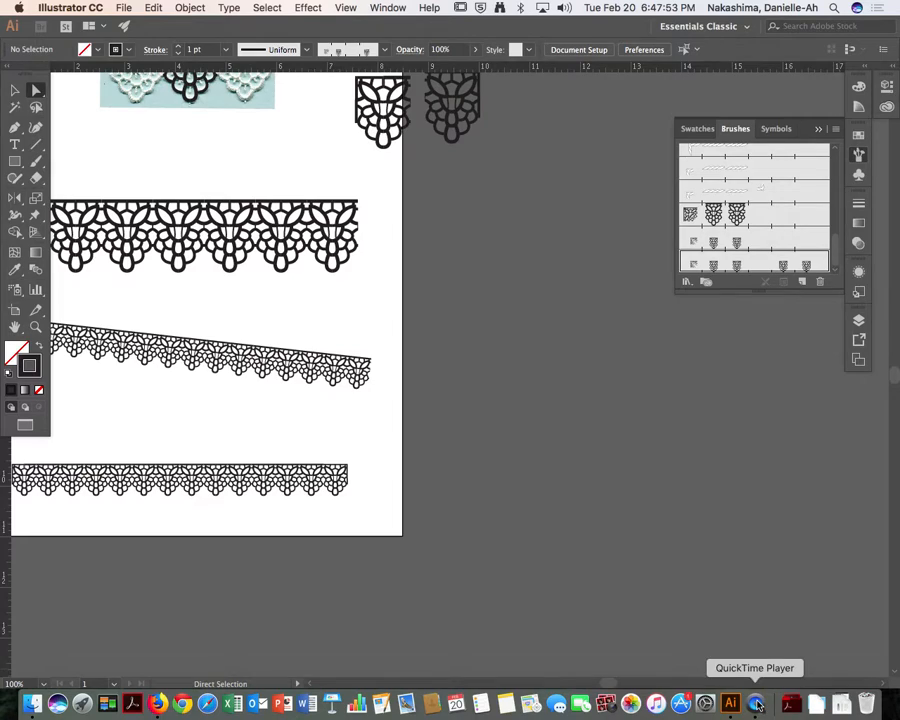